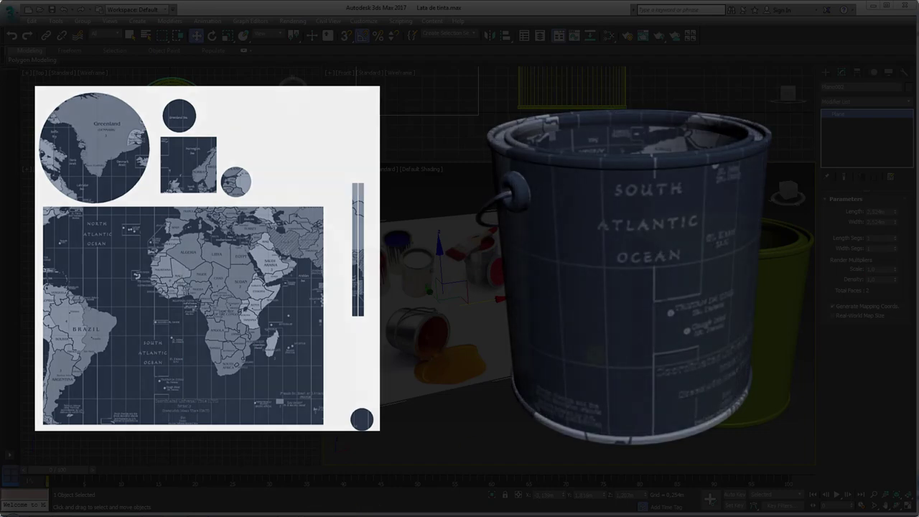
# Step: Show edged faces, select the paint can and orbit to look it over from above and the side
pyautogui.press('F4')
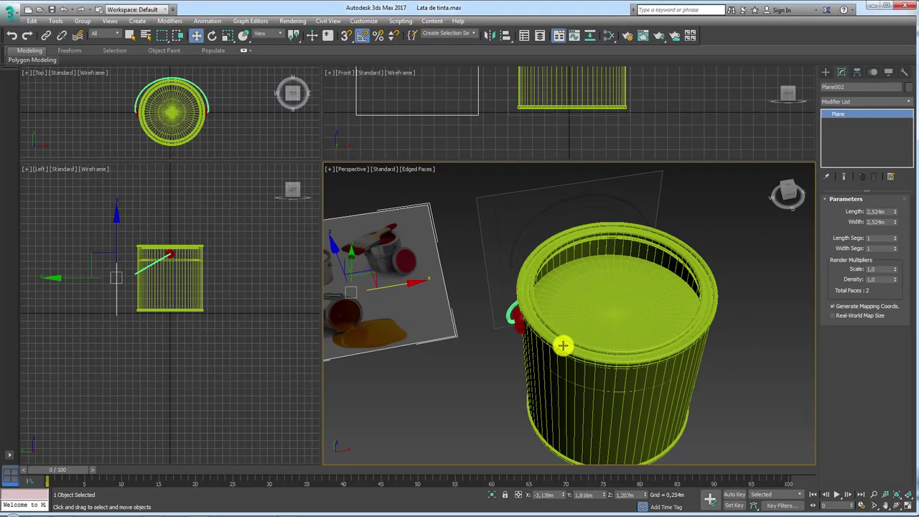
pyautogui.click(586, 365)
pyautogui.moveTo(609, 376)
pyautogui.keyDown('alt'); pyautogui.mouseDown(button='middle')
pyautogui.moveTo(553, 385)
pyautogui.moveTo(529, 324)
pyautogui.moveTo(586, 372)
pyautogui.mouseUp(button='middle'); pyautogui.keyUp('alt')
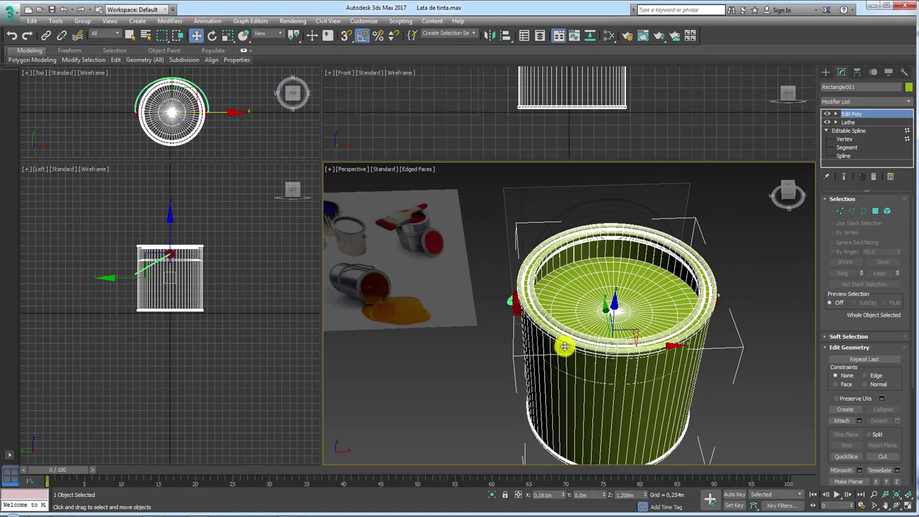
pyautogui.scroll(4, 565, 347)
pyautogui.scroll(-2, 539, 316)
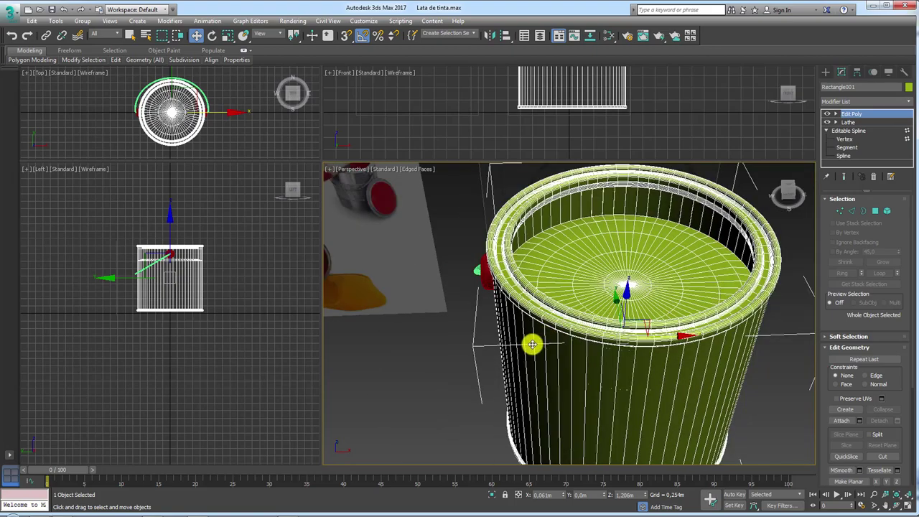
pyautogui.moveTo(532, 345)
pyautogui.keyDown('alt'); pyautogui.mouseDown(button='middle')
pyautogui.moveTo(553, 383)
pyautogui.moveTo(525, 349)
pyautogui.moveTo(554, 332)
pyautogui.moveTo(559, 303)
pyautogui.mouseUp(button='middle'); pyautogui.keyUp('alt')
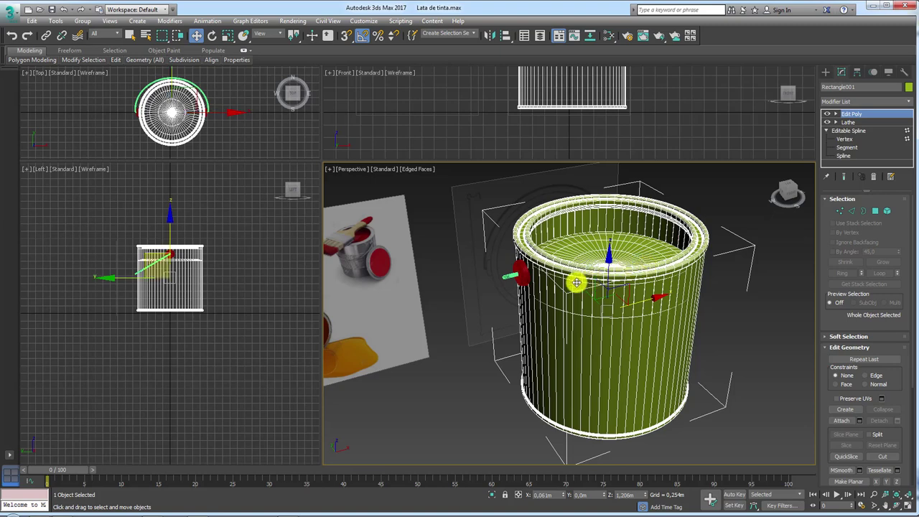
# Step: Pan and zoom in on the reference photo of paint cans
pyautogui.moveTo(491, 308); pyautogui.dragTo(582, 310, button='middle')
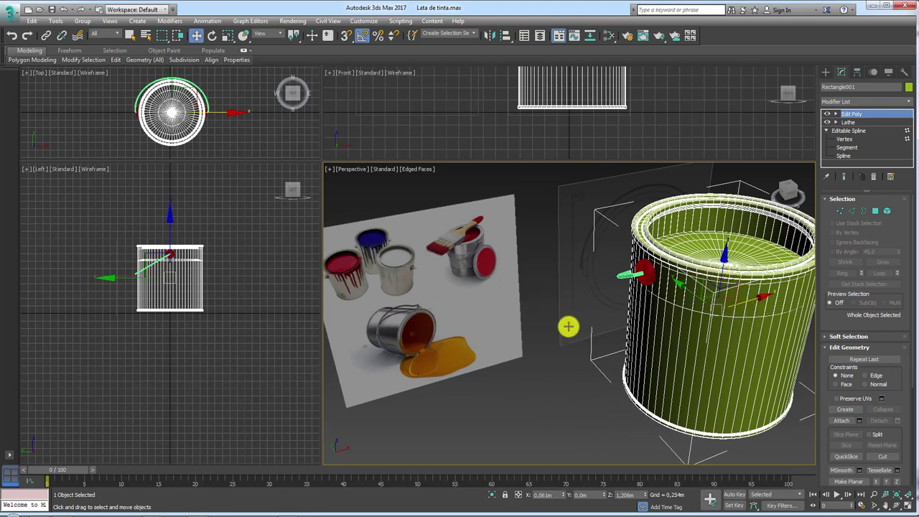
pyautogui.scroll(2, 574, 327)
pyautogui.scroll(5, 462, 275)
pyautogui.scroll(-3, 498, 312)
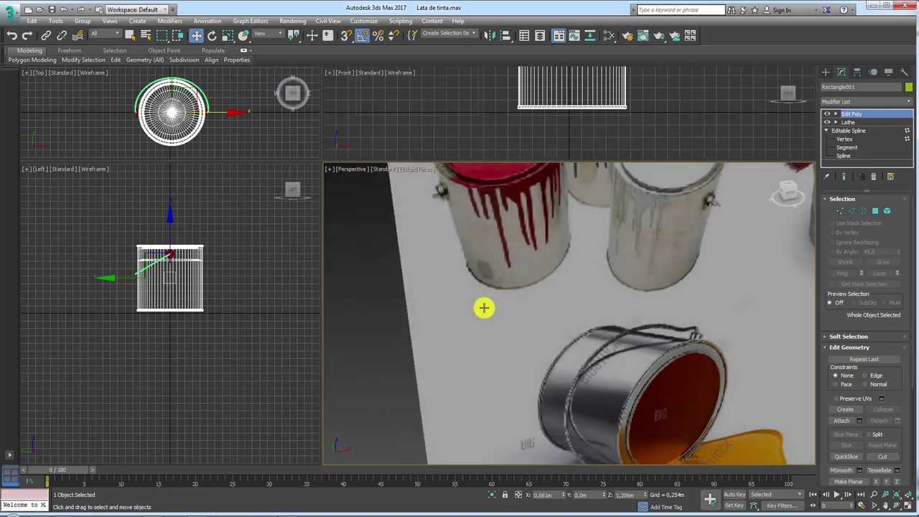
pyautogui.moveTo(484, 307); pyautogui.dragTo(498, 314, button='middle')
pyautogui.scroll(2, 493, 248)
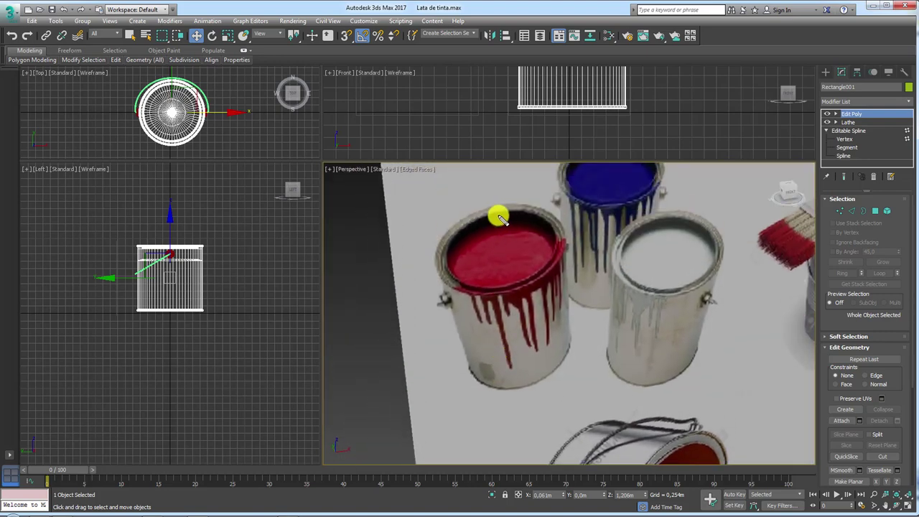
pyautogui.moveTo(499, 216); pyautogui.dragTo(471, 228)
pyautogui.moveTo(463, 282)
pyautogui.mouseDown()
pyautogui.moveTo(513, 216)
pyautogui.moveTo(464, 282)
pyautogui.mouseUp()
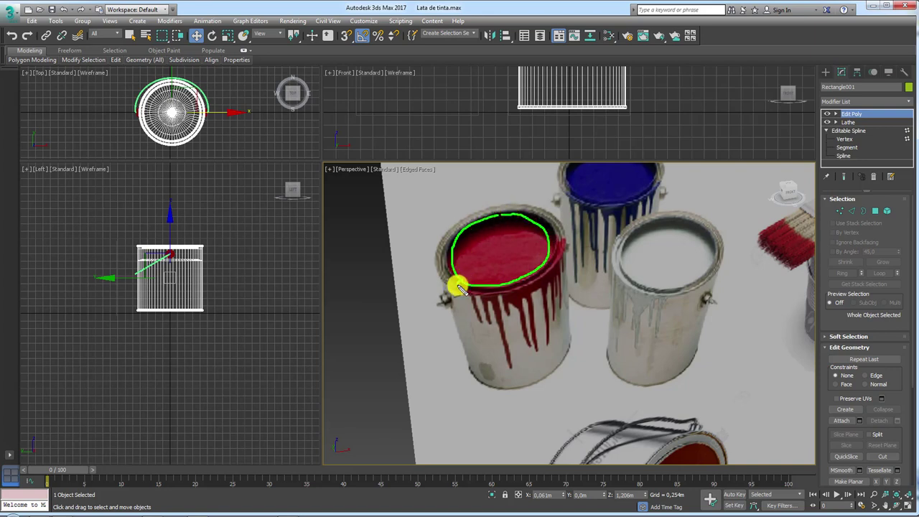
pyautogui.moveTo(473, 303)
pyautogui.mouseDown()
pyautogui.moveTo(470, 314)
pyautogui.moveTo(511, 366)
pyautogui.moveTo(521, 357)
pyautogui.moveTo(520, 328)
pyautogui.moveTo(542, 334)
pyautogui.moveTo(554, 323)
pyautogui.moveTo(565, 249)
pyautogui.moveTo(549, 248)
pyautogui.mouseUp()
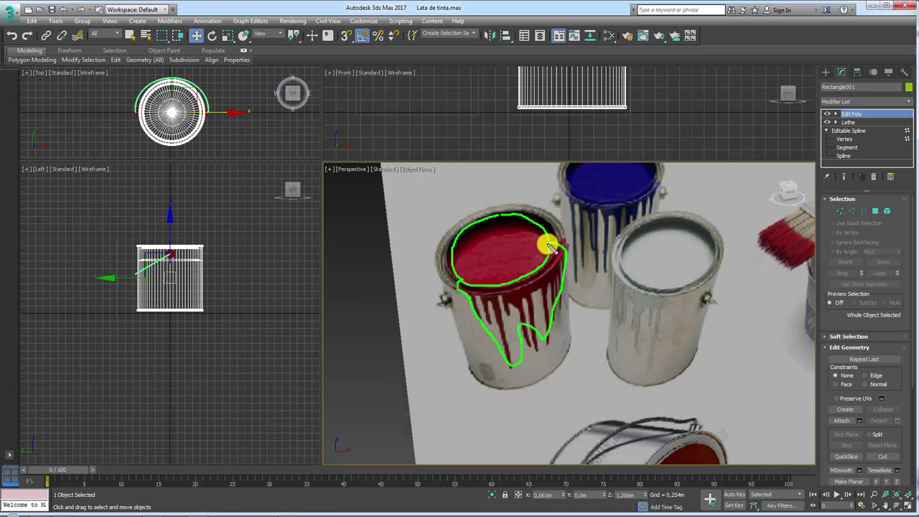
pyautogui.moveTo(528, 242)
pyautogui.mouseDown()
pyautogui.moveTo(484, 230)
pyautogui.moveTo(464, 254)
pyautogui.moveTo(493, 275)
pyautogui.moveTo(533, 248)
pyautogui.moveTo(492, 261)
pyautogui.moveTo(550, 292)
pyautogui.moveTo(530, 283)
pyautogui.mouseUp()
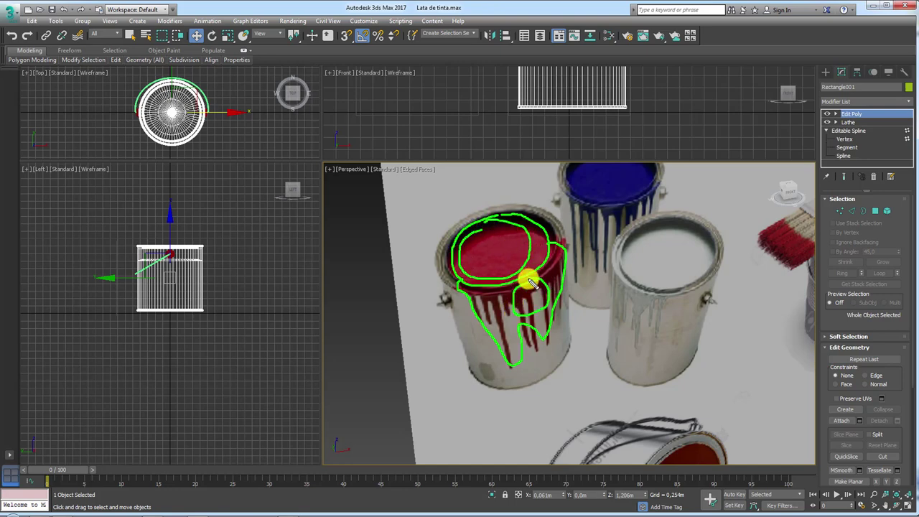
pyautogui.press('Escape')
pyautogui.scroll(-5, 559, 267)
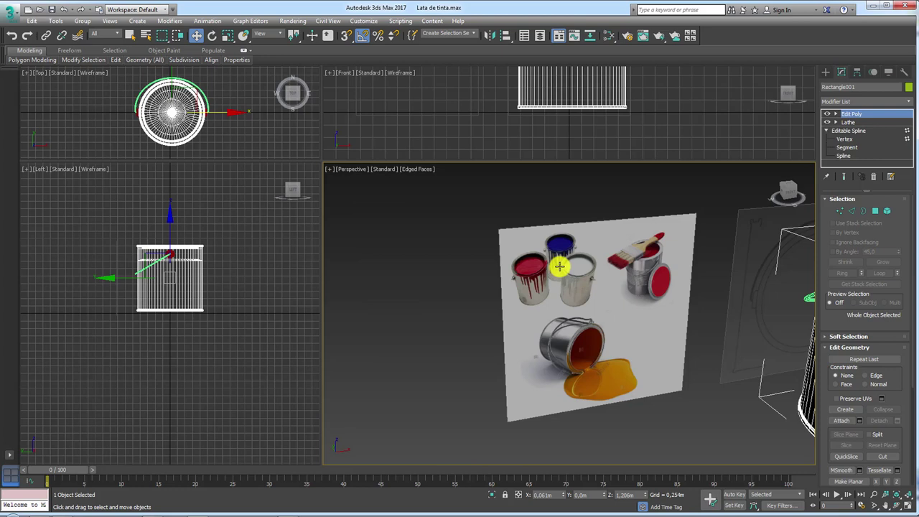
pyautogui.press('z')
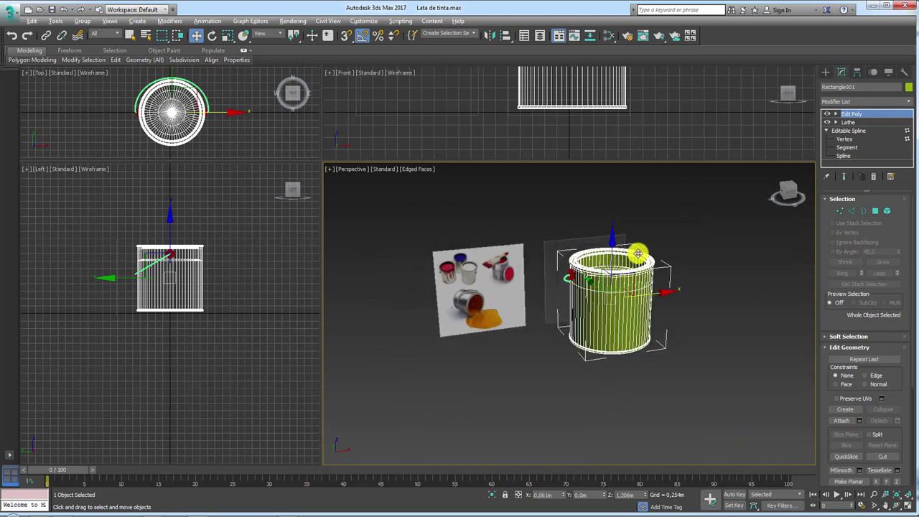
pyautogui.keyDown('alt'); pyautogui.moveTo(638, 253); pyautogui.dragTo(588, 323, button='middle'); pyautogui.keyUp('alt')
pyautogui.scroll(3, 567, 282)
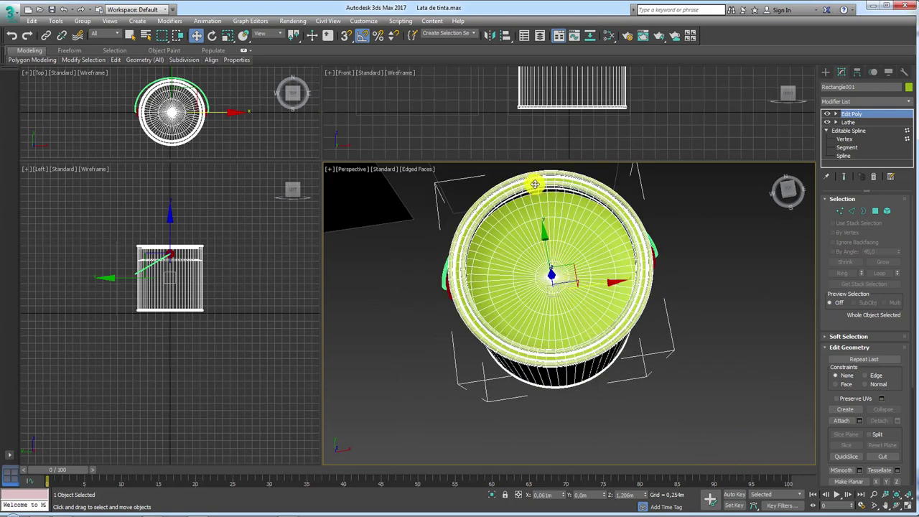
pyautogui.moveTo(533, 172); pyautogui.dragTo(570, 354)
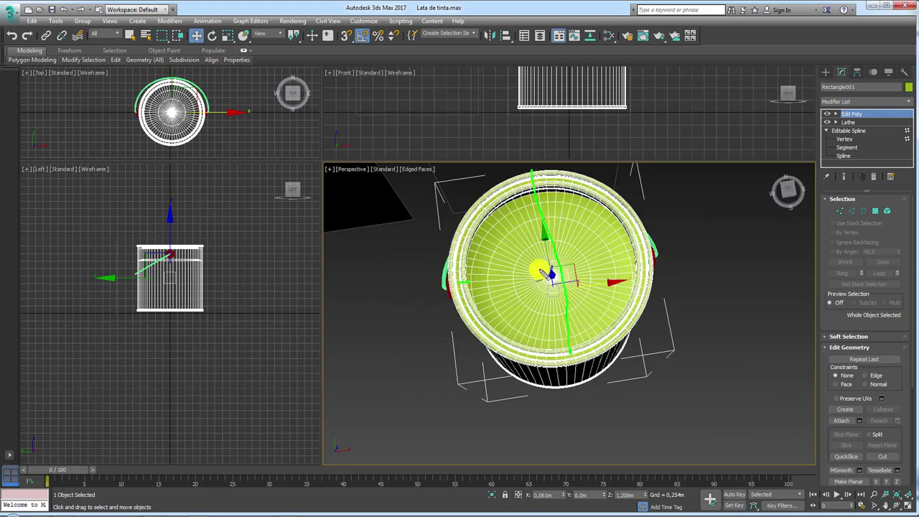
pyautogui.moveTo(458, 280); pyautogui.dragTo(653, 248)
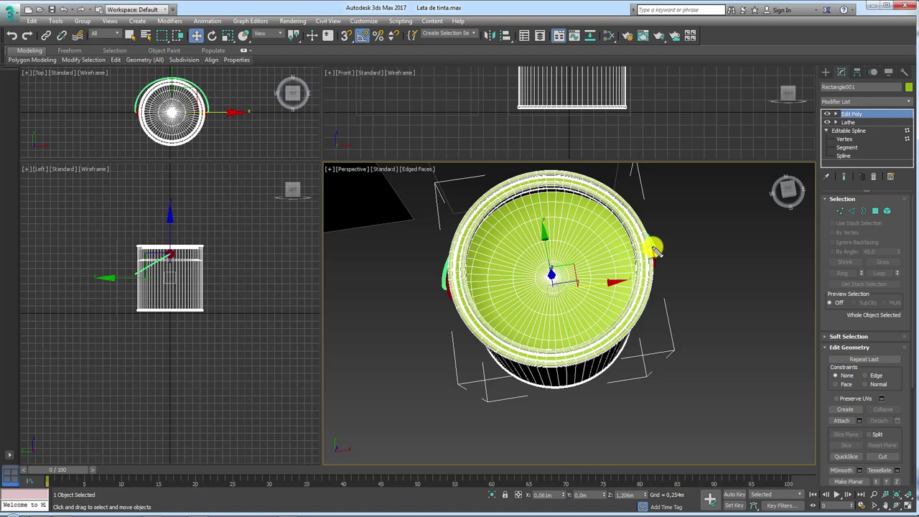
pyautogui.keyDown('alt'); pyautogui.moveTo(588, 344); pyautogui.dragTo(580, 342, button='middle'); pyautogui.keyUp('alt')
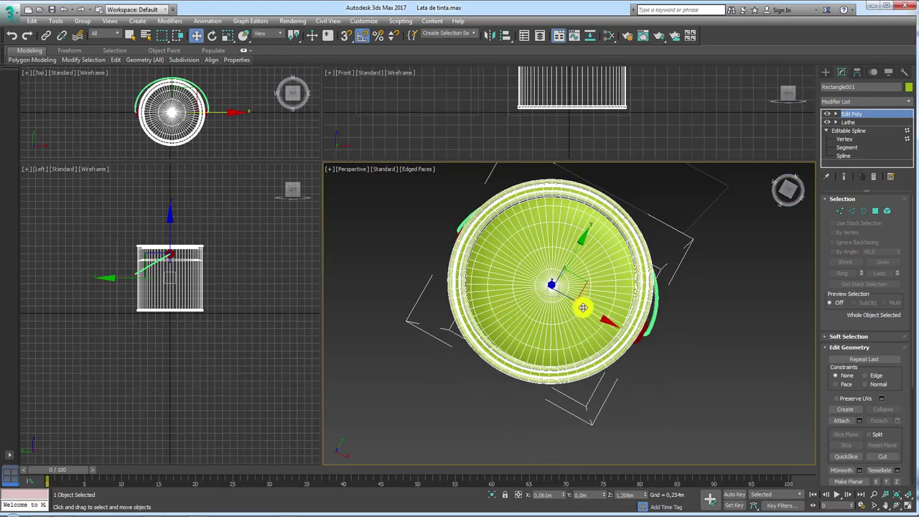
pyautogui.moveTo(583, 307)
pyautogui.keyDown('alt'); pyautogui.mouseDown(button='middle')
pyautogui.moveTo(570, 363)
pyautogui.moveTo(550, 395)
pyautogui.moveTo(577, 281)
pyautogui.moveTo(627, 267)
pyautogui.mouseUp(button='middle'); pyautogui.keyUp('alt')
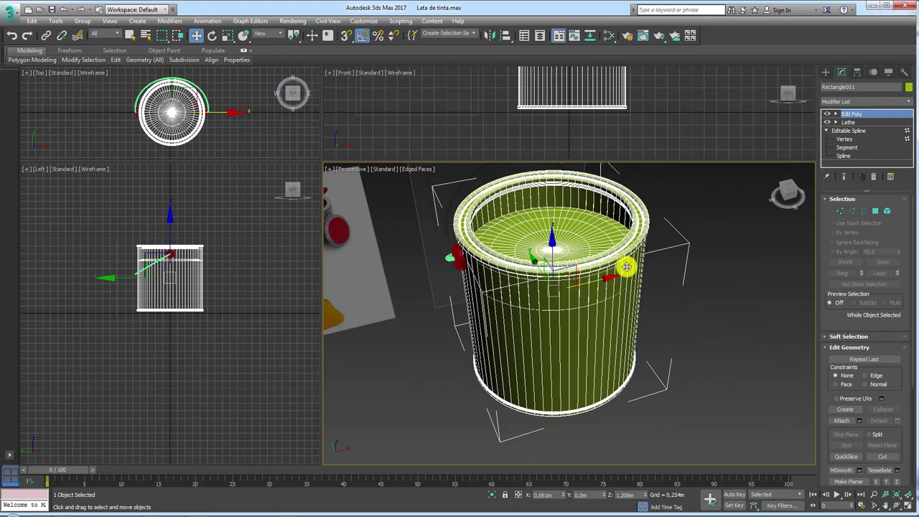
# Step: From the top view in Polygon mode, select and delete the right half of the can
pyautogui.click(876, 211)
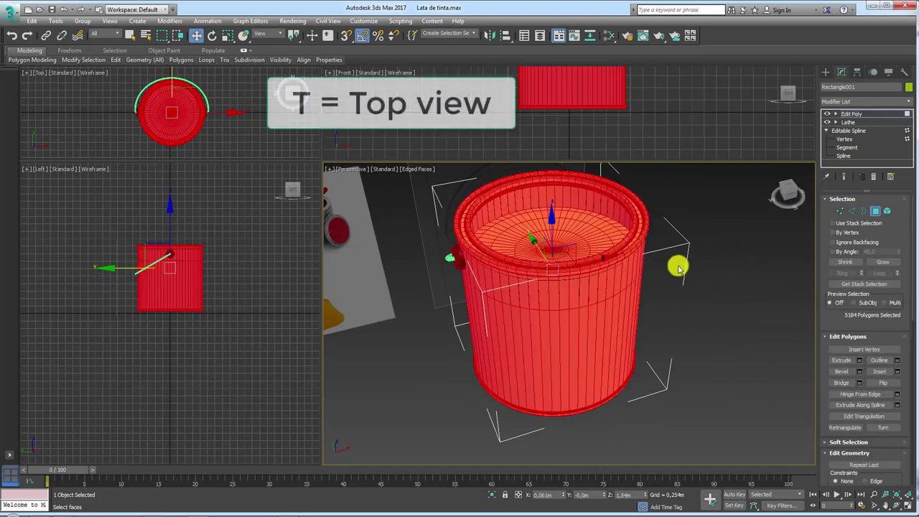
pyautogui.press('t')
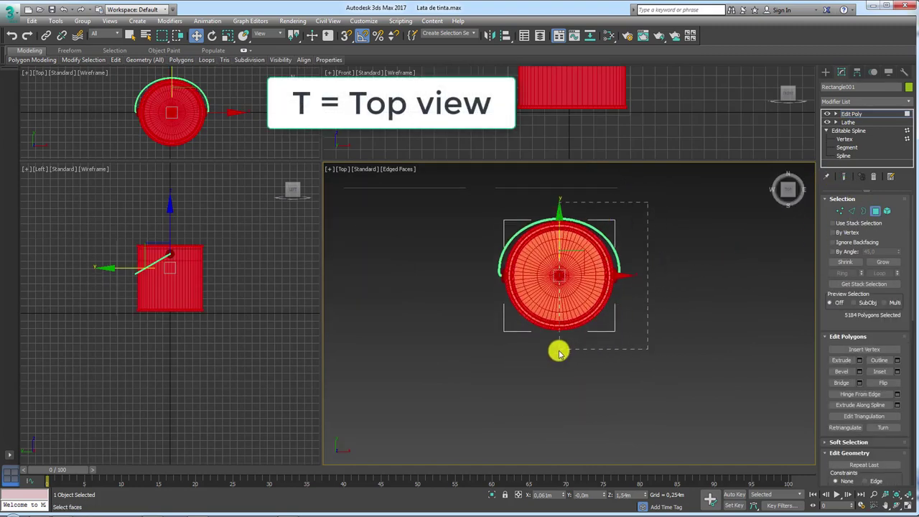
pyautogui.keyDown('alt'); pyautogui.moveTo(561, 353); pyautogui.dragTo(503, 193); pyautogui.keyUp('alt')
pyautogui.scroll(3, 575, 351)
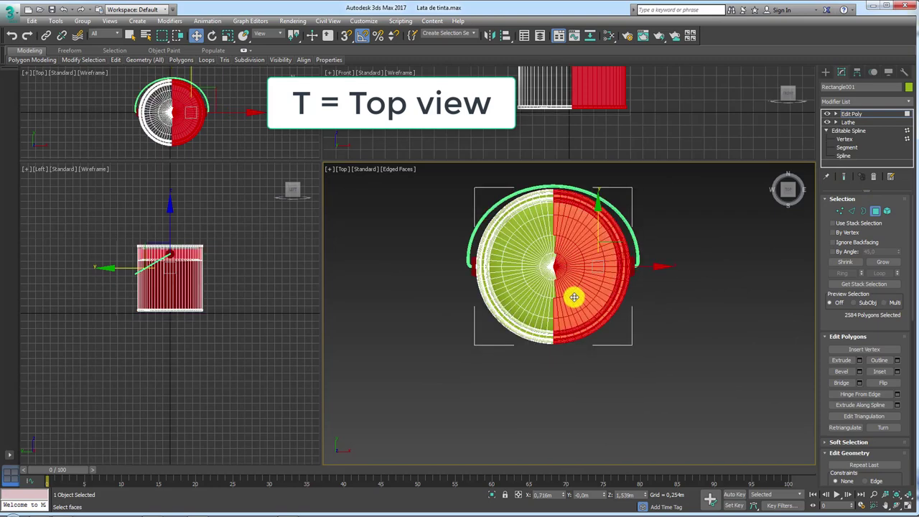
pyautogui.scroll(3, 578, 291)
pyautogui.moveTo(548, 168); pyautogui.dragTo(550, 263, button='middle')
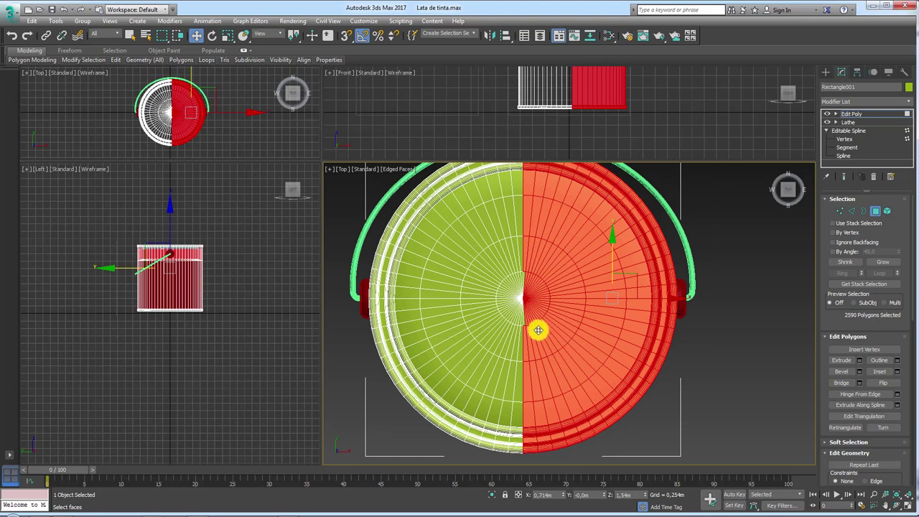
pyautogui.scroll(2, 535, 316)
pyautogui.moveTo(545, 325); pyautogui.dragTo(522, 347)
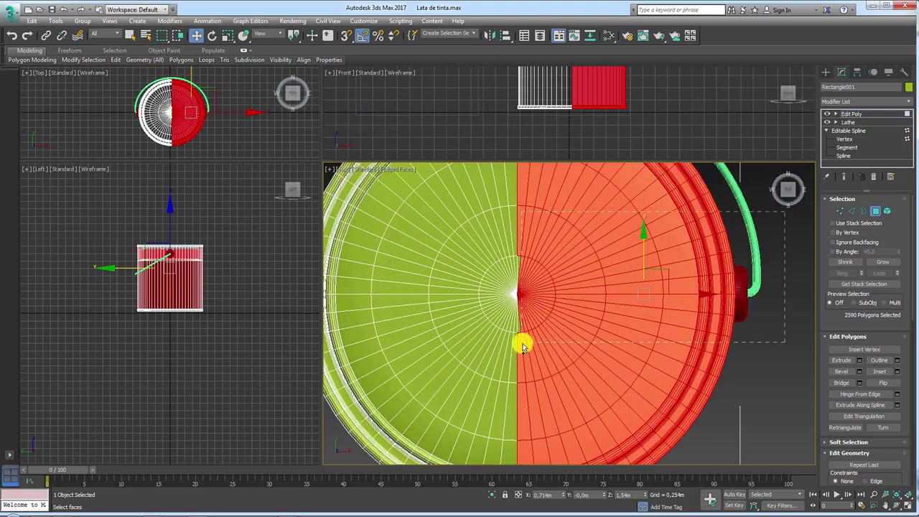
pyautogui.scroll(-5, 545, 338)
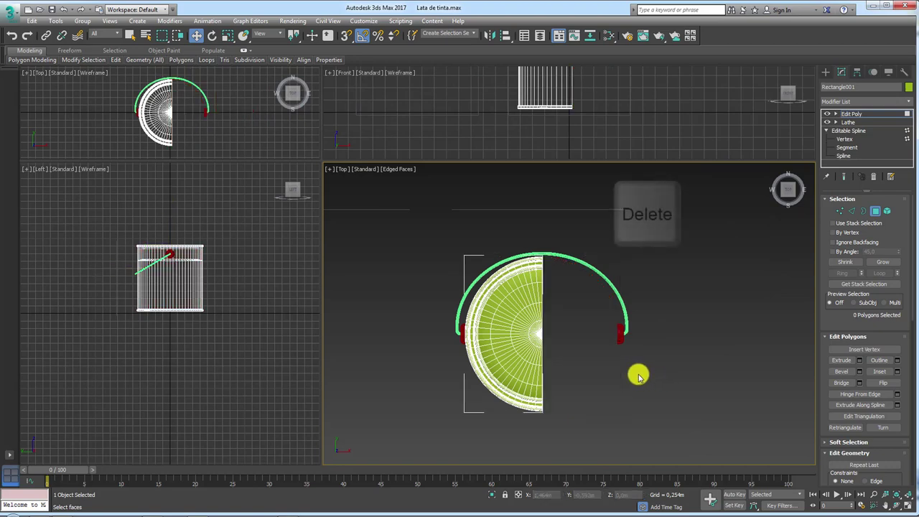
pyautogui.press('Delete')
# Step: Delete the lower half of the remaining faces, leaving a quarter wedge, and exit polygon editing
pyautogui.moveTo(582, 382)
pyautogui.keyDown('alt'); pyautogui.mouseDown(button='middle')
pyautogui.moveTo(625, 364)
pyautogui.moveTo(593, 385)
pyautogui.moveTo(573, 374)
pyautogui.mouseUp(button='middle'); pyautogui.keyUp('alt')
pyautogui.press('t')
pyautogui.scroll(4, 573, 374)
pyautogui.moveTo(604, 383)
pyautogui.mouseDown()
pyautogui.moveTo(406, 267)
pyautogui.moveTo(450, 254)
pyautogui.mouseUp()
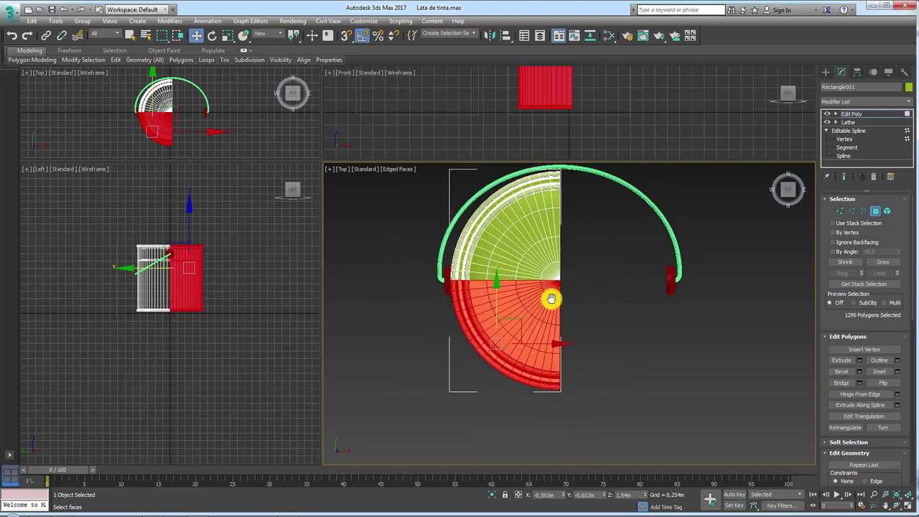
pyautogui.scroll(2, 550, 297)
pyautogui.scroll(2, 513, 311)
pyautogui.press('Delete')
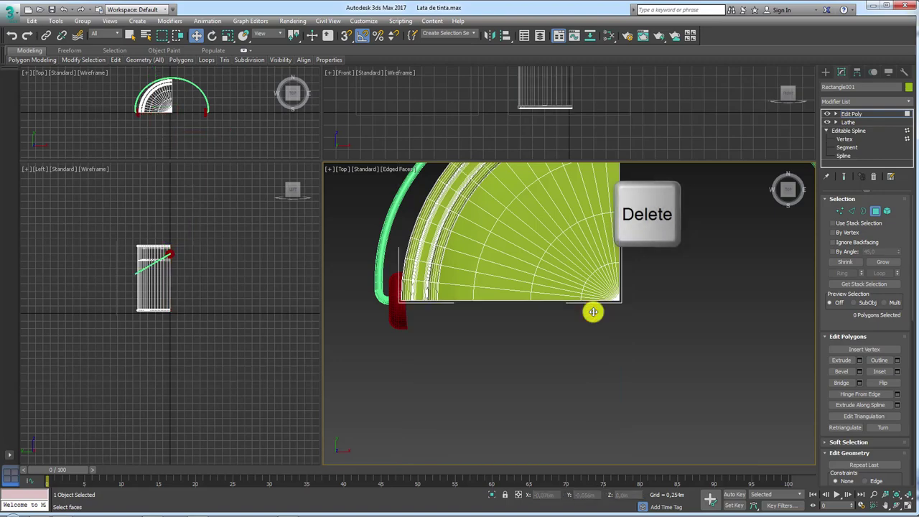
pyautogui.click(854, 113)
pyautogui.scroll(3, 608, 349)
pyautogui.moveTo(608, 349)
pyautogui.keyDown('alt'); pyautogui.mouseDown(button='middle')
pyautogui.moveTo(571, 283)
pyautogui.moveTo(601, 244)
pyautogui.moveTo(676, 321)
pyautogui.moveTo(714, 342)
pyautogui.moveTo(652, 353)
pyautogui.moveTo(625, 318)
pyautogui.moveTo(691, 327)
pyautogui.moveTo(685, 353)
pyautogui.moveTo(628, 259)
pyautogui.mouseUp(button='middle'); pyautogui.keyUp('alt')
# Step: Select the bottom fan edges and add a new arc of edges between them
pyautogui.click(851, 211)
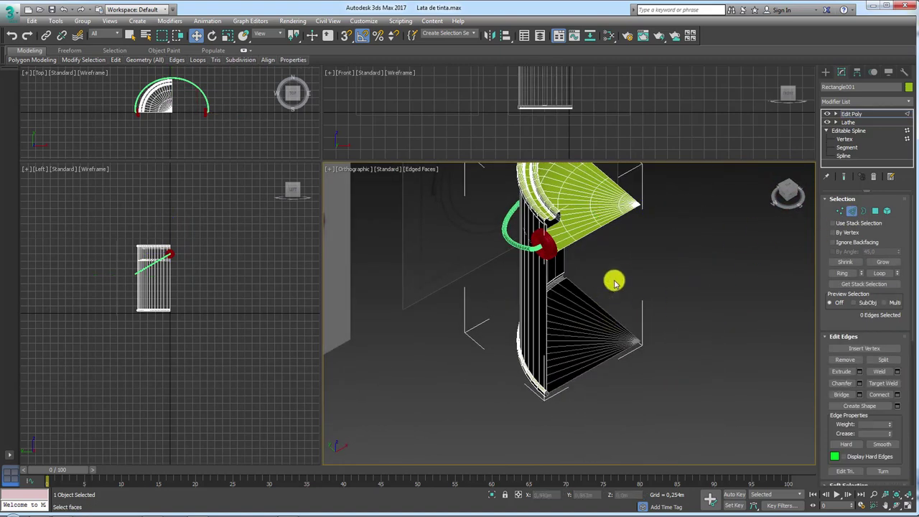
pyautogui.click(613, 385)
pyautogui.click(892, 395)
pyautogui.moveTo(679, 366)
pyautogui.keyDown('alt'); pyautogui.mouseDown(button='middle')
pyautogui.moveTo(589, 349)
pyautogui.moveTo(632, 258)
pyautogui.moveTo(672, 231)
pyautogui.moveTo(663, 390)
pyautogui.moveTo(634, 431)
pyautogui.moveTo(597, 404)
pyautogui.moveTo(517, 290)
pyautogui.mouseUp(button='middle'); pyautogui.keyUp('alt')
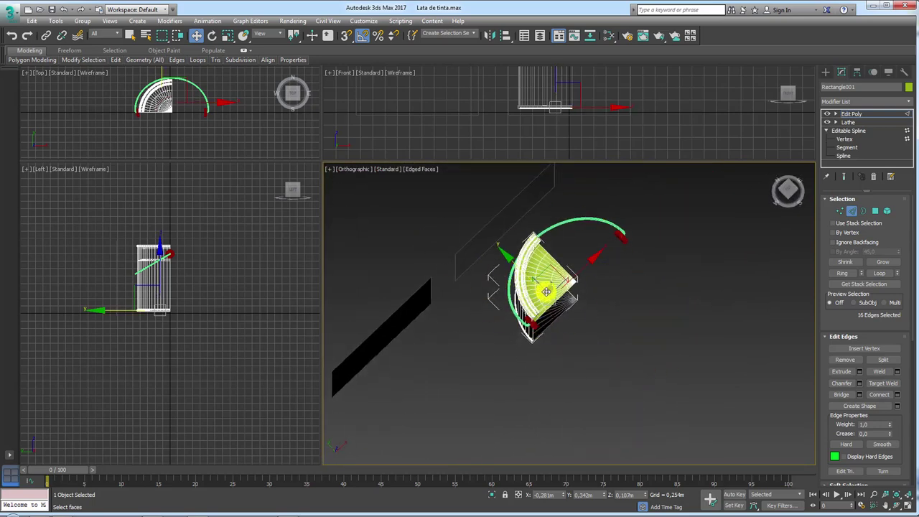
pyautogui.keyDown('alt'); pyautogui.moveTo(525, 325); pyautogui.dragTo(514, 317, button='middle'); pyautogui.keyUp('alt')
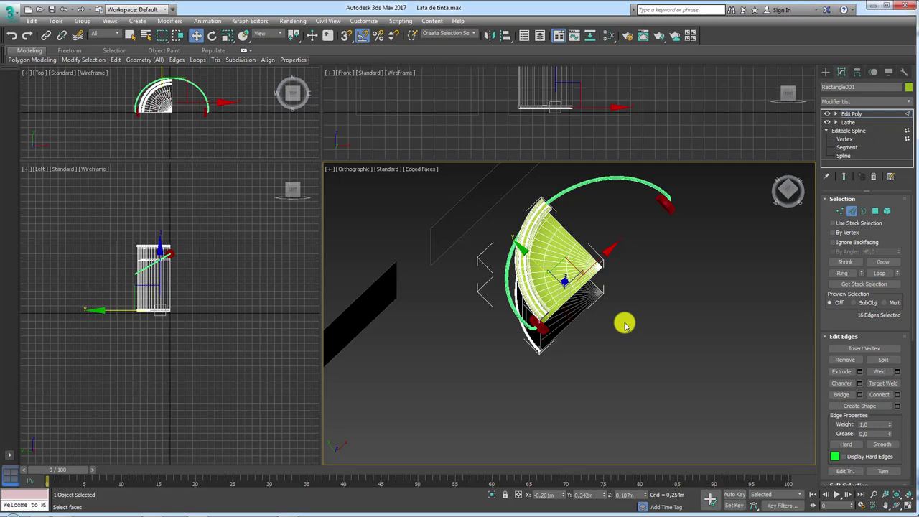
pyautogui.moveTo(544, 332)
pyautogui.keyDown('alt'); pyautogui.mouseDown(button='middle')
pyautogui.moveTo(579, 292)
pyautogui.moveTo(583, 385)
pyautogui.mouseUp(button='middle'); pyautogui.keyUp('alt')
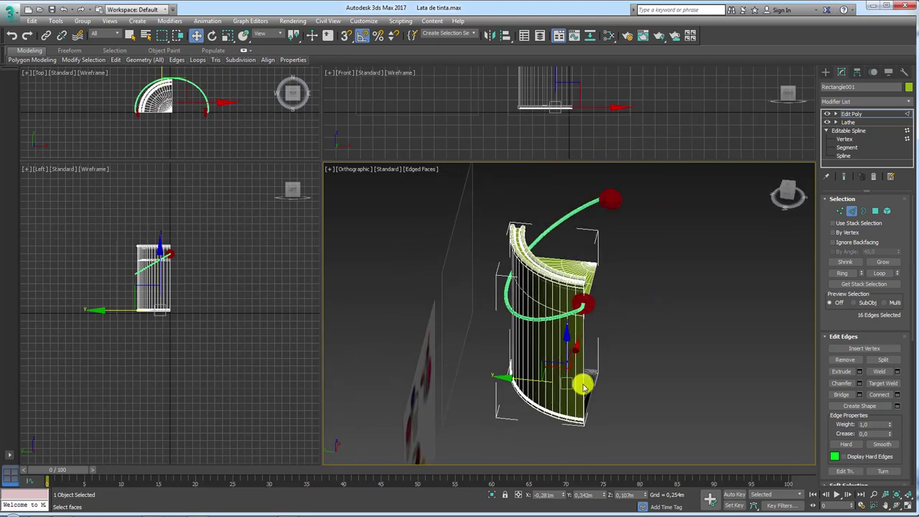
# Step: Convert the quarter-wedge can to Editable Poly from the right-click menu
pyautogui.rightClick(571, 278)
pyautogui.moveTo(616, 393)
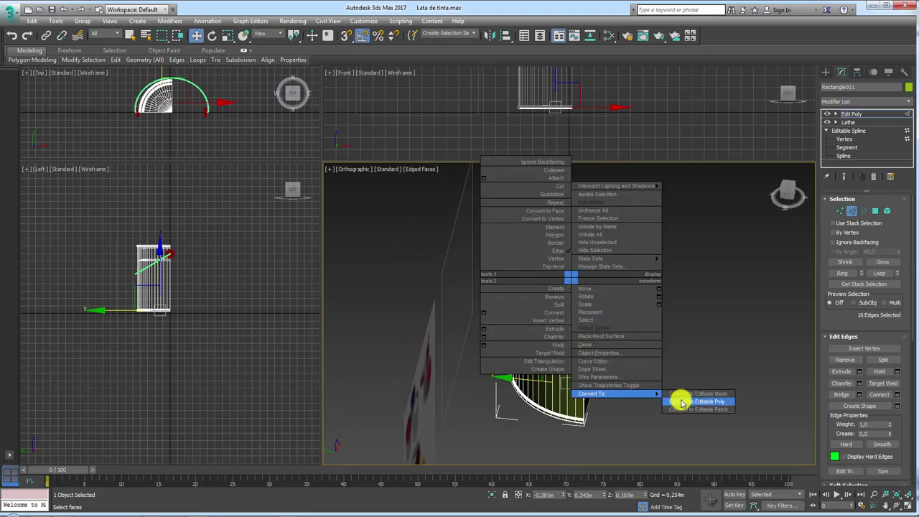
pyautogui.click(682, 402)
pyautogui.moveTo(687, 400)
pyautogui.keyDown('alt'); pyautogui.mouseDown(button='middle')
pyautogui.moveTo(652, 376)
pyautogui.moveTo(644, 339)
pyautogui.mouseUp(button='middle'); pyautogui.keyUp('alt')
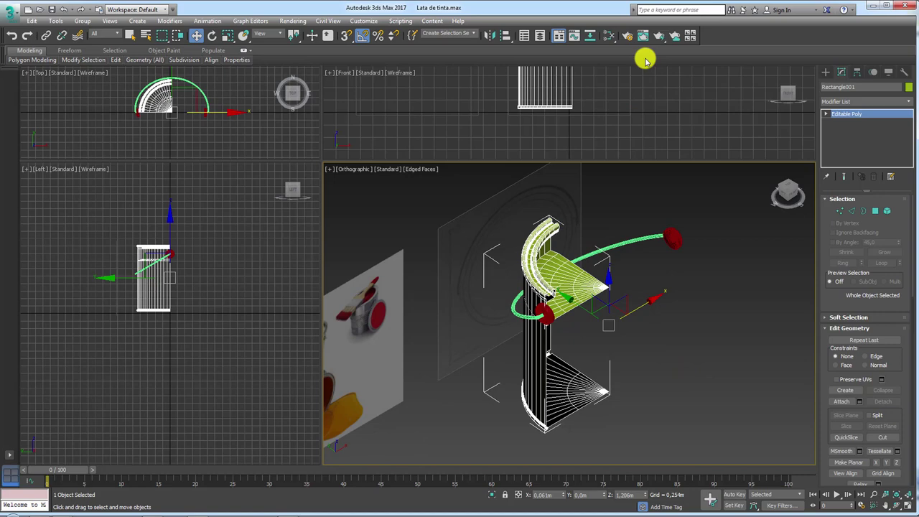
# Step: In the Slate Material Editor, delete the old bitmap and material nodes
pyautogui.click(610, 37)
pyautogui.moveTo(134, 207); pyautogui.dragTo(286, 214)
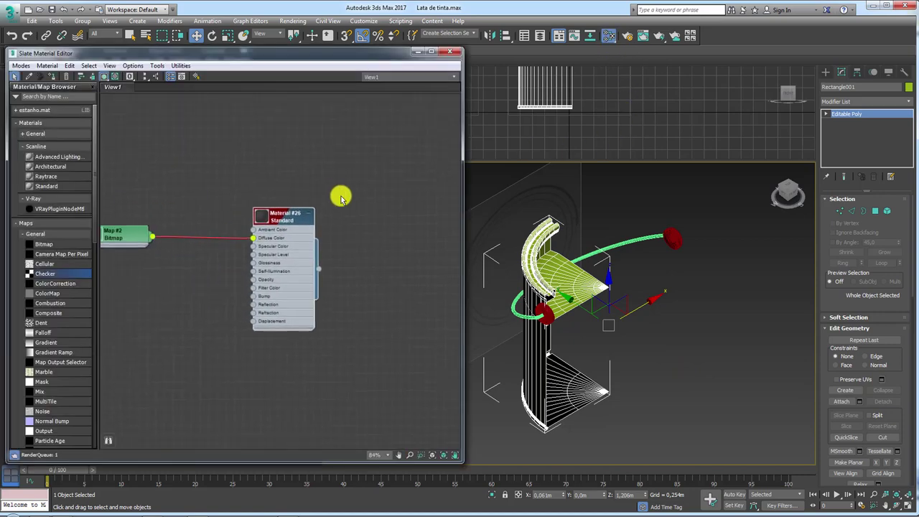
pyautogui.moveTo(373, 172); pyautogui.dragTo(153, 324)
pyautogui.press('Delete')
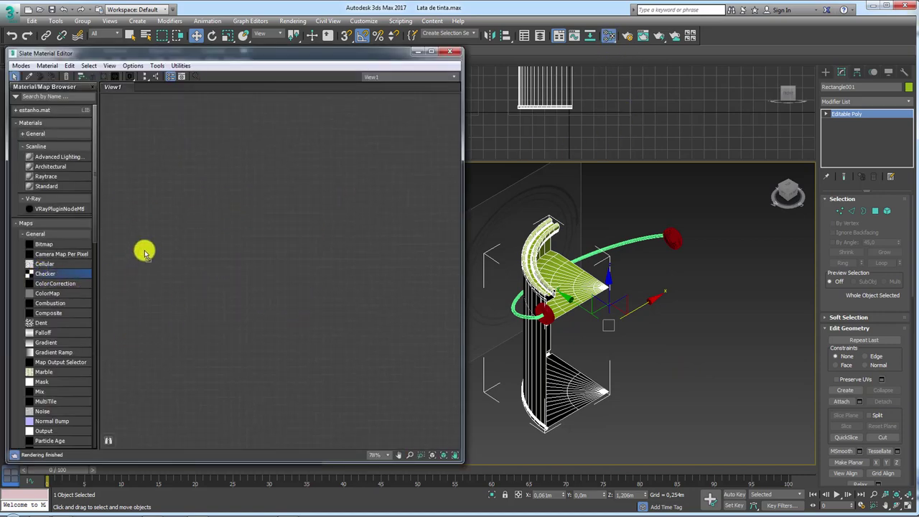
# Step: Create Checker and Standard nodes, wire Checker into Diffuse Color, and assign Material #27 to the can wall
pyautogui.moveTo(45, 273); pyautogui.dragTo(143, 253)
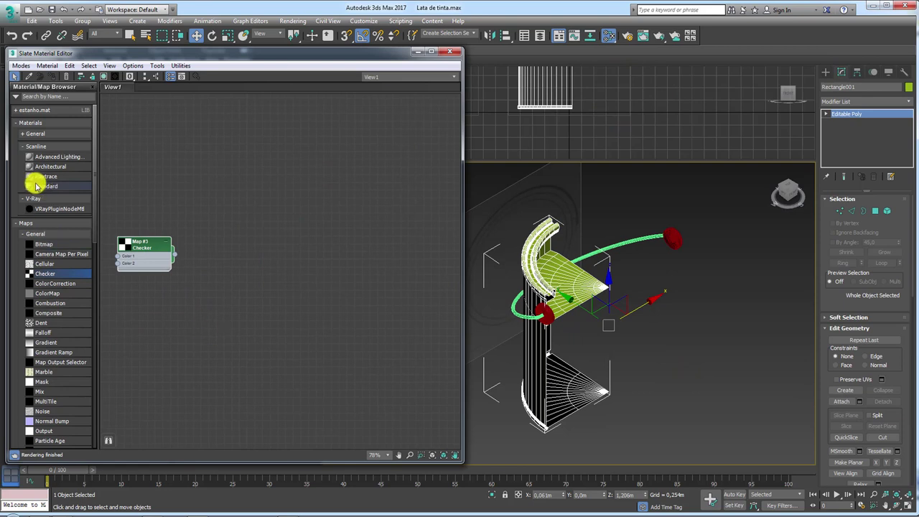
pyautogui.moveTo(36, 187); pyautogui.dragTo(236, 244)
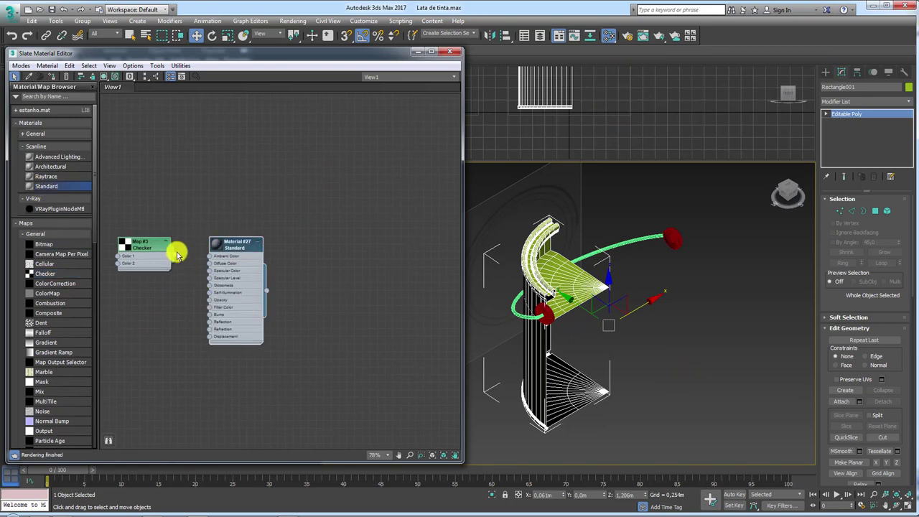
pyautogui.moveTo(200, 225)
pyautogui.mouseDown()
pyautogui.moveTo(203, 262)
pyautogui.moveTo(251, 270)
pyautogui.mouseUp()
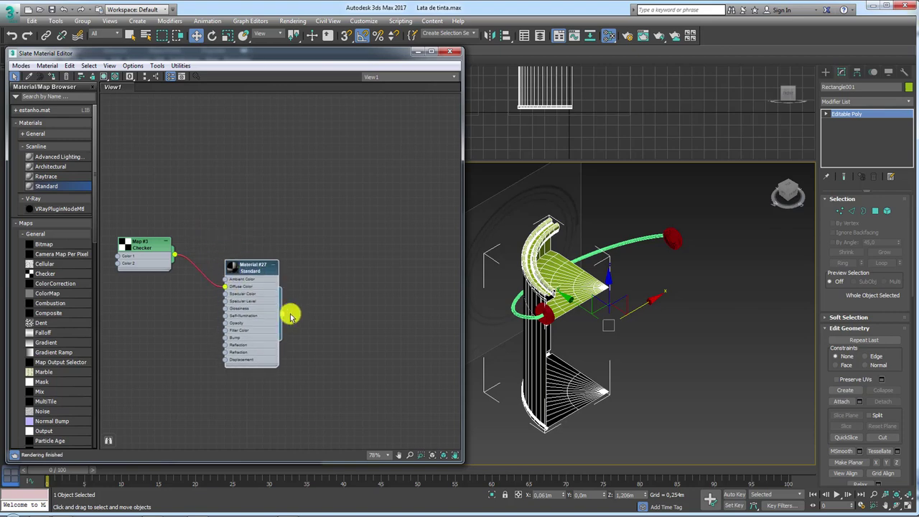
pyautogui.moveTo(284, 316); pyautogui.dragTo(574, 286)
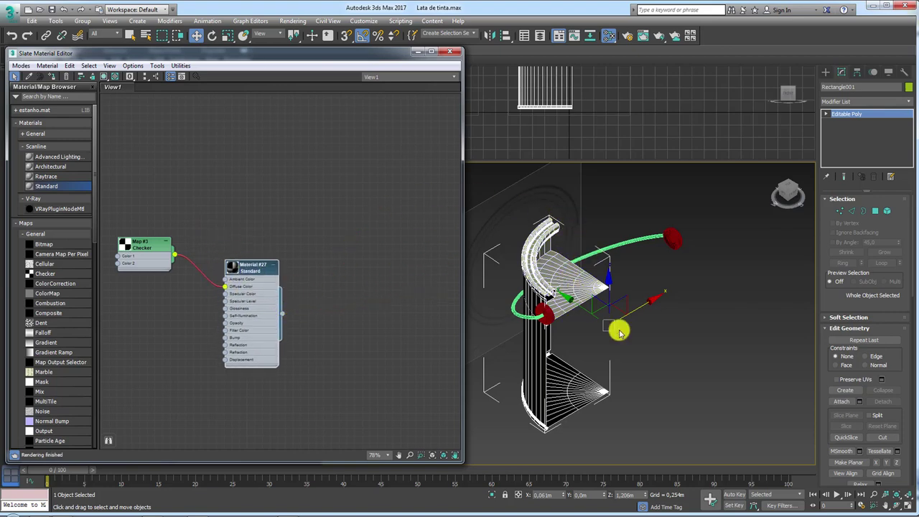
pyautogui.moveTo(536, 349)
pyautogui.keyDown('alt'); pyautogui.mouseDown(button='middle')
pyautogui.moveTo(616, 342)
pyautogui.moveTo(566, 356)
pyautogui.moveTo(658, 344)
pyautogui.mouseUp(button='middle'); pyautogui.keyUp('alt')
pyautogui.scroll(3, 567, 316)
pyautogui.scroll(2, 583, 337)
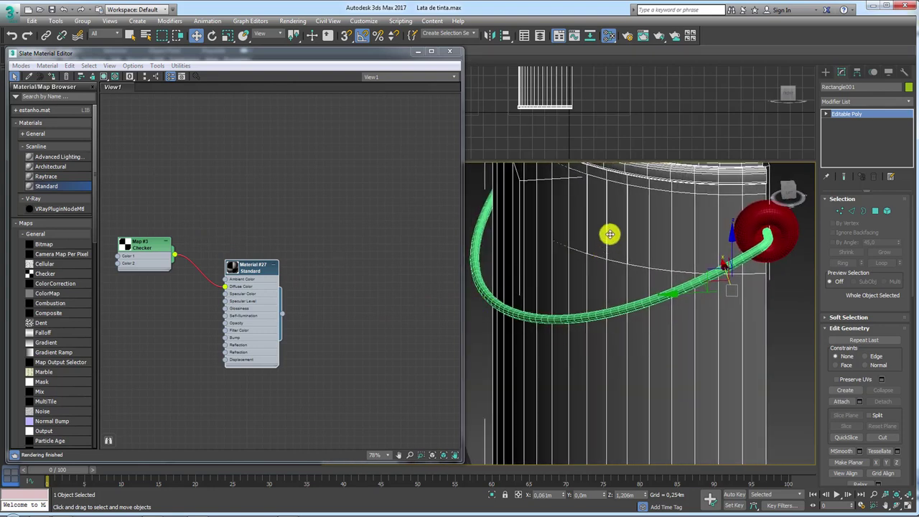
pyautogui.moveTo(610, 234); pyautogui.dragTo(614, 299, button='middle')
pyautogui.scroll(-2, 580, 242)
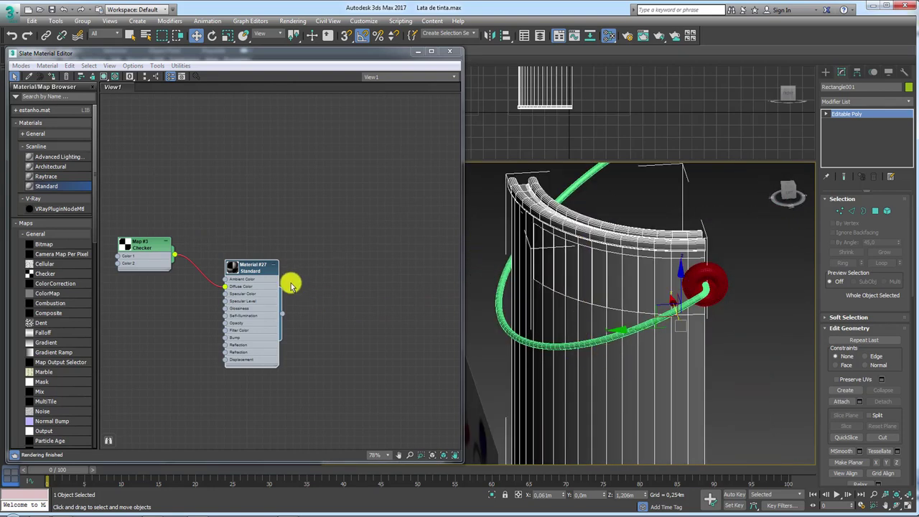
pyautogui.moveTo(634, 301)
pyautogui.keyDown('alt'); pyautogui.mouseDown(button='middle')
pyautogui.moveTo(648, 310)
pyautogui.moveTo(611, 359)
pyautogui.mouseUp(button='middle'); pyautogui.keyUp('alt')
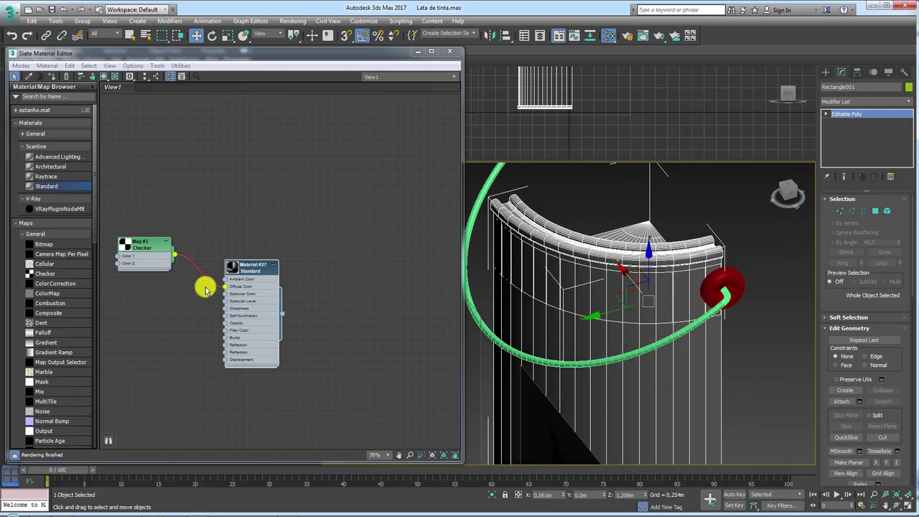
# Step: Enable Show Shaded Material so the checker appears on the can in the viewport
pyautogui.moveTo(153, 250); pyautogui.dragTo(168, 249)
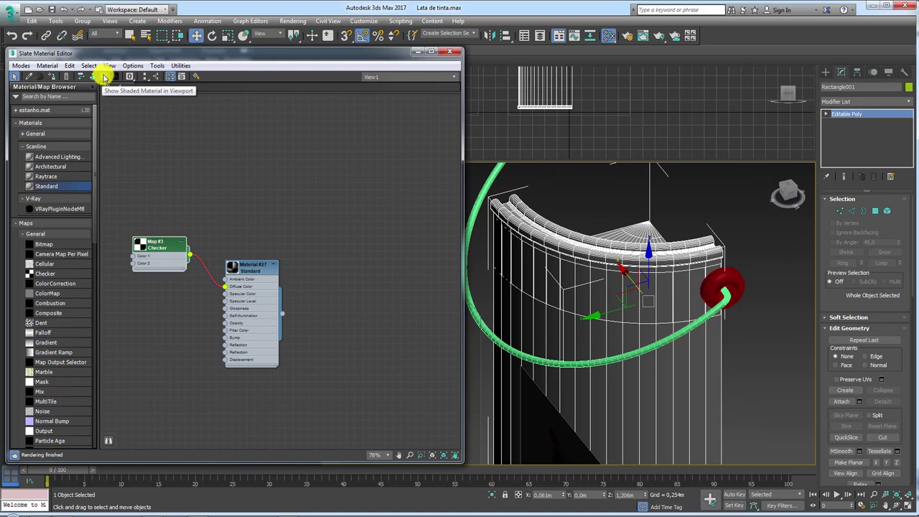
pyautogui.click(105, 77)
pyautogui.moveTo(700, 312)
pyautogui.keyDown('alt'); pyautogui.mouseDown(button='middle')
pyautogui.moveTo(599, 371)
pyautogui.moveTo(630, 361)
pyautogui.moveTo(659, 376)
pyautogui.moveTo(679, 372)
pyautogui.moveTo(612, 381)
pyautogui.moveTo(620, 351)
pyautogui.moveTo(659, 361)
pyautogui.mouseUp(button='middle'); pyautogui.keyUp('alt')
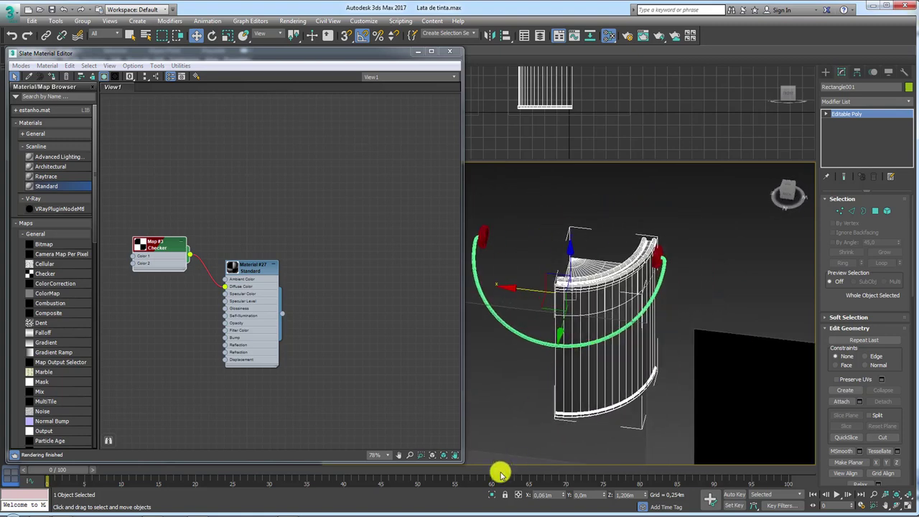
# Step: Isolate the can wall and add a Planar UVW Map modifier
pyautogui.click(492, 495)
pyautogui.click(906, 101)
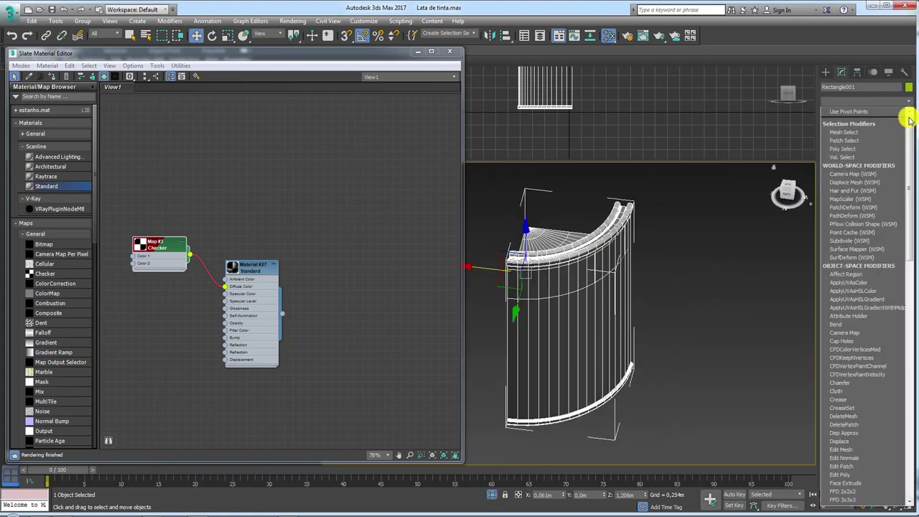
pyautogui.moveTo(909, 117); pyautogui.dragTo(904, 410)
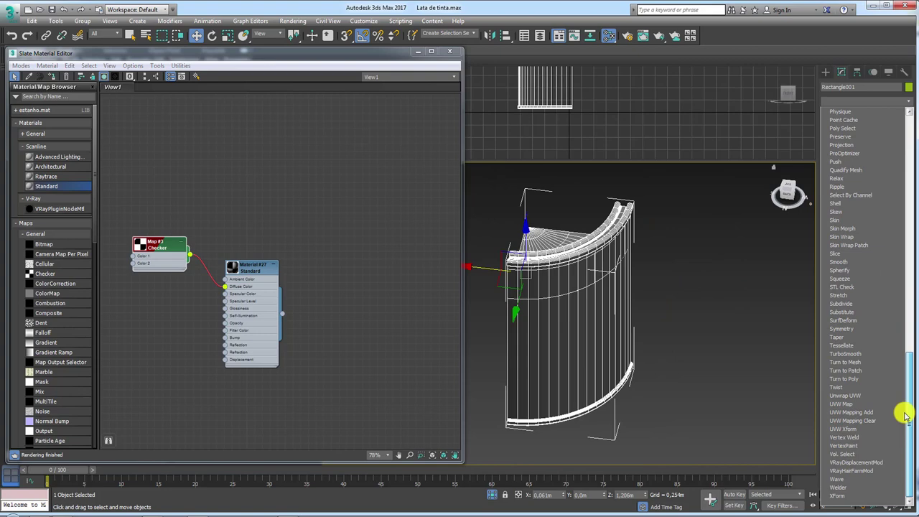
pyautogui.click(844, 404)
pyautogui.moveTo(683, 371)
pyautogui.keyDown('alt'); pyautogui.mouseDown(button='middle')
pyautogui.moveTo(630, 342)
pyautogui.moveTo(659, 333)
pyautogui.moveTo(675, 388)
pyautogui.moveTo(617, 353)
pyautogui.moveTo(649, 330)
pyautogui.moveTo(635, 348)
pyautogui.mouseUp(button='middle'); pyautogui.keyUp('alt')
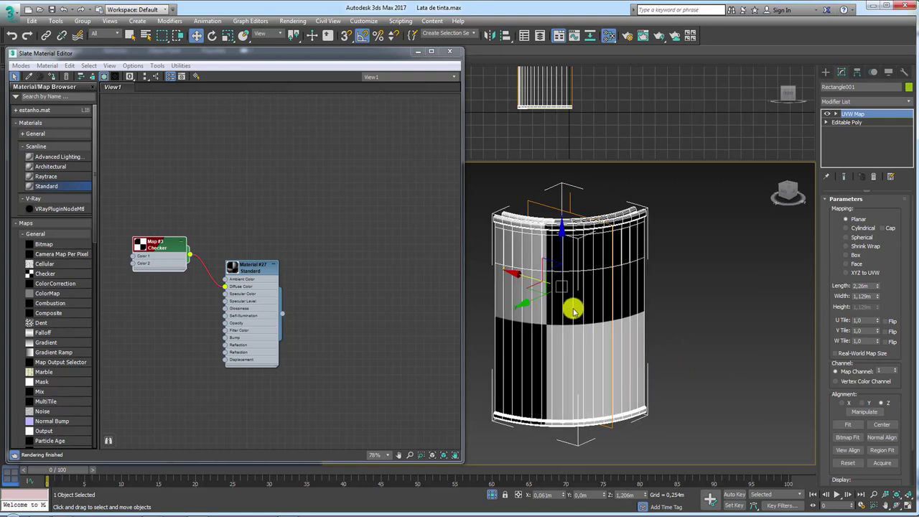
pyautogui.moveTo(573, 310)
pyautogui.keyDown('alt'); pyautogui.mouseDown(button='middle')
pyautogui.moveTo(609, 322)
pyautogui.moveTo(652, 299)
pyautogui.mouseUp(button='middle'); pyautogui.keyUp('alt')
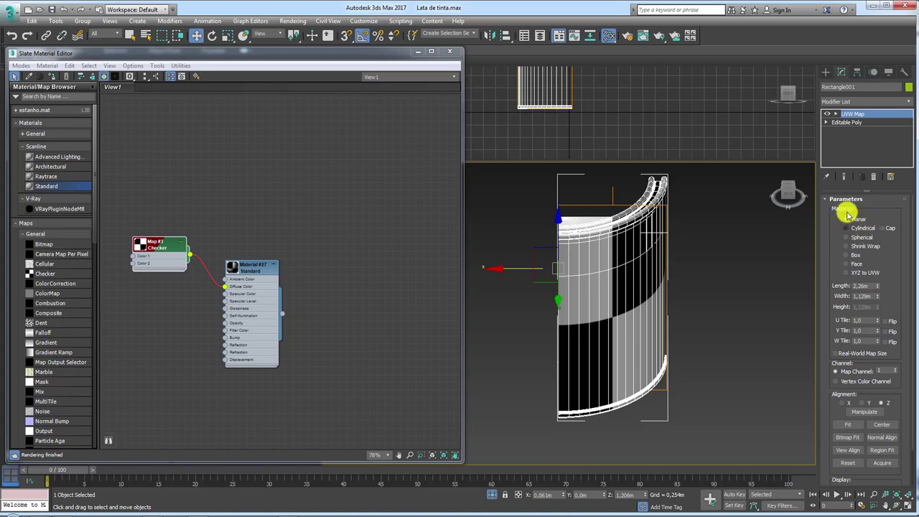
# Step: Select the UVW Map gizmo and sketch guide strokes marking its extent over the can
pyautogui.click(843, 122)
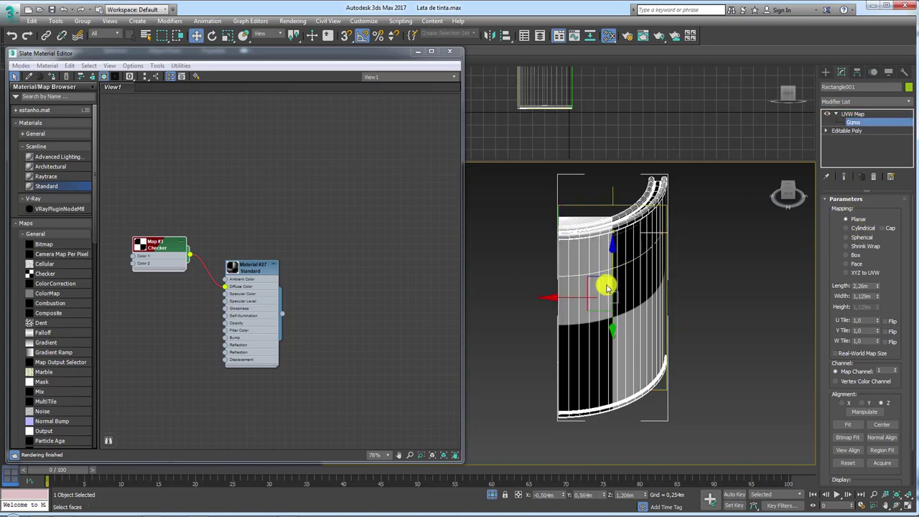
pyautogui.moveTo(582, 311)
pyautogui.keyDown('alt'); pyautogui.mouseDown(button='middle')
pyautogui.moveTo(644, 313)
pyautogui.moveTo(728, 384)
pyautogui.moveTo(677, 338)
pyautogui.mouseUp(button='middle'); pyautogui.keyUp('alt')
pyautogui.moveTo(711, 269)
pyautogui.mouseDown()
pyautogui.moveTo(753, 282)
pyautogui.moveTo(753, 425)
pyautogui.moveTo(649, 449)
pyautogui.moveTo(651, 279)
pyautogui.mouseUp()
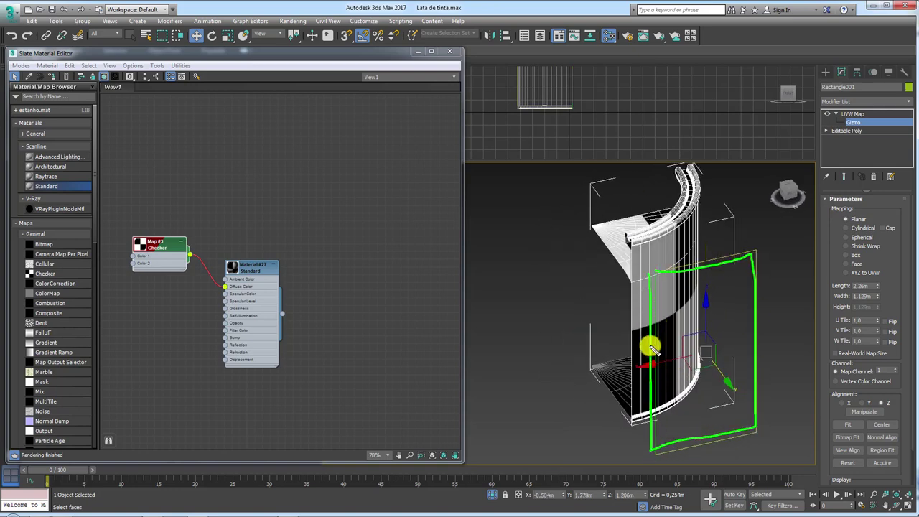
pyautogui.moveTo(650, 349); pyautogui.dragTo(753, 343)
pyautogui.moveTo(706, 264); pyautogui.dragTo(707, 438)
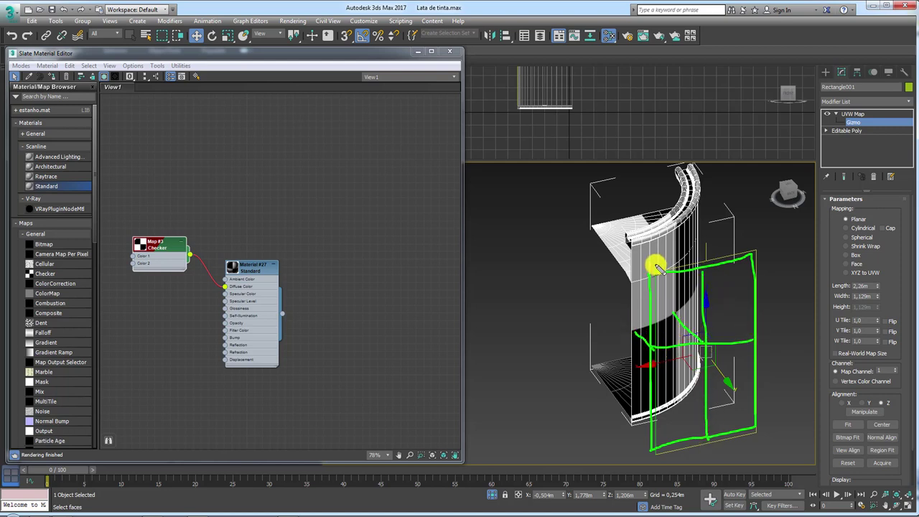
pyautogui.moveTo(747, 257); pyautogui.dragTo(723, 215)
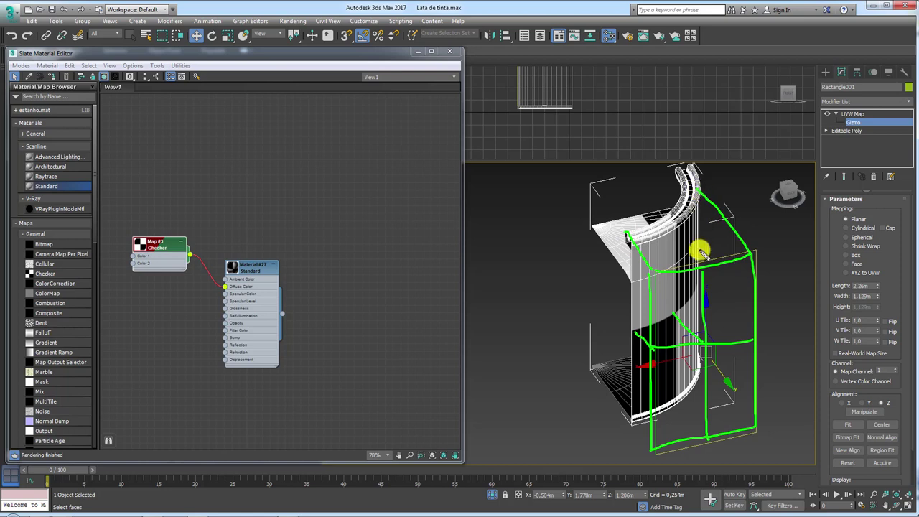
pyautogui.moveTo(661, 443); pyautogui.dragTo(627, 417)
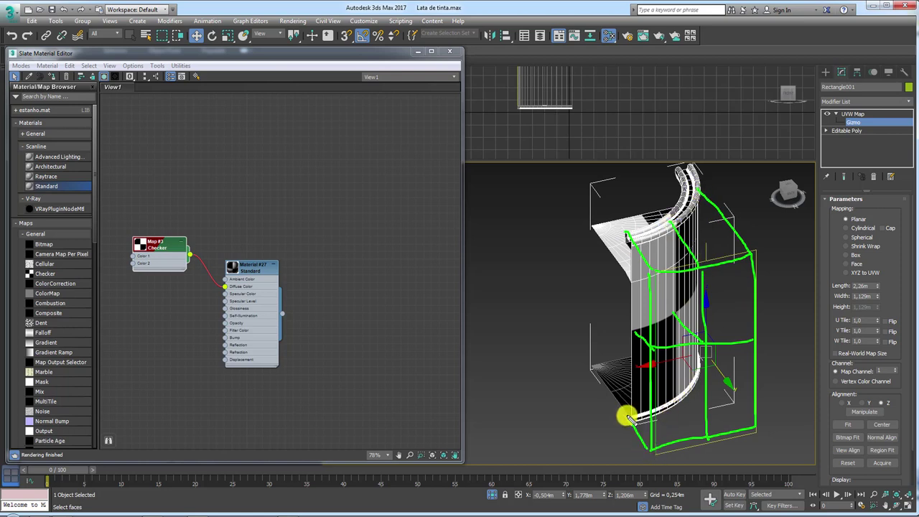
pyautogui.moveTo(746, 425); pyautogui.dragTo(715, 376)
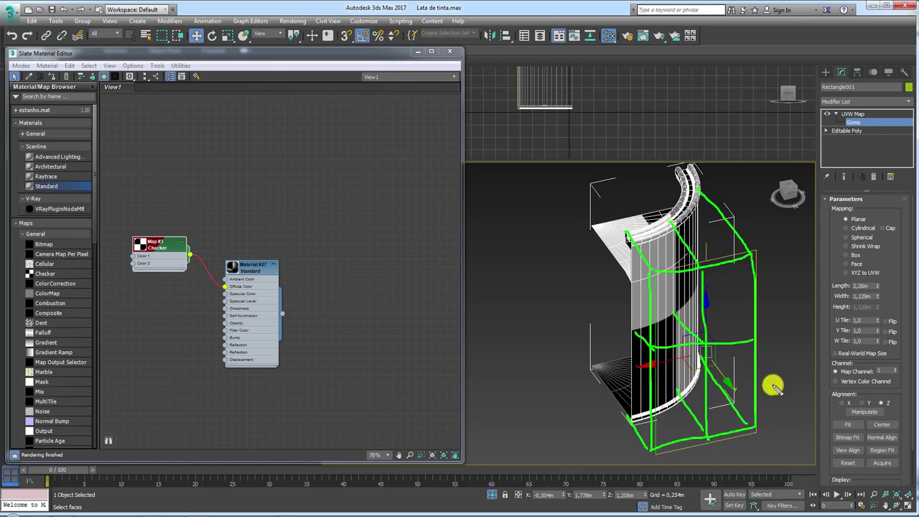
pyautogui.press('Escape')
pyautogui.moveTo(766, 387)
pyautogui.keyDown('alt'); pyautogui.mouseDown(button='middle')
pyautogui.moveTo(767, 375)
pyautogui.moveTo(687, 369)
pyautogui.moveTo(763, 349)
pyautogui.moveTo(671, 330)
pyautogui.mouseUp(button='middle'); pyautogui.keyUp('alt')
pyautogui.keyDown('alt'); pyautogui.moveTo(586, 334); pyautogui.dragTo(615, 313, button='middle'); pyautogui.keyUp('alt')
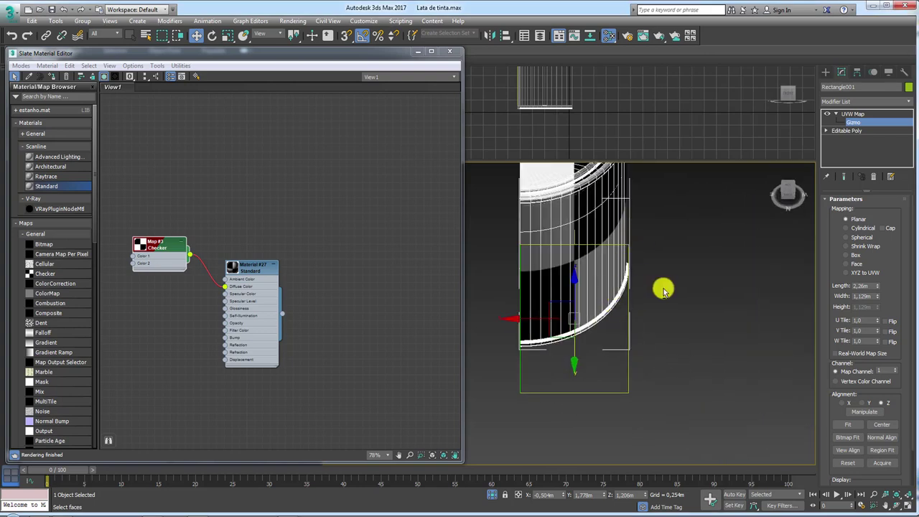
pyautogui.keyDown('alt'); pyautogui.moveTo(663, 291); pyautogui.dragTo(732, 209, button='middle'); pyautogui.keyUp('alt')
# Step: Shift the mapping gizmo left along X and scale it narrower
pyautogui.moveTo(538, 314); pyautogui.dragTo(517, 319)
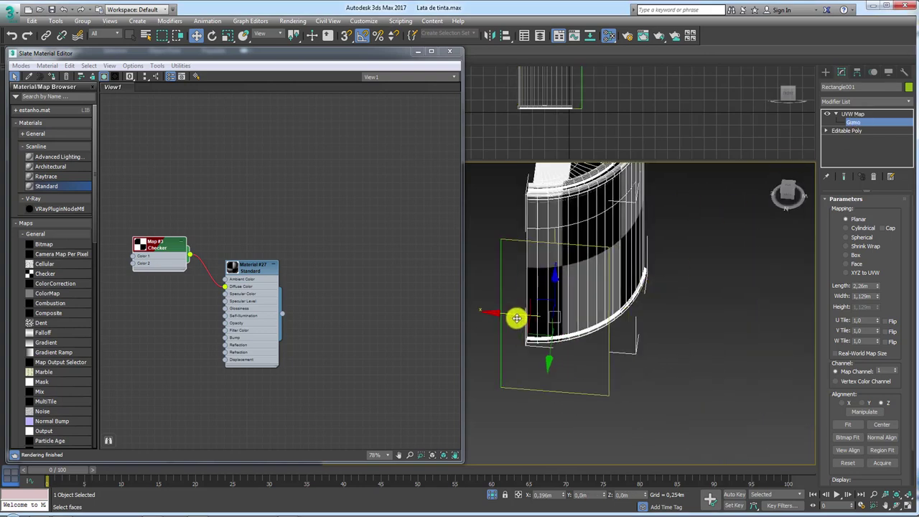
pyautogui.press('r')
pyautogui.moveTo(615, 321); pyautogui.dragTo(650, 328)
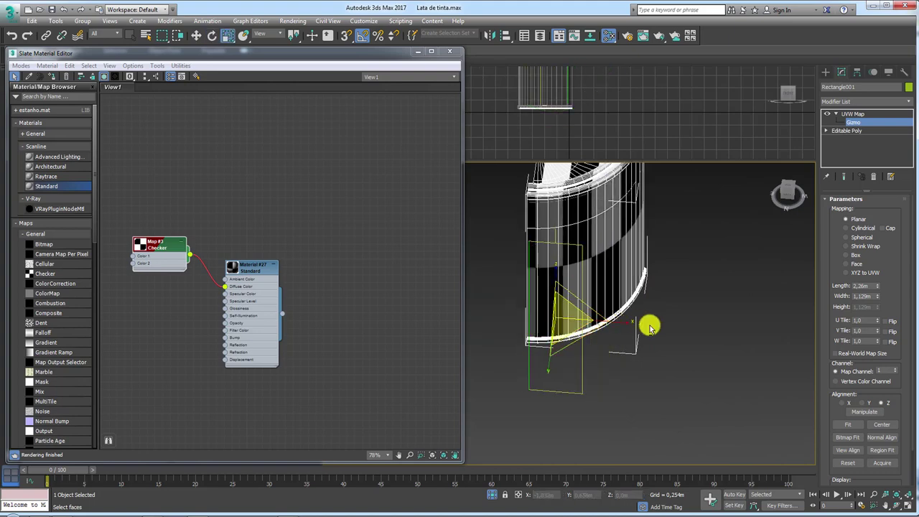
pyautogui.moveTo(650, 328)
pyautogui.keyDown('alt'); pyautogui.mouseDown(button='middle')
pyautogui.moveTo(553, 304)
pyautogui.moveTo(669, 292)
pyautogui.mouseUp(button='middle'); pyautogui.keyUp('alt')
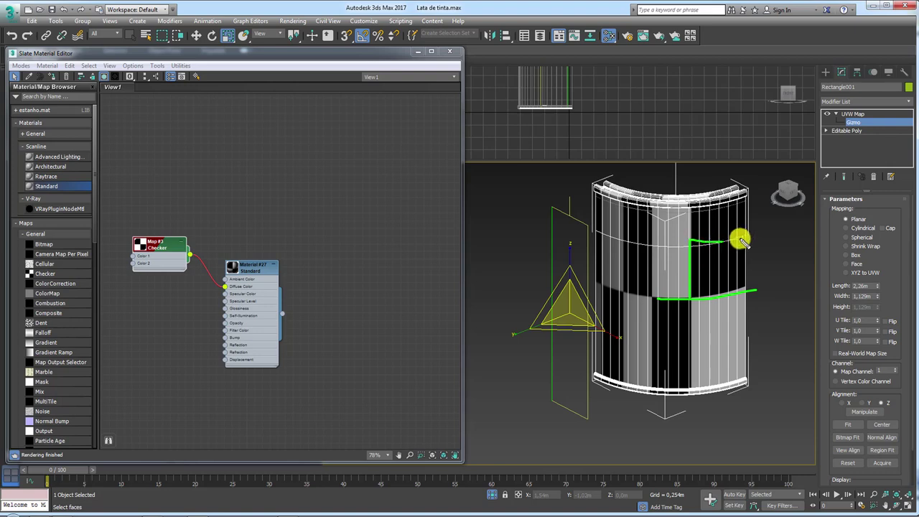
pyautogui.moveTo(704, 285)
pyautogui.keyDown('alt'); pyautogui.mouseDown(button='middle')
pyautogui.moveTo(630, 288)
pyautogui.moveTo(724, 312)
pyautogui.moveTo(629, 307)
pyautogui.mouseUp(button='middle'); pyautogui.keyUp('alt')
pyautogui.moveTo(630, 273)
pyautogui.keyDown('alt'); pyautogui.mouseDown(button='middle')
pyautogui.moveTo(625, 309)
pyautogui.moveTo(638, 242)
pyautogui.mouseUp(button='middle'); pyautogui.keyUp('alt')
# Step: Collapse the mapped can to Editable Poly, add Unwrap UVW, and open the UV editor
pyautogui.rightClick(637, 241)
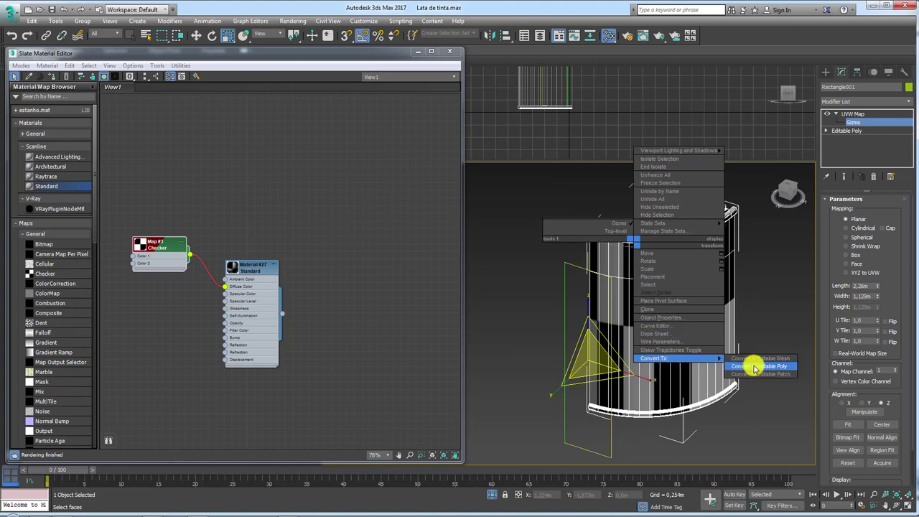
pyautogui.click(754, 364)
pyautogui.click(908, 102)
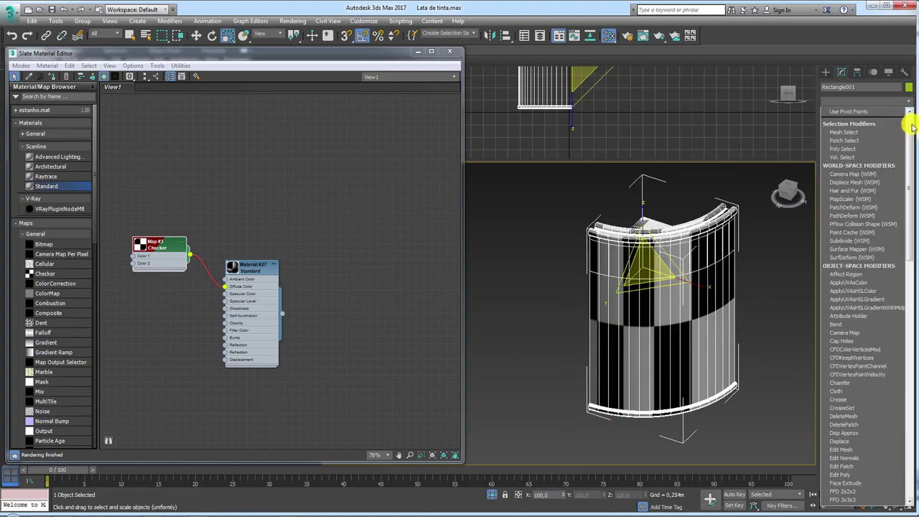
pyautogui.moveTo(907, 127); pyautogui.dragTo(909, 403)
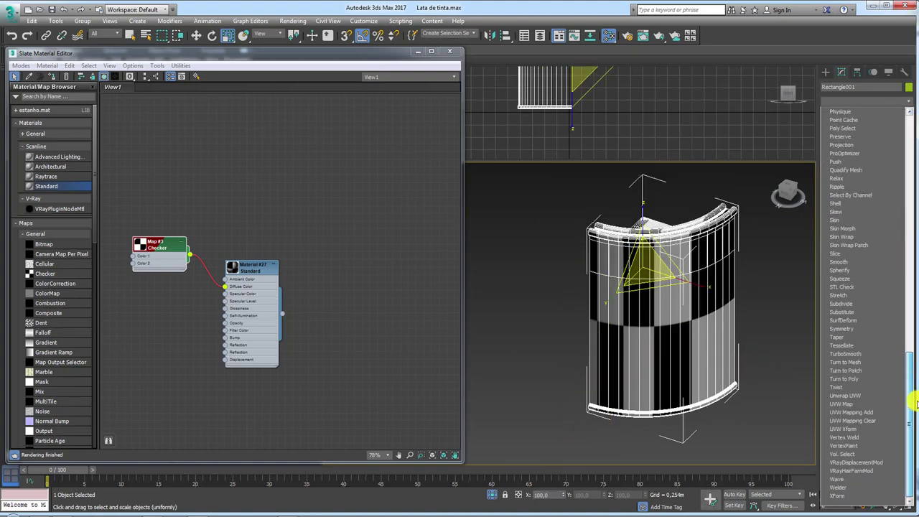
pyautogui.click(854, 396)
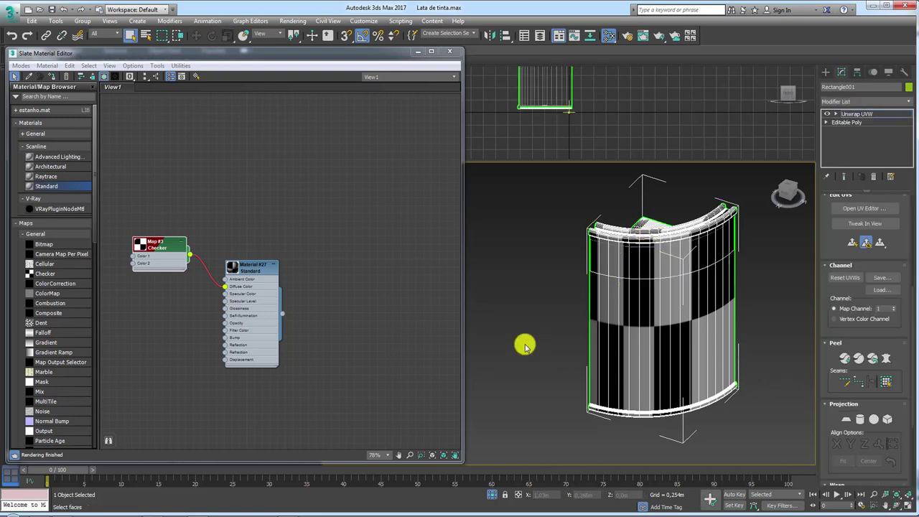
pyautogui.click(864, 209)
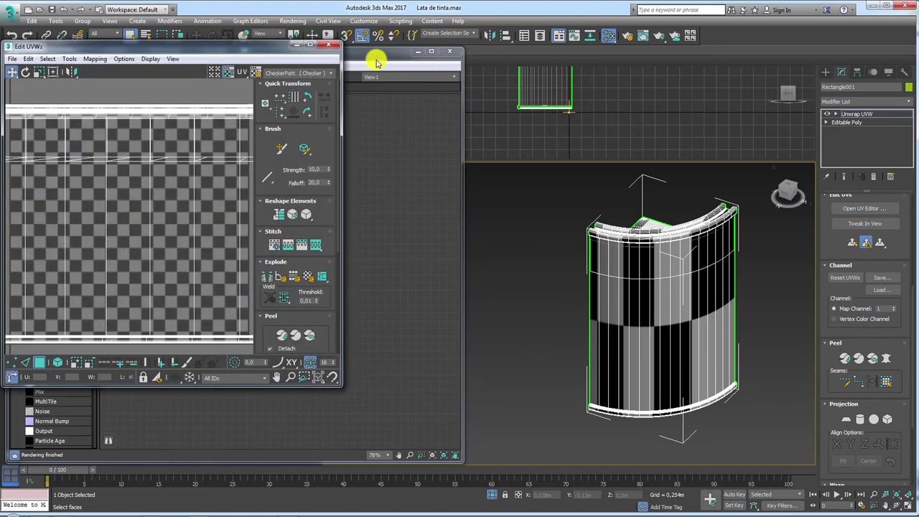
# Step: Close the Slate Material Editor and frame the can's UV cluster in Edit UVWs
pyautogui.moveTo(379, 54); pyautogui.dragTo(551, 84)
pyautogui.click(623, 81)
pyautogui.moveTo(220, 48)
pyautogui.mouseDown()
pyautogui.moveTo(266, 76)
pyautogui.moveTo(352, 87)
pyautogui.moveTo(378, 72)
pyautogui.mouseUp()
pyautogui.scroll(-3, 301, 216)
pyautogui.scroll(-5, 300, 242)
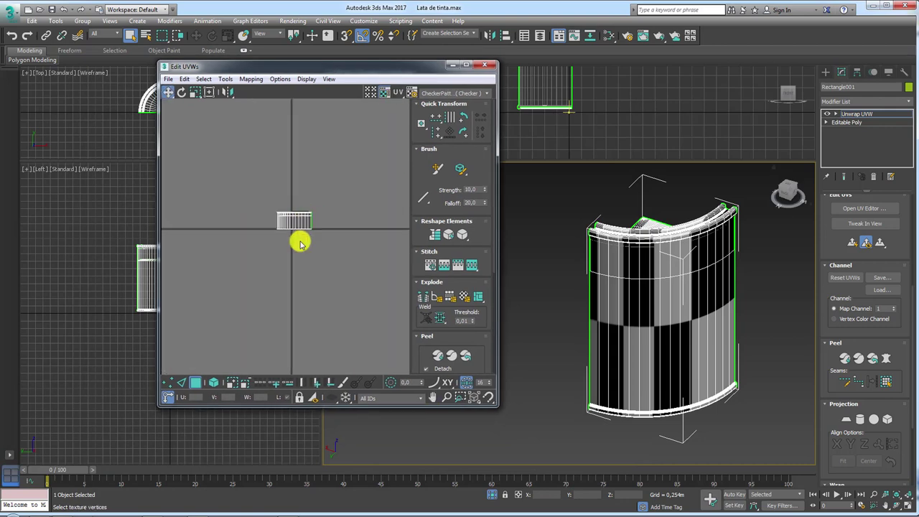
pyautogui.scroll(2, 361, 268)
pyautogui.hotkey('ctrl', 'a')
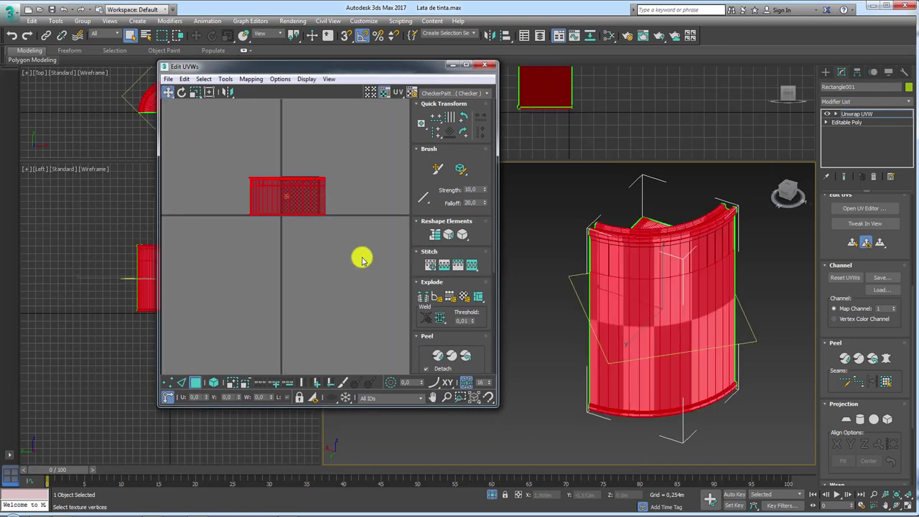
pyautogui.moveTo(270, 209)
pyautogui.mouseDown(button='middle')
pyautogui.moveTo(255, 230)
pyautogui.moveTo(310, 245)
pyautogui.mouseUp(button='middle')
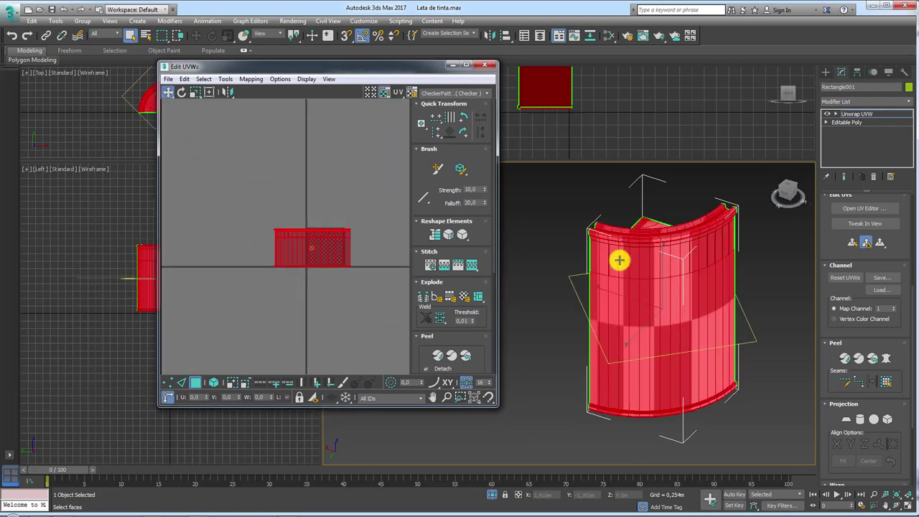
pyautogui.moveTo(323, 283); pyautogui.dragTo(386, 304, button='middle')
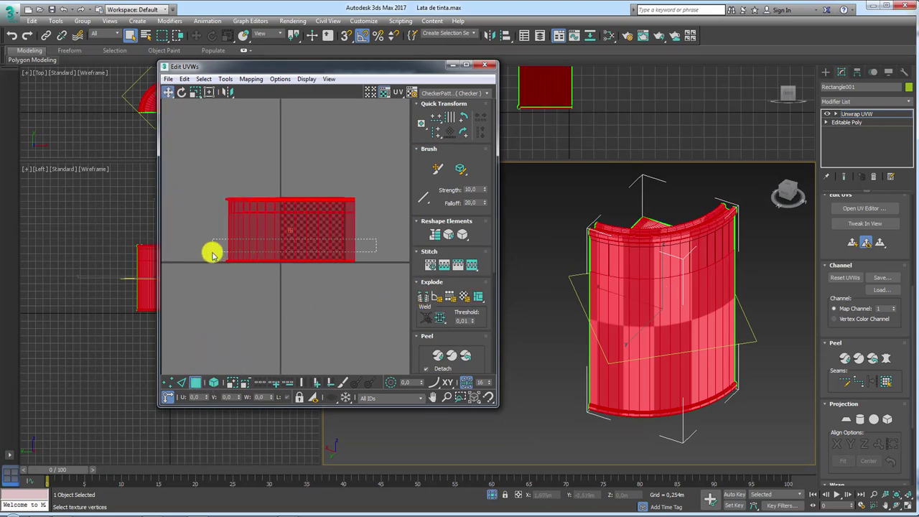
# Step: Detach the side wall UVs with Detach Edge Verts and move them up above the rim strip
pyautogui.moveTo(212, 254); pyautogui.dragTo(219, 255)
pyautogui.keyDown('alt'); pyautogui.moveTo(665, 347); pyautogui.dragTo(431, 247, button='middle'); pyautogui.keyUp('alt')
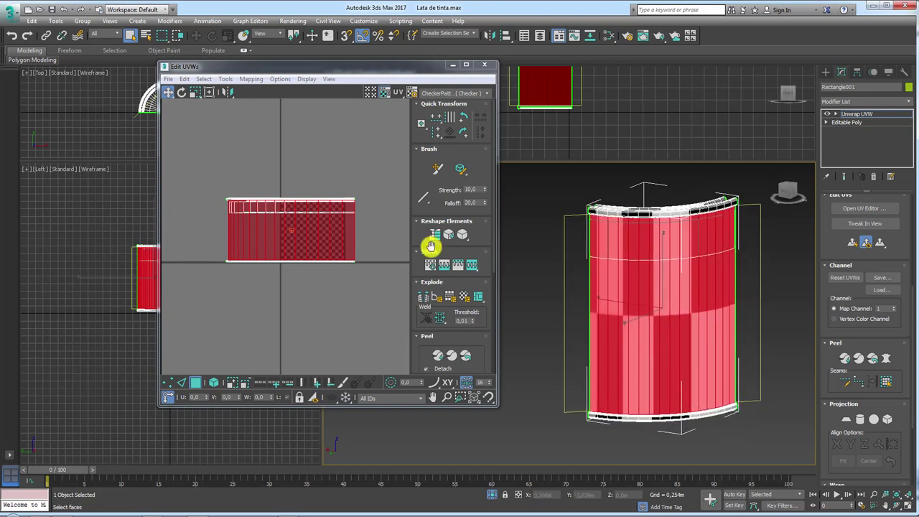
pyautogui.click(226, 79)
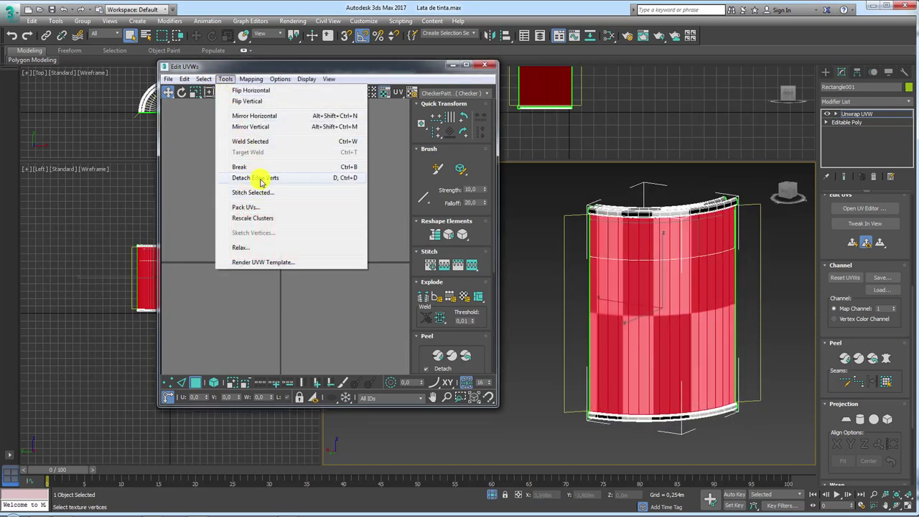
pyautogui.click(260, 178)
pyautogui.moveTo(280, 230)
pyautogui.mouseDown()
pyautogui.moveTo(246, 143)
pyautogui.moveTo(246, 104)
pyautogui.mouseUp()
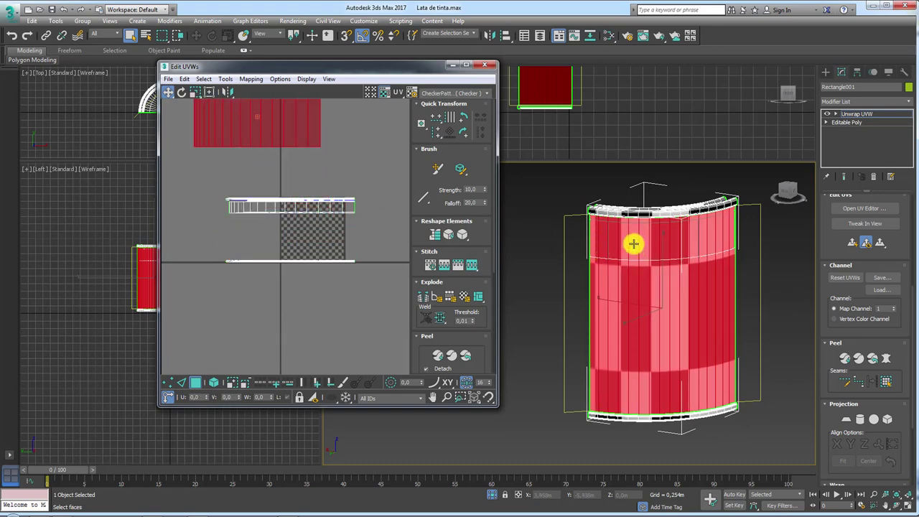
pyautogui.moveTo(679, 240)
pyautogui.keyDown('alt'); pyautogui.mouseDown(button='middle')
pyautogui.moveTo(677, 300)
pyautogui.moveTo(591, 287)
pyautogui.moveTo(723, 263)
pyautogui.mouseUp(button='middle'); pyautogui.keyUp('alt')
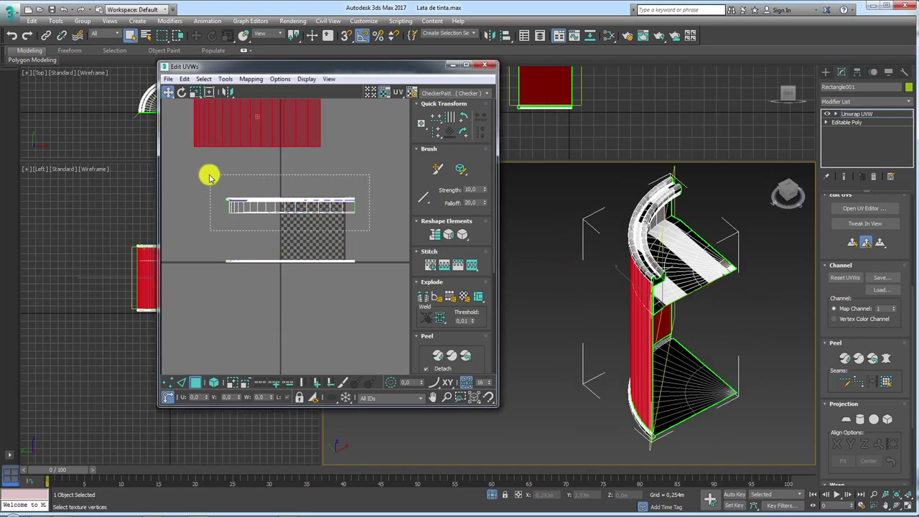
pyautogui.click(352, 210)
pyautogui.moveTo(700, 292)
pyautogui.keyDown('alt'); pyautogui.mouseDown(button='middle')
pyautogui.moveTo(714, 351)
pyautogui.moveTo(648, 249)
pyautogui.moveTo(675, 289)
pyautogui.mouseUp(button='middle'); pyautogui.keyUp('alt')
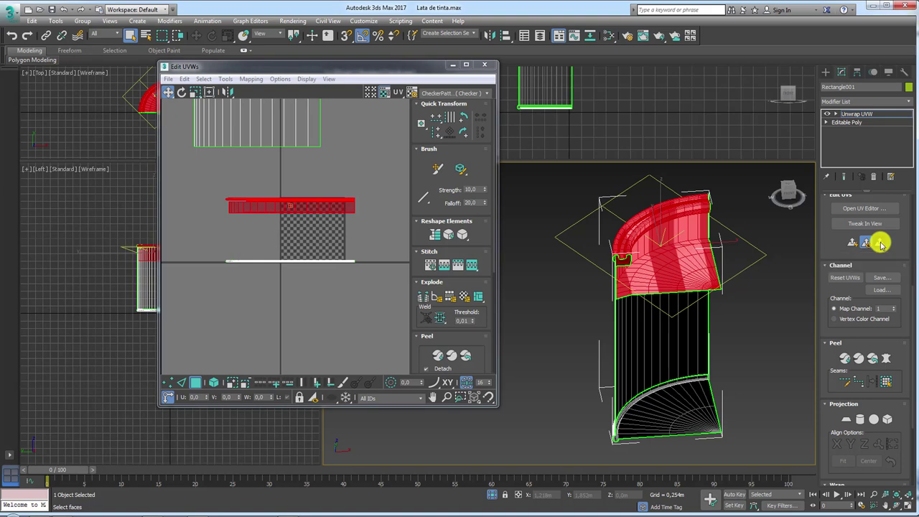
# Step: Select the top cap faces and move their UVs onto the checker area
pyautogui.click(666, 266)
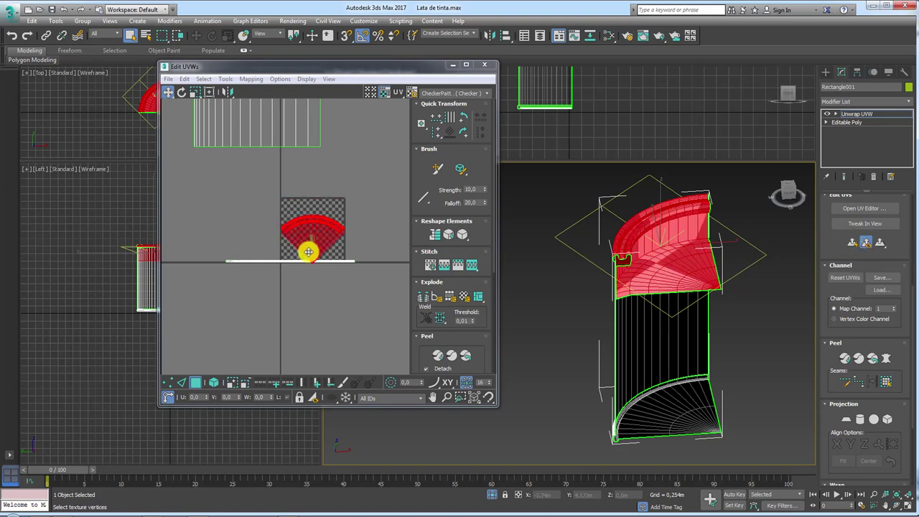
pyautogui.scroll(3, 302, 251)
pyautogui.moveTo(345, 236); pyautogui.dragTo(329, 189)
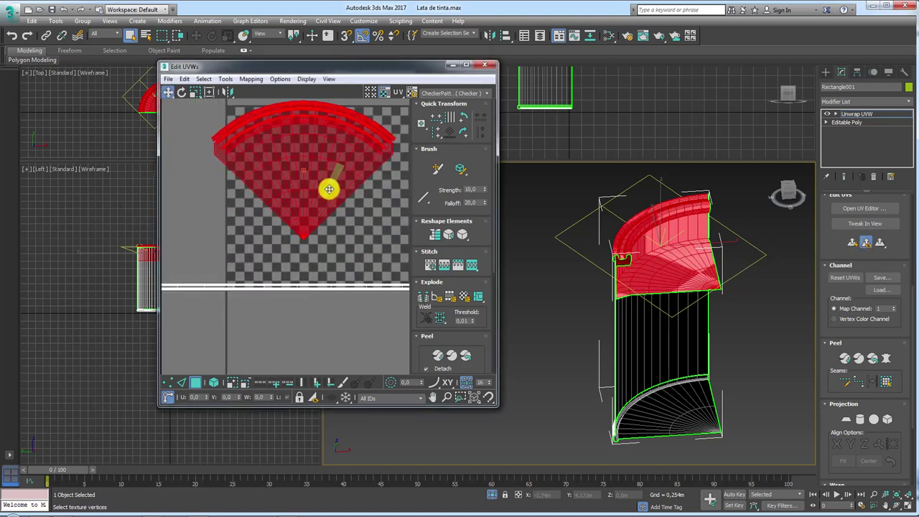
pyautogui.moveTo(313, 195); pyautogui.dragTo(339, 249, button='middle')
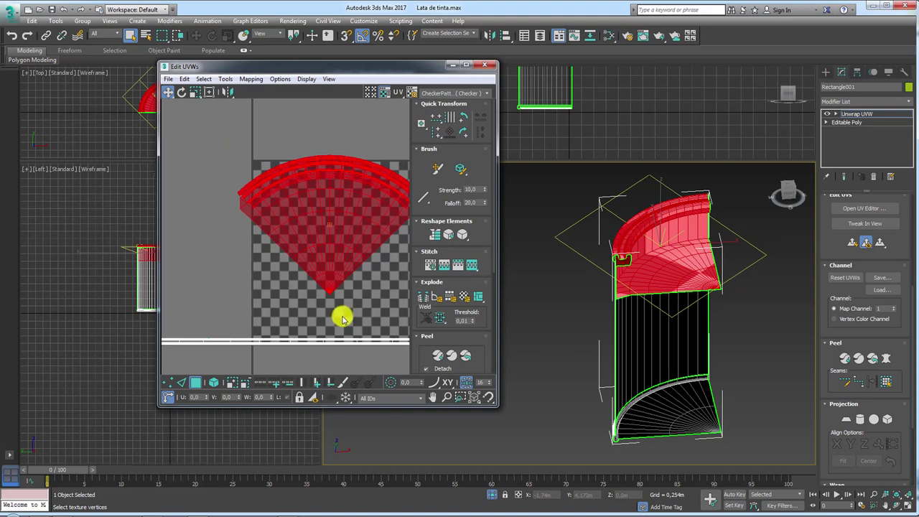
# Step: Detach the fan's small tip face with Detach Edge Verts and move it off to the left
pyautogui.click(319, 294)
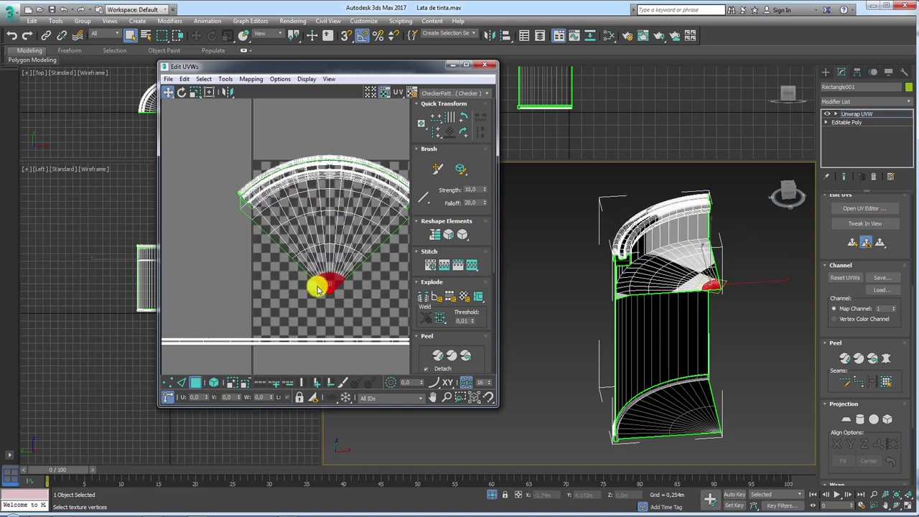
pyautogui.click(226, 79)
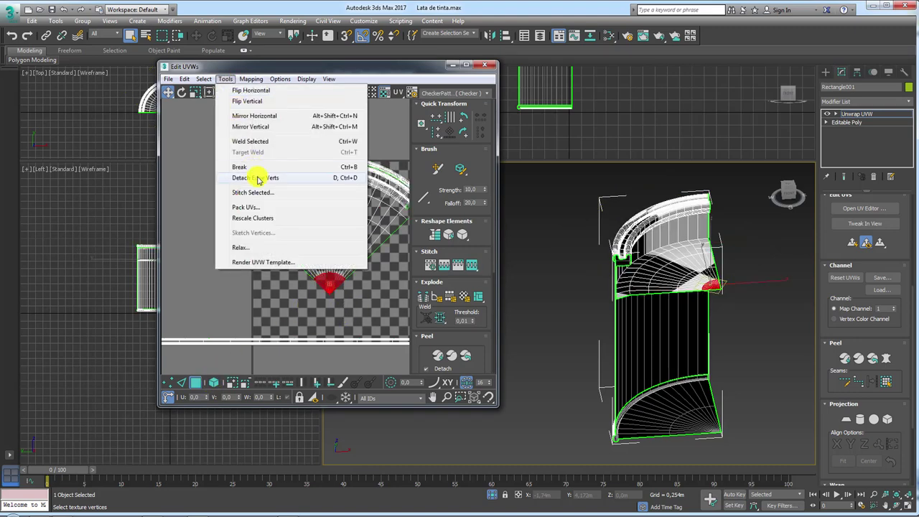
pyautogui.click(259, 179)
pyautogui.moveTo(328, 283); pyautogui.dragTo(193, 277)
pyautogui.scroll(-2, 312, 254)
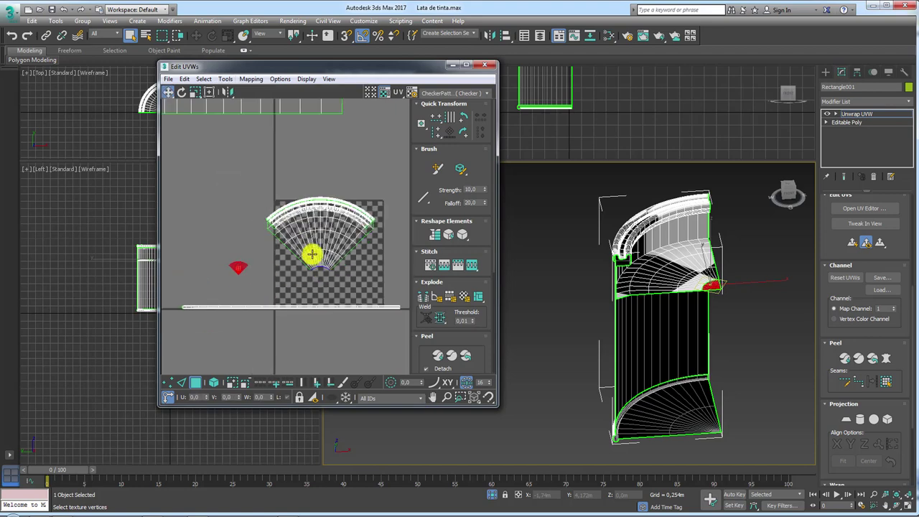
pyautogui.scroll(-1, 312, 254)
pyautogui.hotkey('ctrl', 'i')
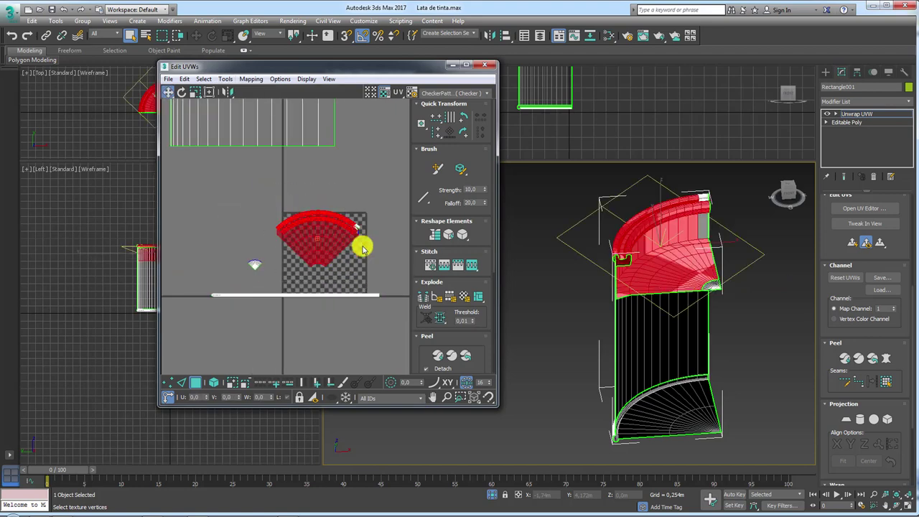
pyautogui.moveTo(644, 290)
pyautogui.keyDown('alt'); pyautogui.mouseDown(button='middle')
pyautogui.moveTo(615, 308)
pyautogui.moveTo(665, 326)
pyautogui.moveTo(704, 281)
pyautogui.moveTo(615, 316)
pyautogui.moveTo(675, 304)
pyautogui.mouseUp(button='middle'); pyautogui.keyUp('alt')
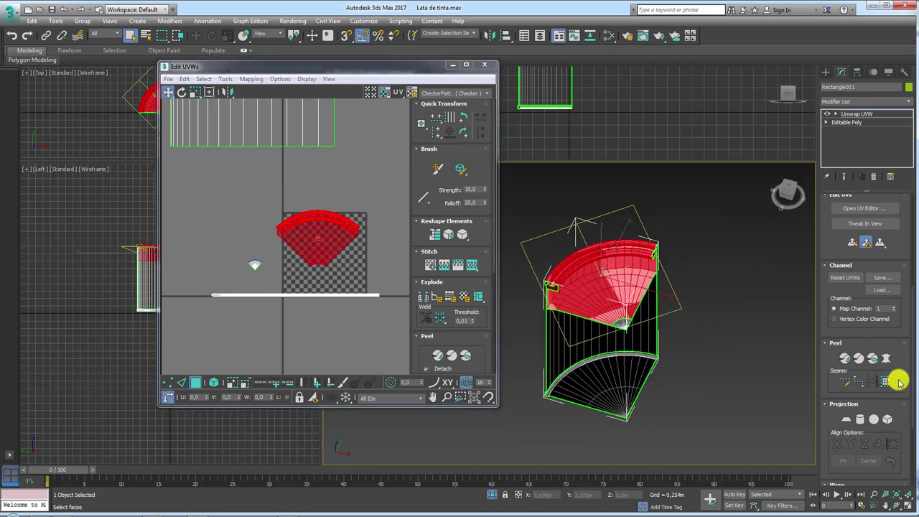
# Step: Pelt map the top cap faces, run Start Pelt and Start Relax, then Commit
pyautogui.click(887, 360)
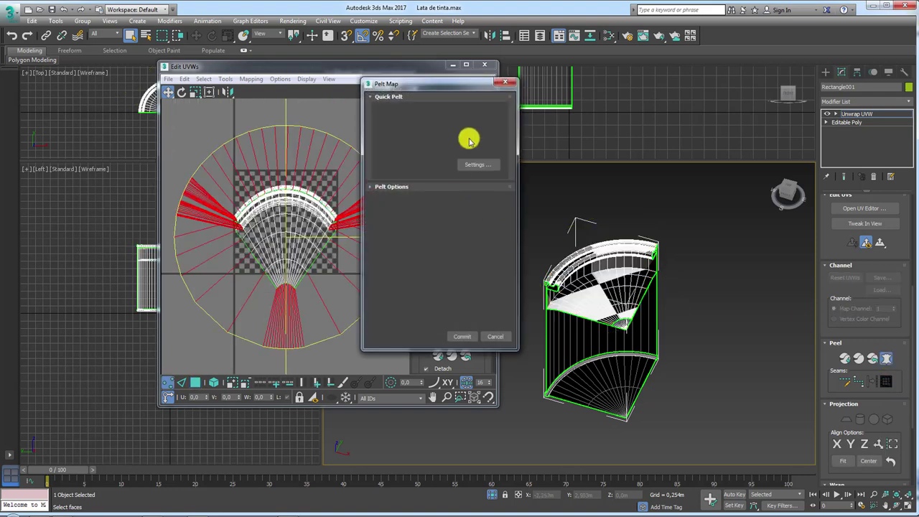
pyautogui.click(418, 118)
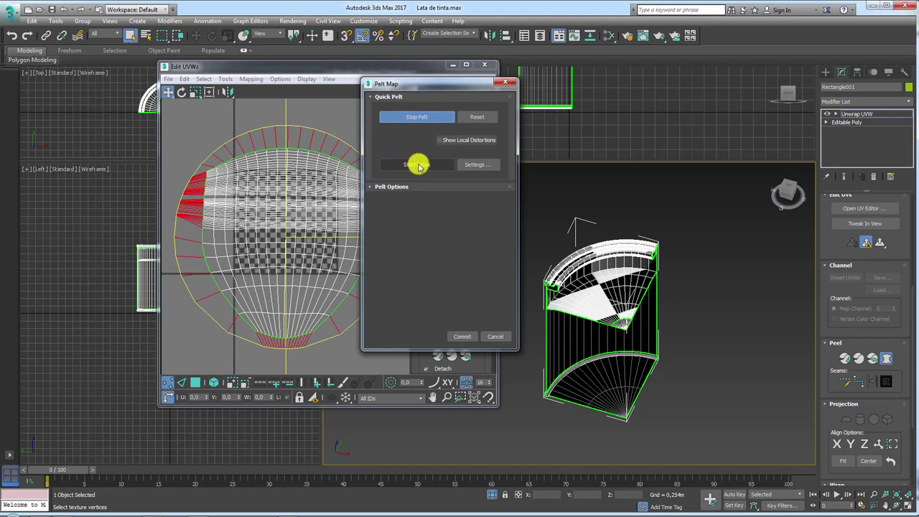
pyautogui.click(419, 165)
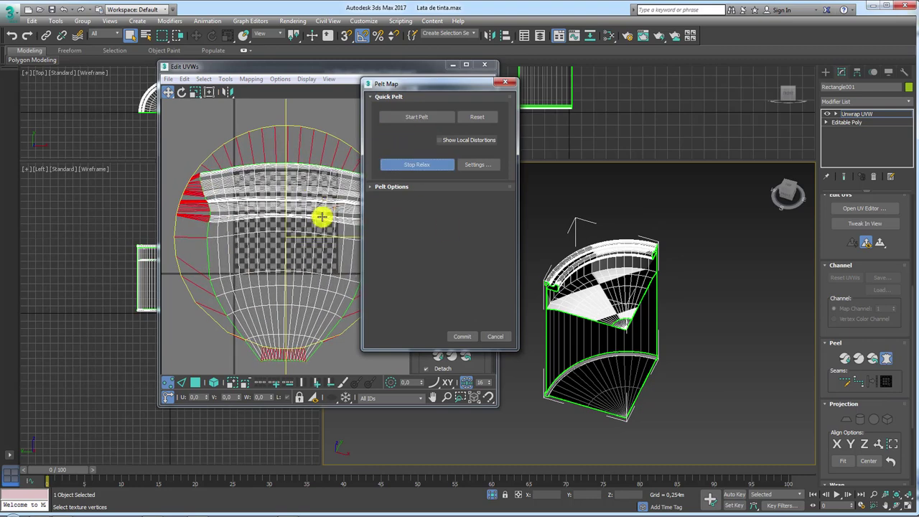
pyautogui.click(463, 336)
pyautogui.moveTo(607, 329)
pyautogui.keyDown('alt'); pyautogui.mouseDown(button='middle')
pyautogui.moveTo(603, 387)
pyautogui.moveTo(608, 316)
pyautogui.moveTo(589, 251)
pyautogui.moveTo(689, 240)
pyautogui.moveTo(726, 273)
pyautogui.moveTo(667, 294)
pyautogui.moveTo(607, 268)
pyautogui.moveTo(622, 230)
pyautogui.moveTo(579, 248)
pyautogui.moveTo(610, 287)
pyautogui.mouseUp(button='middle'); pyautogui.keyUp('alt')
pyautogui.scroll(3, 608, 294)
pyautogui.scroll(2, 608, 301)
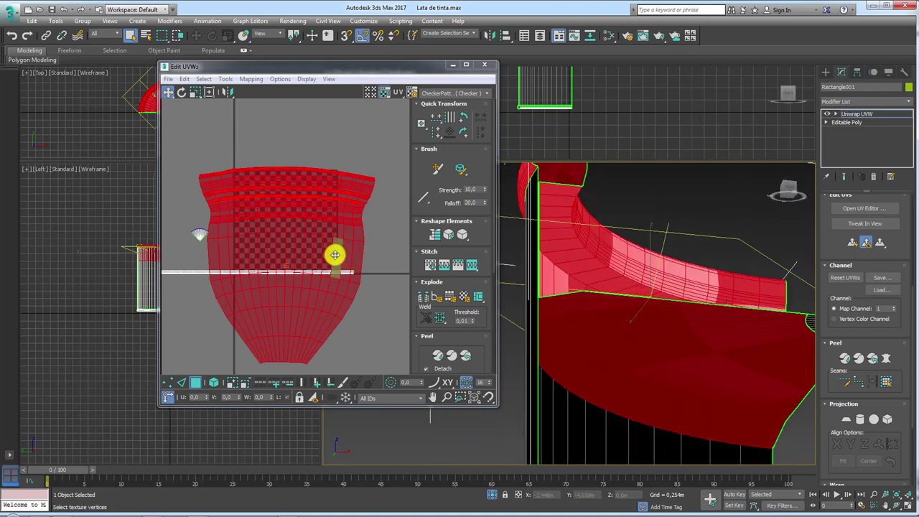
# Step: Rotate the red UV shell about 175° and move it to the top of the layout
pyautogui.scroll(-5, 334, 255)
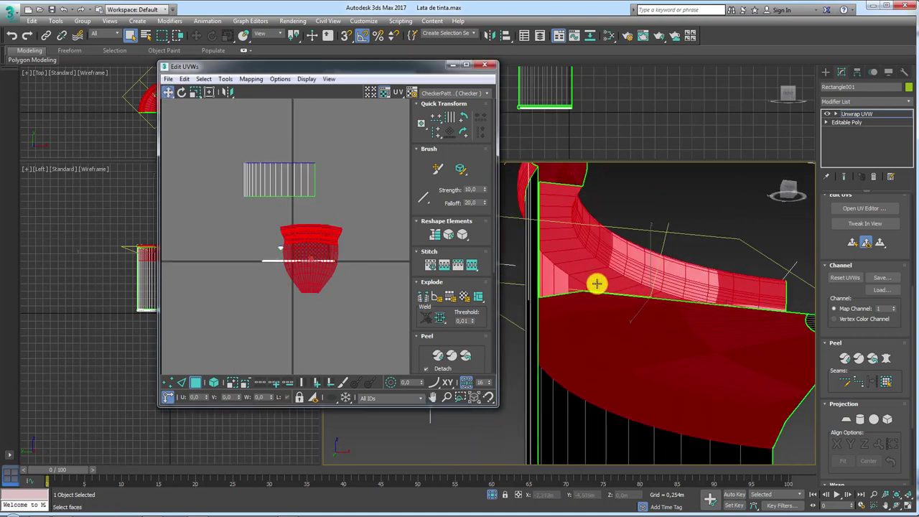
pyautogui.moveTo(595, 281)
pyautogui.keyDown('alt'); pyautogui.mouseDown(button='middle')
pyautogui.moveTo(642, 302)
pyautogui.moveTo(673, 302)
pyautogui.moveTo(641, 275)
pyautogui.mouseUp(button='middle'); pyautogui.keyUp('alt')
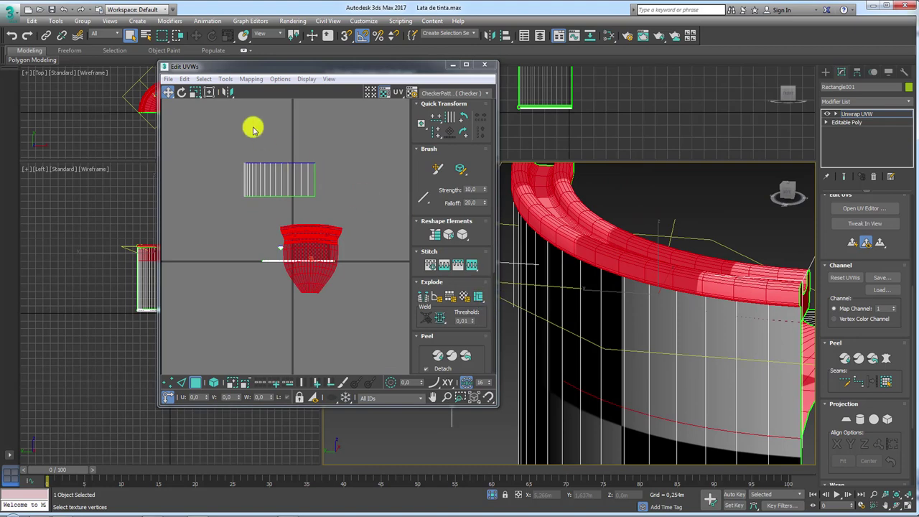
pyautogui.click(168, 92)
pyautogui.moveTo(324, 256)
pyautogui.mouseDown()
pyautogui.moveTo(294, 247)
pyautogui.moveTo(277, 201)
pyautogui.moveTo(298, 282)
pyautogui.mouseUp()
pyautogui.click(182, 92)
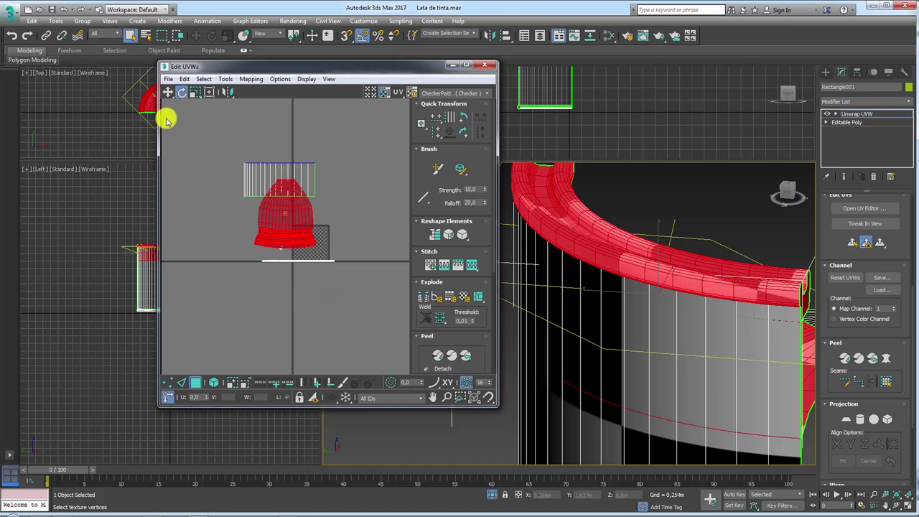
pyautogui.click(168, 92)
pyautogui.moveTo(267, 221)
pyautogui.mouseDown()
pyautogui.moveTo(254, 117)
pyautogui.moveTo(276, 146)
pyautogui.mouseUp()
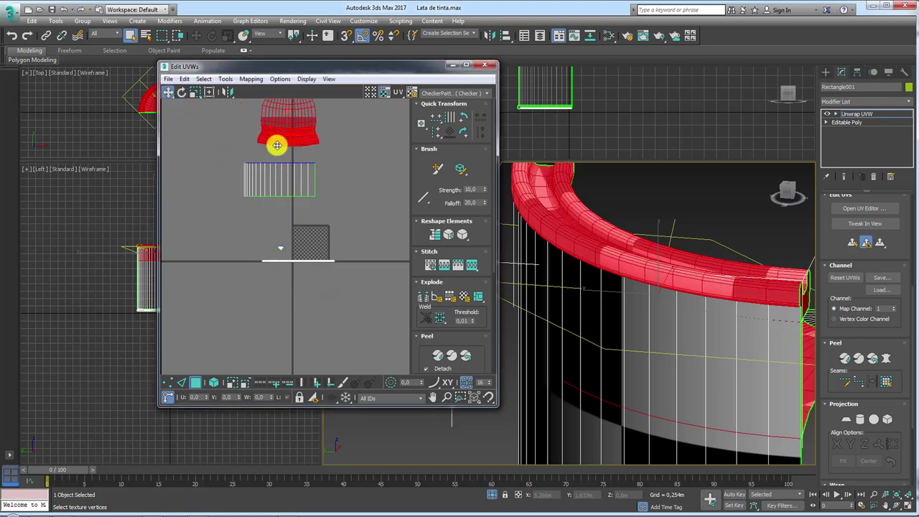
pyautogui.moveTo(277, 146); pyautogui.dragTo(289, 268, button='middle')
pyautogui.scroll(1, 289, 269)
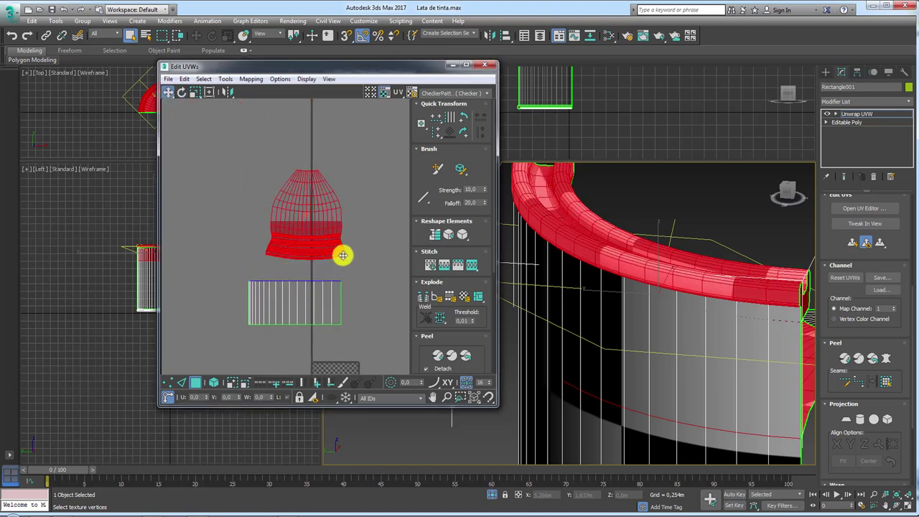
pyautogui.moveTo(324, 255)
pyautogui.mouseDown()
pyautogui.moveTo(325, 283)
pyautogui.moveTo(297, 283)
pyautogui.mouseUp()
pyautogui.moveTo(281, 255)
pyautogui.mouseDown()
pyautogui.moveTo(279, 281)
pyautogui.moveTo(256, 273)
pyautogui.mouseUp()
pyautogui.press('Escape')
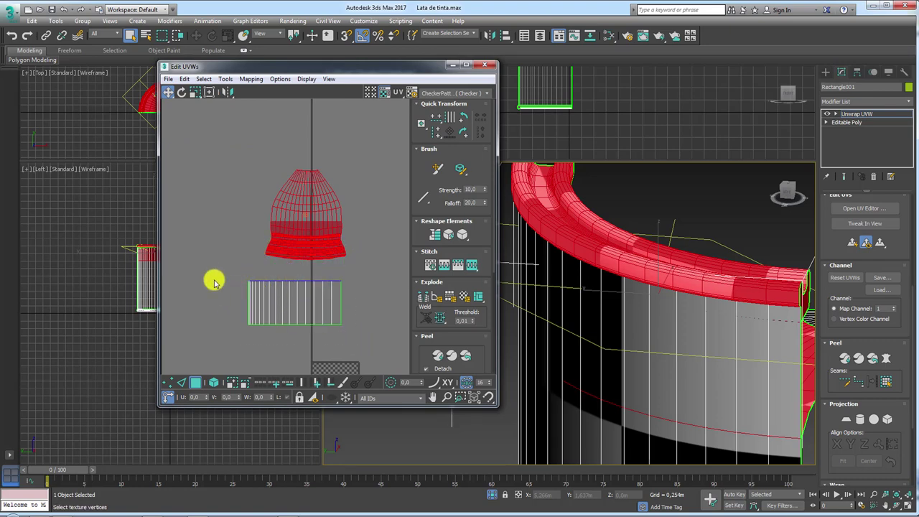
# Step: Select all faces of the rectangular shell and start a Pelt Map on them
pyautogui.click(277, 283)
pyautogui.moveTo(277, 283); pyautogui.dragTo(318, 229, button='middle')
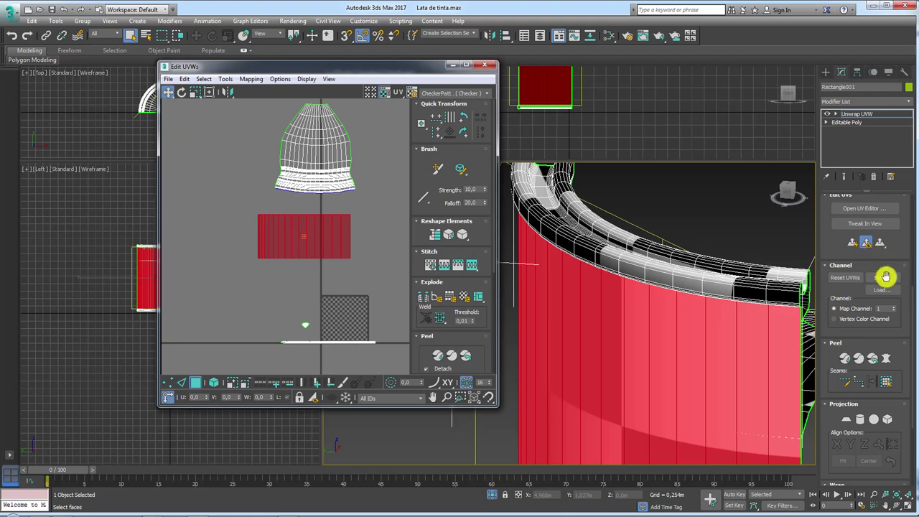
pyautogui.click(885, 357)
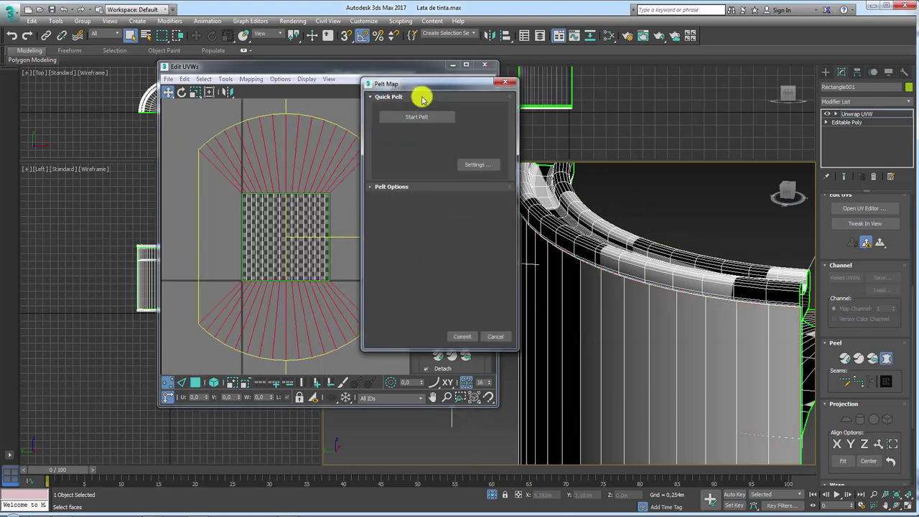
# Step: Relax and commit the wall strip's pelt, then move its shell up-left beneath the dome shell
pyautogui.click(419, 118)
pyautogui.click(417, 165)
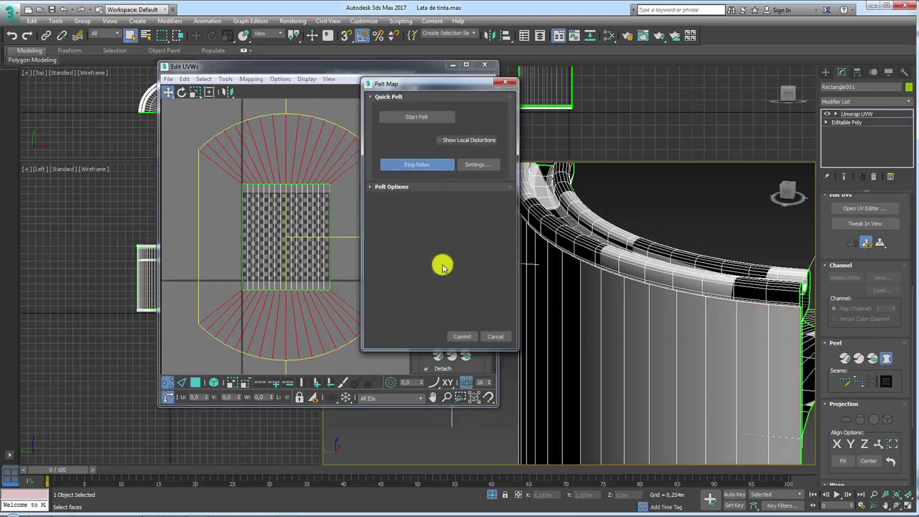
pyautogui.click(463, 341)
pyautogui.scroll(-3, 304, 222)
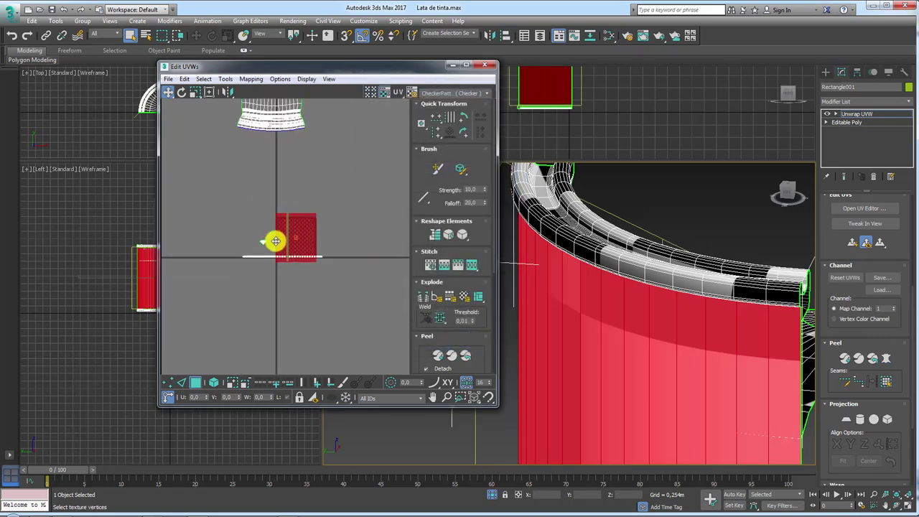
pyautogui.scroll(-2, 283, 238)
pyautogui.moveTo(293, 238)
pyautogui.mouseDown()
pyautogui.moveTo(263, 164)
pyautogui.moveTo(271, 160)
pyautogui.moveTo(269, 180)
pyautogui.mouseUp()
# Step: Zoom into the UV layout and select an edge on the dome shell
pyautogui.scroll(5, 289, 150)
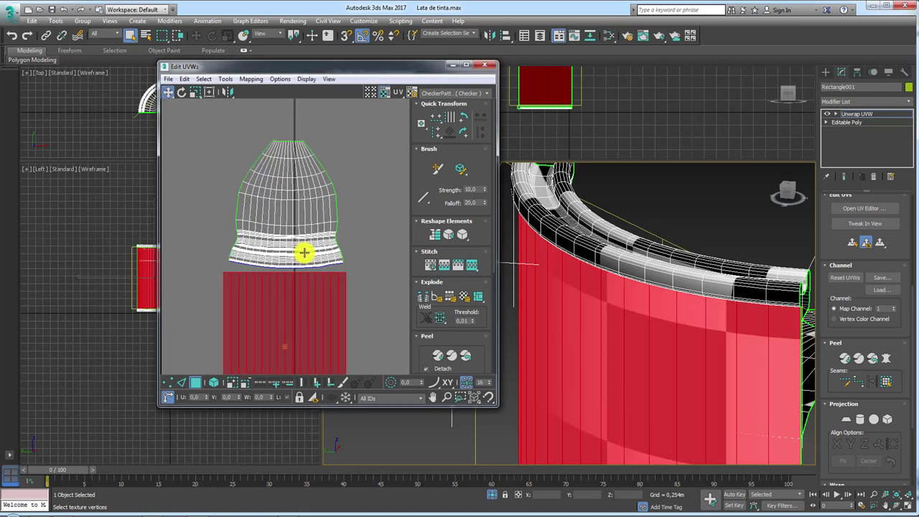
pyautogui.scroll(3, 309, 266)
pyautogui.scroll(3, 297, 261)
pyautogui.click(298, 261)
pyautogui.scroll(3, 279, 248)
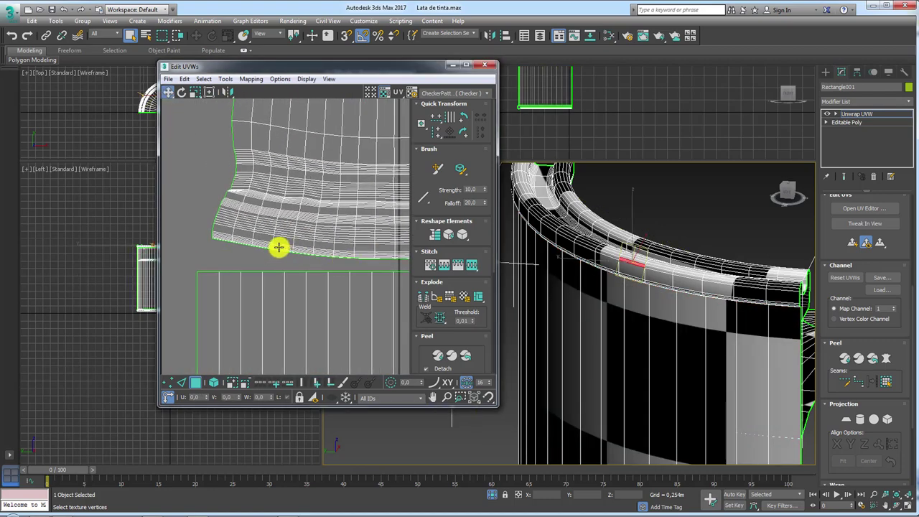
pyautogui.scroll(3, 219, 242)
pyautogui.scroll(2, 192, 246)
pyautogui.scroll(2, 248, 249)
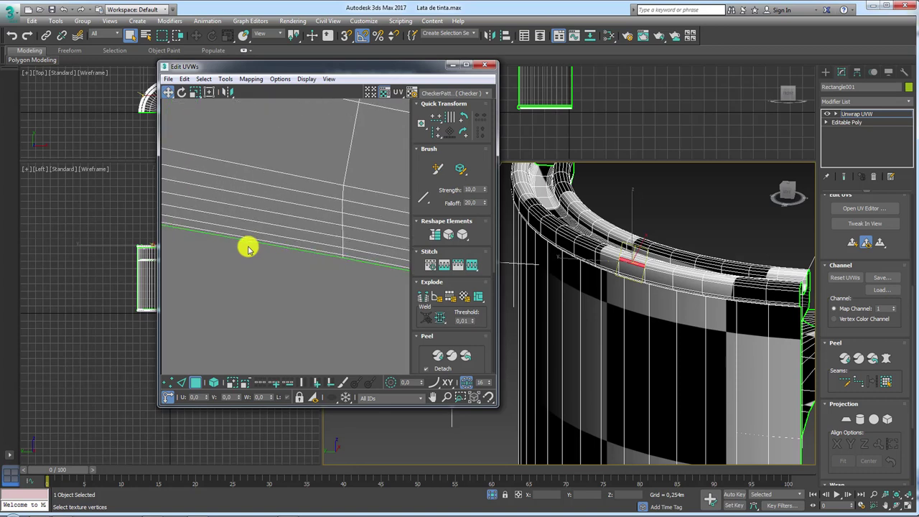
pyautogui.scroll(-3, 281, 257)
# Step: In vertex mode, drag the dome shell's corner vertex down-left to align its bottom border
pyautogui.click(168, 382)
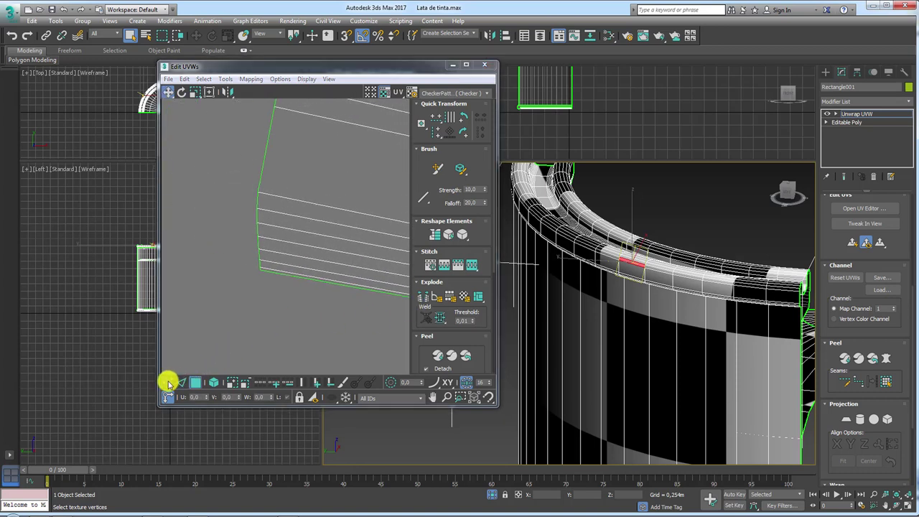
pyautogui.scroll(1, 262, 288)
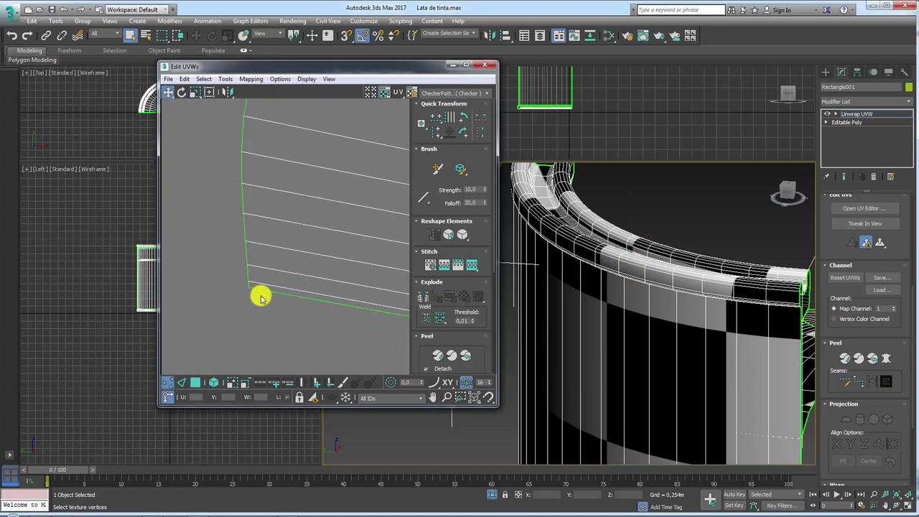
pyautogui.scroll(1, 248, 291)
pyautogui.click(245, 288)
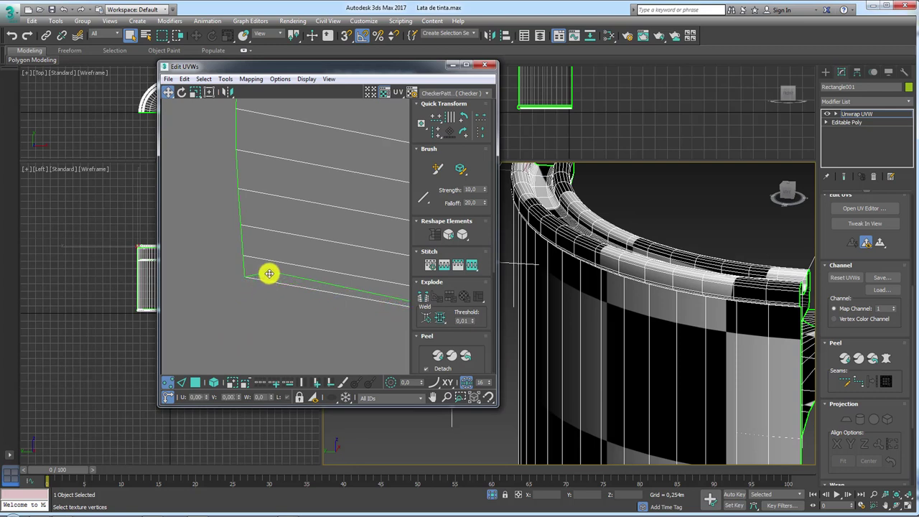
pyautogui.moveTo(335, 316); pyautogui.dragTo(321, 272, button='middle')
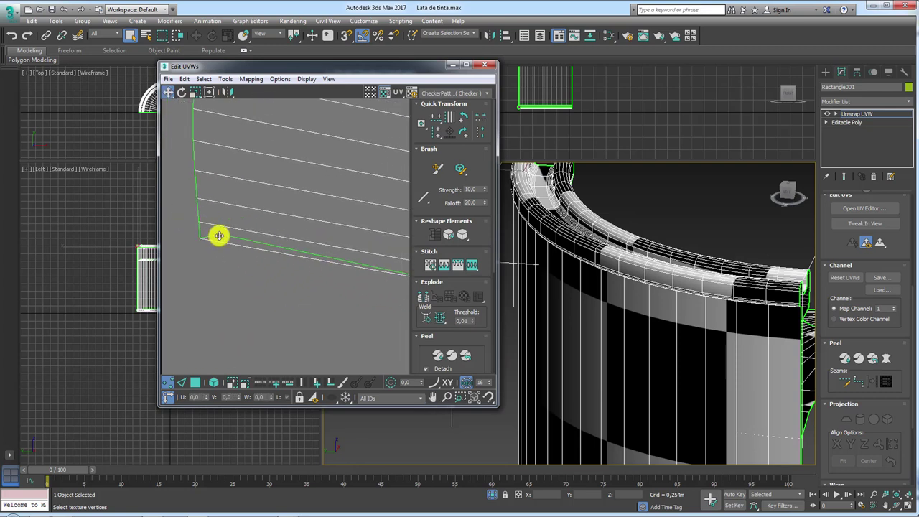
pyautogui.moveTo(219, 235); pyautogui.dragTo(203, 248)
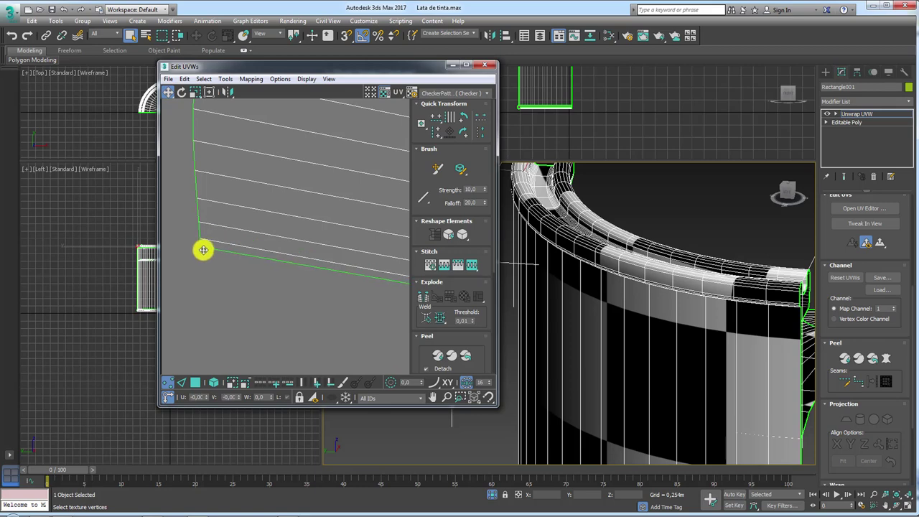
# Step: Return to edge selection mode and centre the cap in the UV view
pyautogui.scroll(-2, 314, 277)
pyautogui.scroll(-2, 381, 312)
pyautogui.scroll(-2, 292, 160)
pyautogui.scroll(-2, 326, 226)
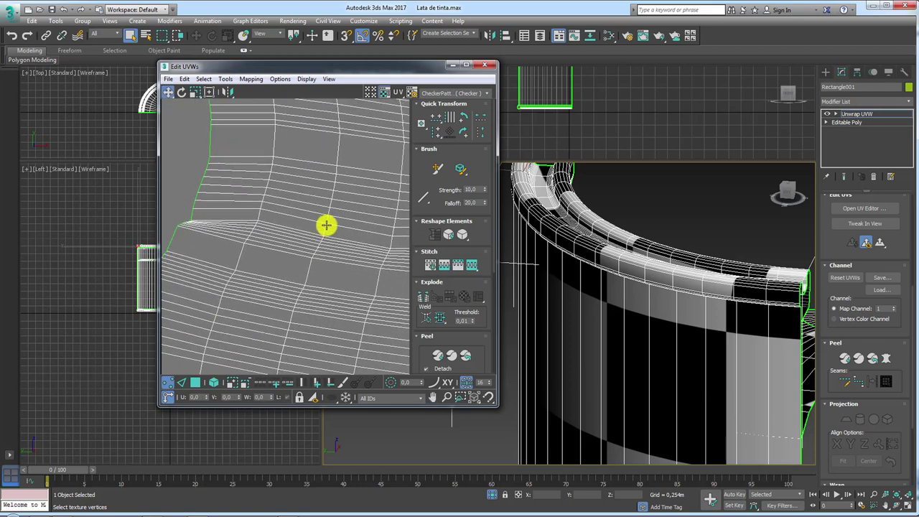
pyautogui.scroll(1, 232, 232)
pyautogui.scroll(2, 240, 246)
pyautogui.scroll(2, 238, 242)
pyautogui.scroll(2, 220, 243)
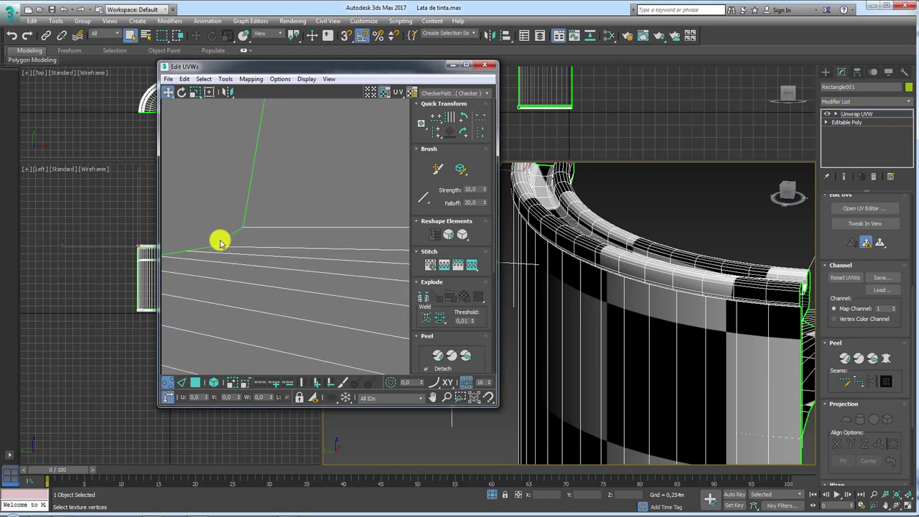
pyautogui.scroll(-2, 298, 237)
pyautogui.scroll(-2, 369, 254)
pyautogui.scroll(-2, 236, 238)
pyautogui.scroll(-1, 255, 286)
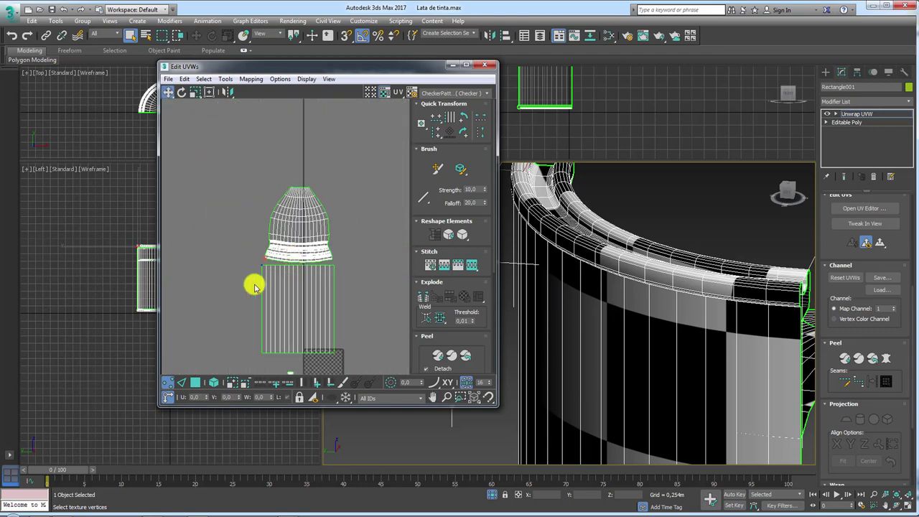
pyautogui.moveTo(302, 281); pyautogui.dragTo(317, 251, button='middle')
pyautogui.click(183, 381)
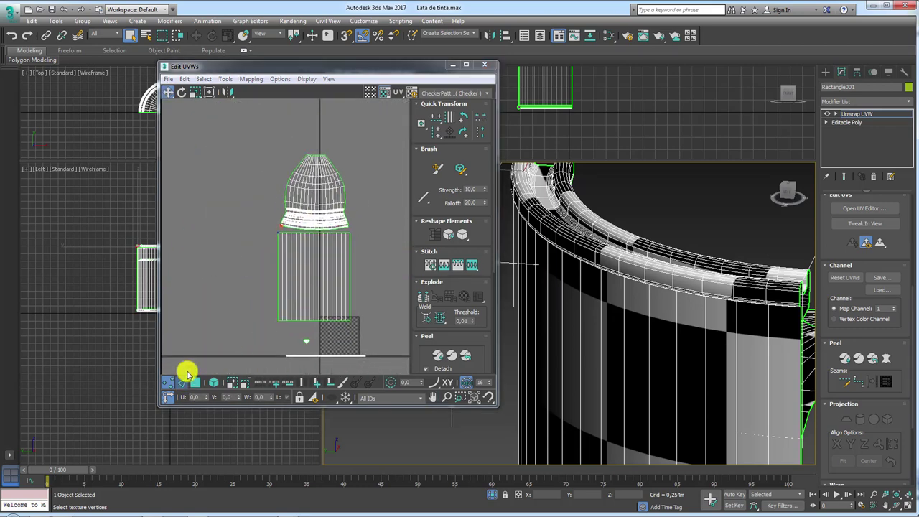
pyautogui.scroll(3, 280, 234)
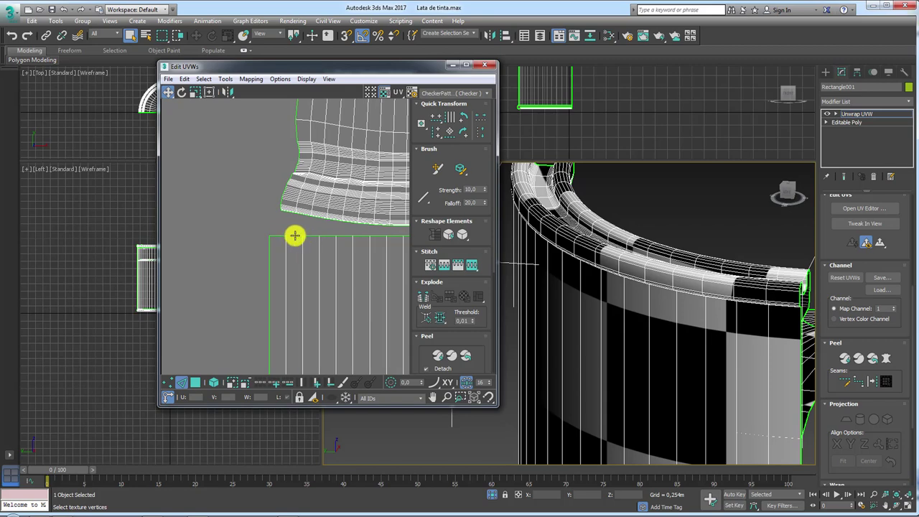
pyautogui.moveTo(366, 236); pyautogui.dragTo(240, 234, button='middle')
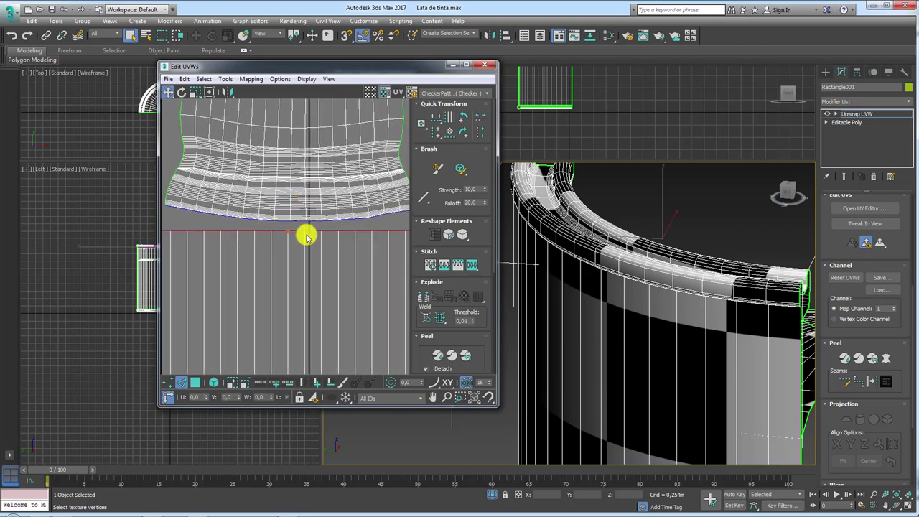
# Step: Stitch the selected seam edges with Stitch Selected at Bias 0, then switch to element selection
pyautogui.click(226, 79)
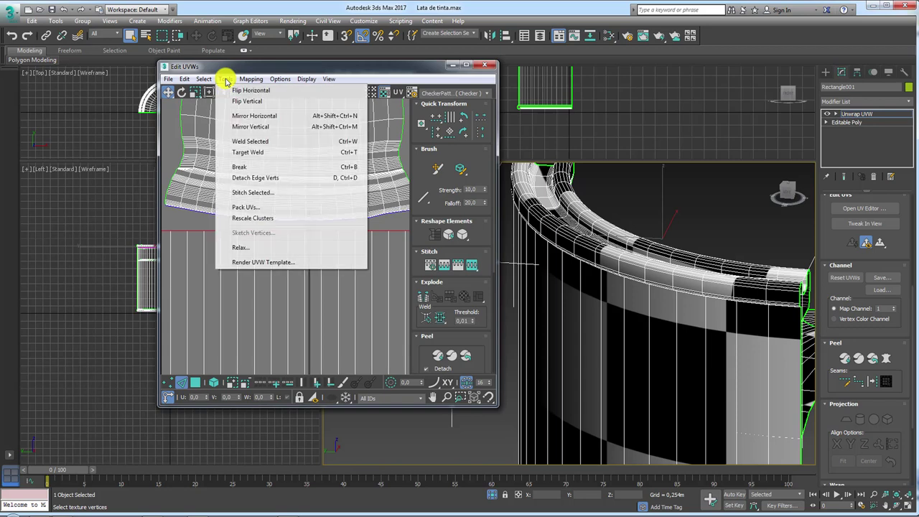
pyautogui.click(262, 192)
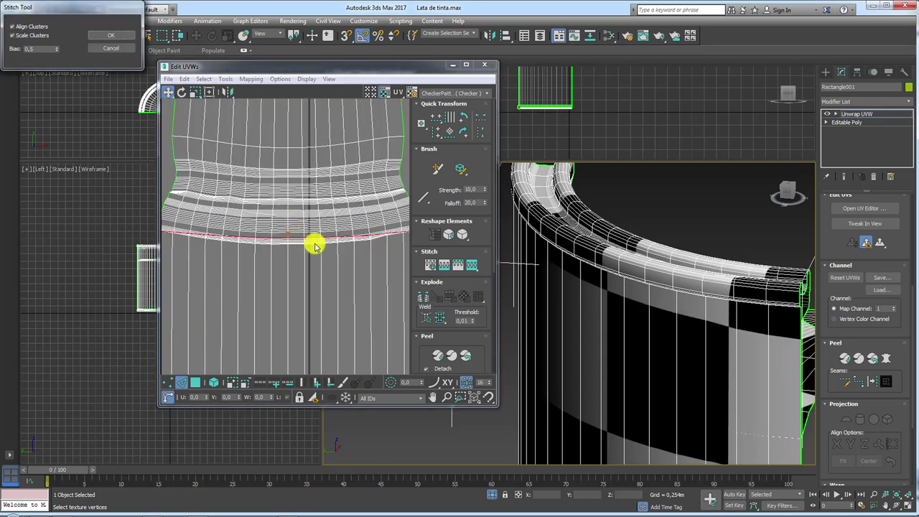
pyautogui.moveTo(24, 49); pyautogui.dragTo(51, 49)
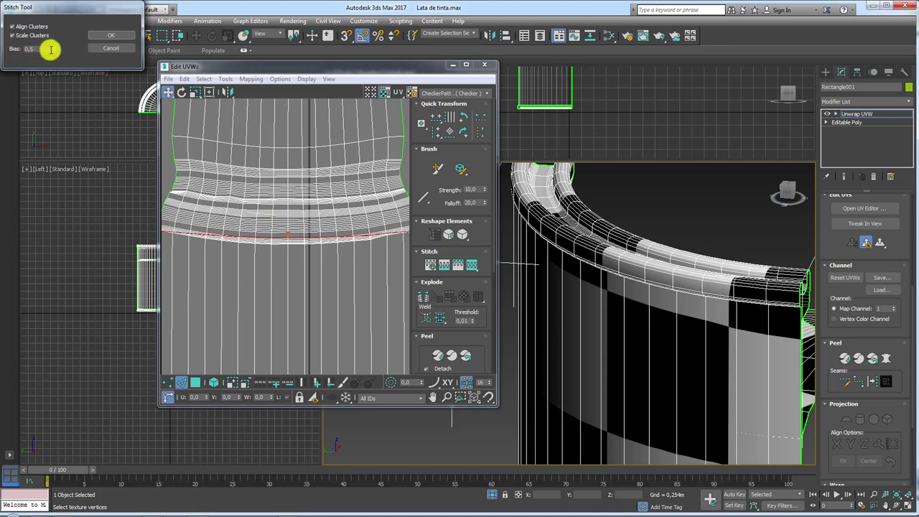
pyautogui.write('0')
pyautogui.press('Return')
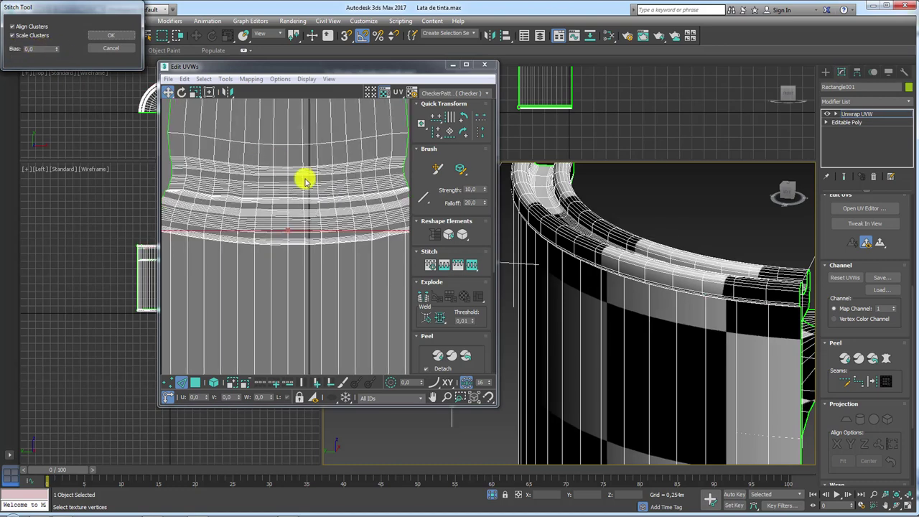
pyautogui.click(113, 35)
pyautogui.scroll(-5, 314, 188)
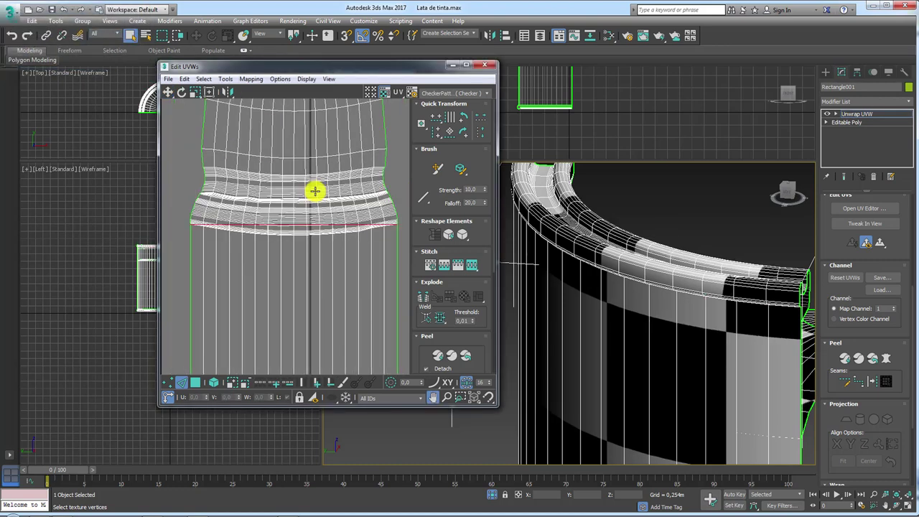
pyautogui.scroll(-3, 319, 256)
pyautogui.click(214, 382)
# Step: Select the stitched element, then select just the rim strip's UV faces in face mode
pyautogui.click(301, 218)
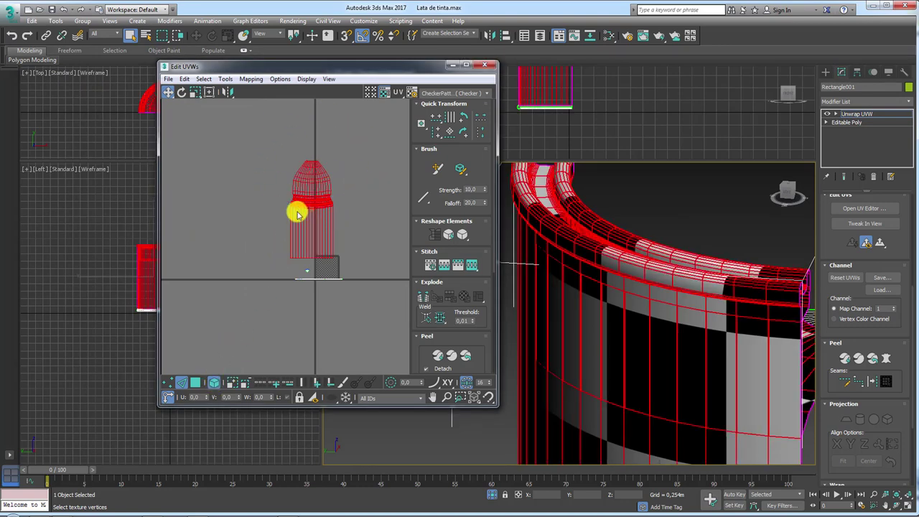
pyautogui.press('z')
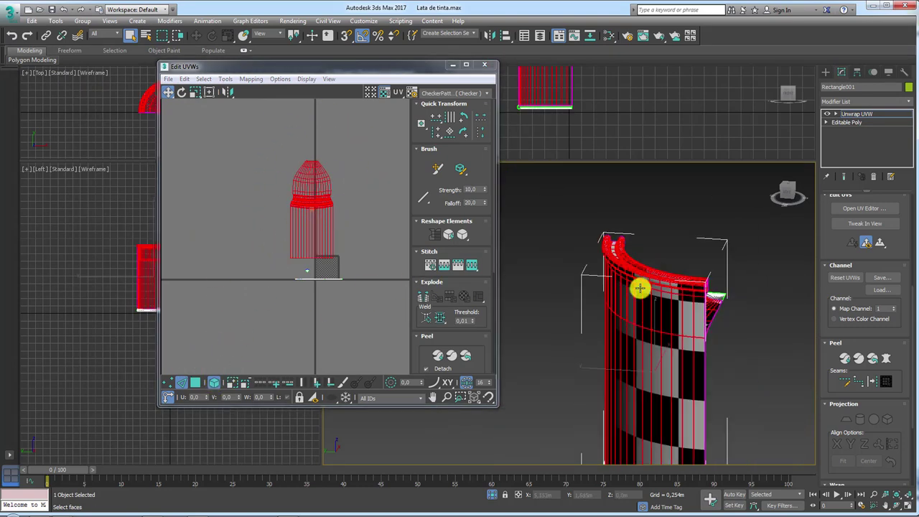
pyautogui.moveTo(640, 288)
pyautogui.keyDown('alt'); pyautogui.mouseDown(button='middle')
pyautogui.moveTo(667, 355)
pyautogui.moveTo(585, 328)
pyautogui.mouseUp(button='middle'); pyautogui.keyUp('alt')
pyautogui.scroll(4, 304, 212)
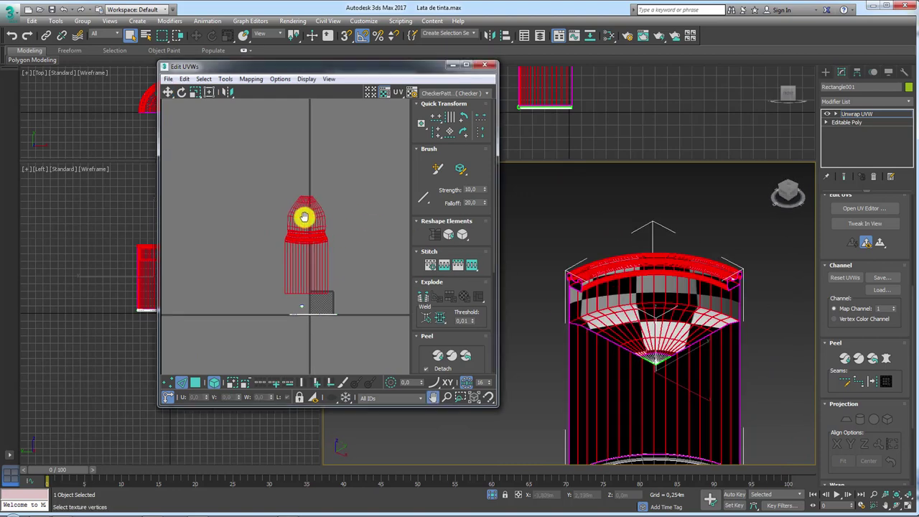
pyautogui.click(196, 383)
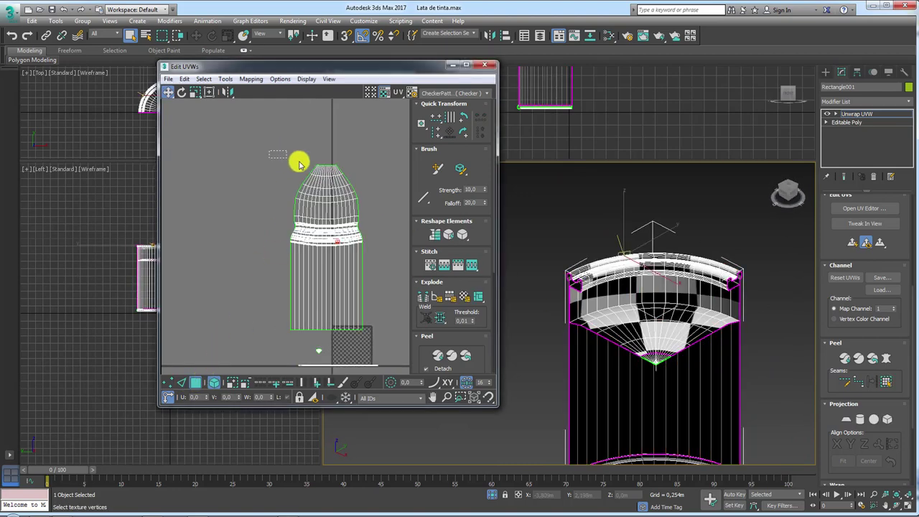
pyautogui.moveTo(299, 158); pyautogui.dragTo(369, 171)
pyautogui.moveTo(346, 169); pyautogui.dragTo(250, 156, button='middle')
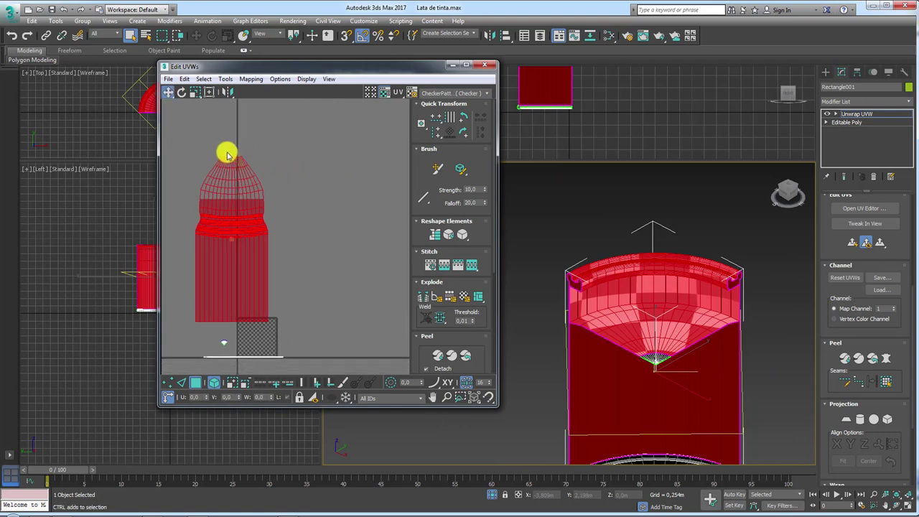
pyautogui.moveTo(197, 152)
pyautogui.mouseDown()
pyautogui.moveTo(267, 153)
pyautogui.moveTo(266, 332)
pyautogui.moveTo(189, 328)
pyautogui.moveTo(197, 147)
pyautogui.mouseUp()
pyautogui.moveTo(207, 186); pyautogui.dragTo(271, 175, button='middle')
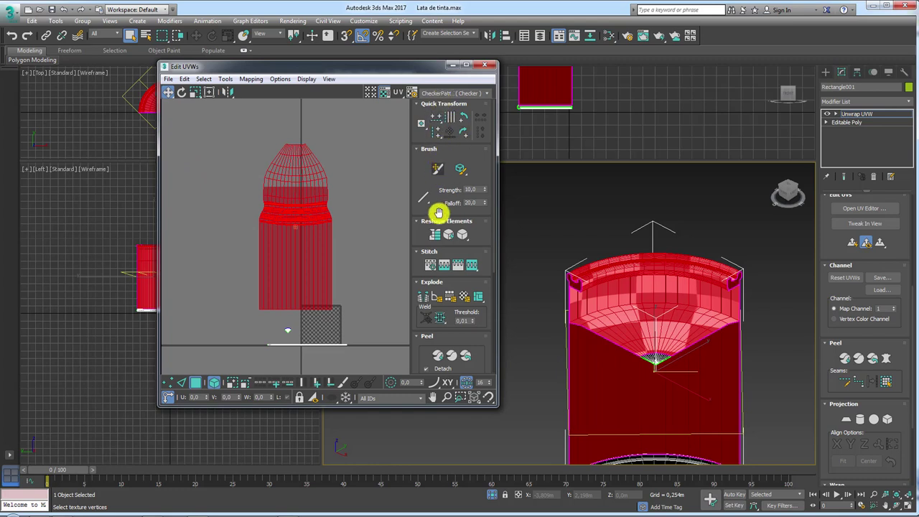
pyautogui.moveTo(339, 229); pyautogui.dragTo(327, 183, button='middle')
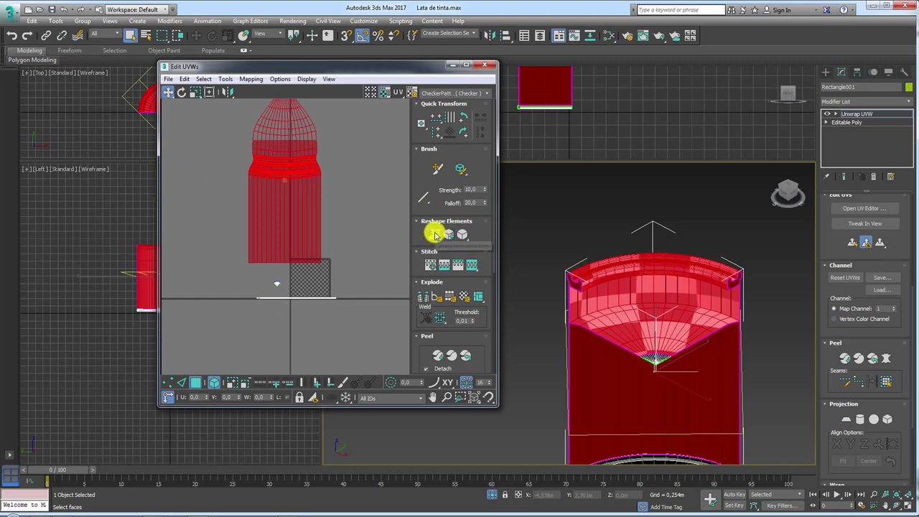
# Step: Straighten the selected rim faces into a rectangular grid, then switch to vertex mode
pyautogui.click(435, 235)
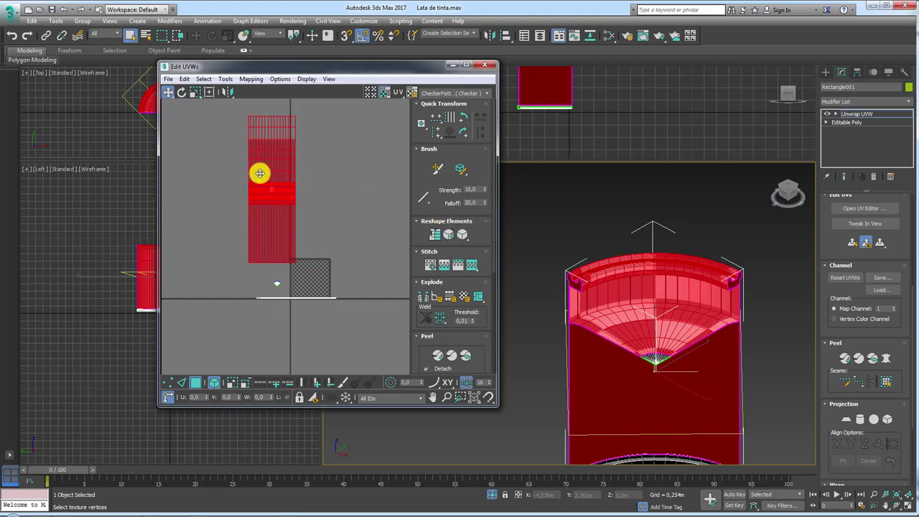
pyautogui.press('1')
pyautogui.scroll(3, 247, 194)
pyautogui.scroll(4, 277, 191)
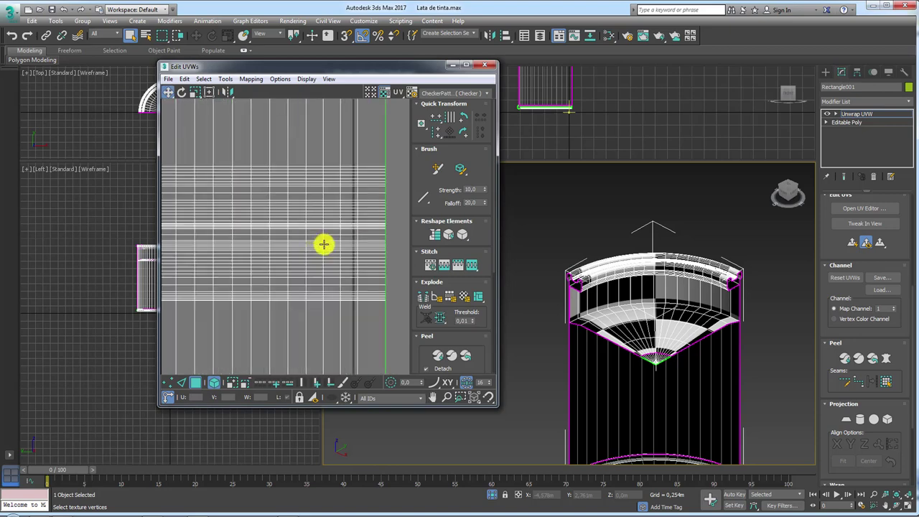
pyautogui.scroll(3, 324, 244)
pyautogui.scroll(2, 378, 259)
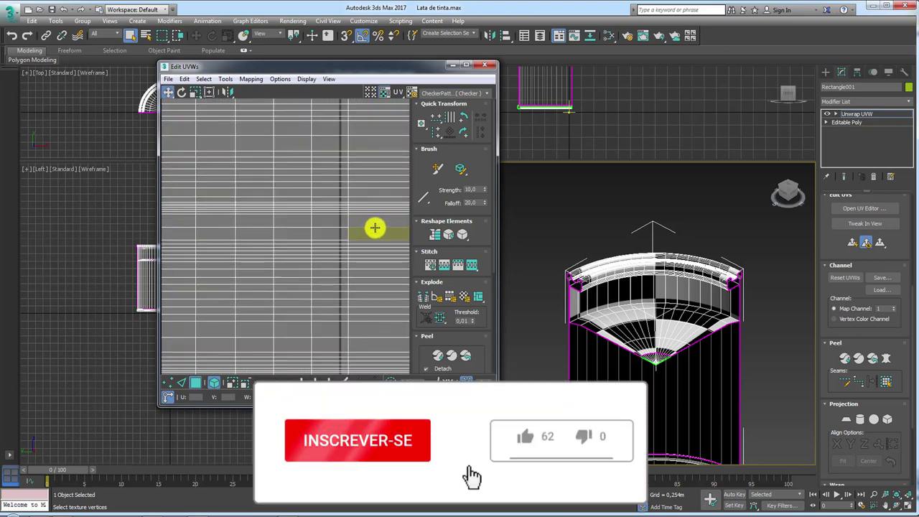
pyautogui.scroll(-2, 374, 228)
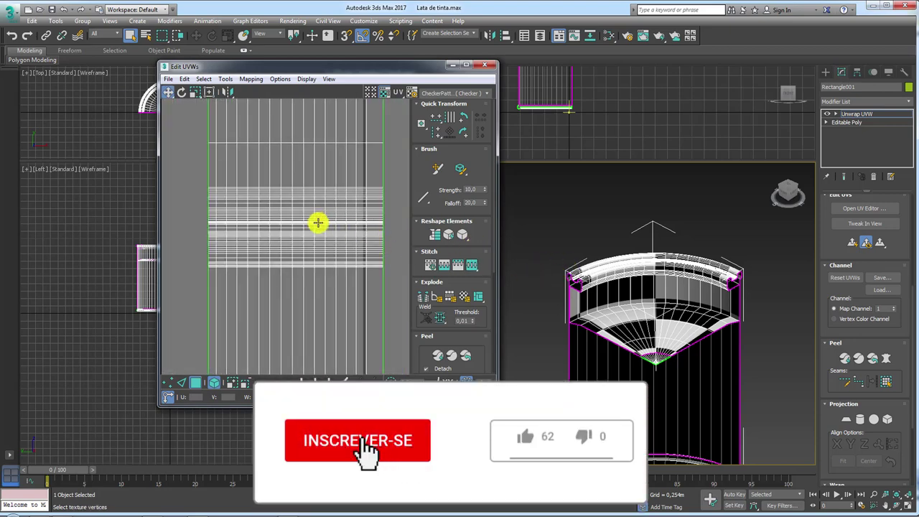
pyautogui.scroll(-3, 318, 220)
pyautogui.scroll(-3, 290, 283)
pyautogui.moveTo(641, 302)
pyautogui.keyDown('alt'); pyautogui.mouseDown(button='middle')
pyautogui.moveTo(708, 338)
pyautogui.moveTo(745, 318)
pyautogui.moveTo(632, 248)
pyautogui.mouseUp(button='middle'); pyautogui.keyUp('alt')
# Step: Convert the quarter-can piece to an Editable Poly
pyautogui.rightClick(632, 249)
pyautogui.moveTo(649, 360)
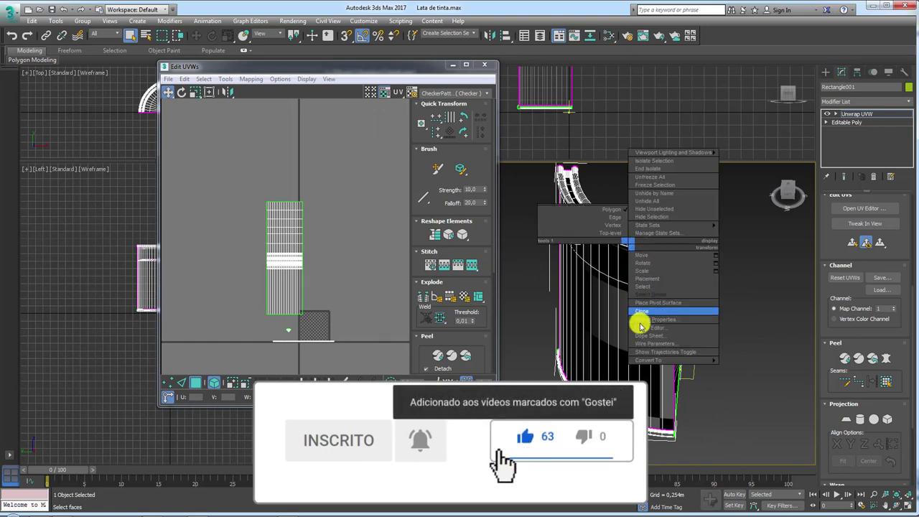
pyautogui.click(744, 368)
pyautogui.keyDown('alt'); pyautogui.moveTo(749, 369); pyautogui.dragTo(652, 309, button='middle'); pyautogui.keyUp('alt')
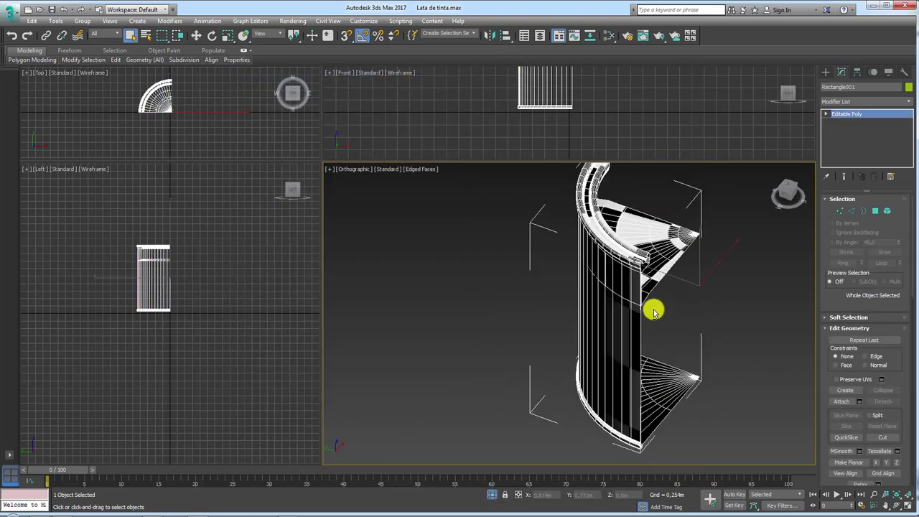
pyautogui.scroll(-3, 632, 318)
pyautogui.moveTo(610, 328)
pyautogui.keyDown('alt'); pyautogui.mouseDown(button='middle')
pyautogui.moveTo(617, 369)
pyautogui.moveTo(551, 314)
pyautogui.mouseUp(button='middle'); pyautogui.keyUp('alt')
# Step: With Angle Snap on, Shift-rotate the piece 90° to make three rotated copies
pyautogui.press('e')
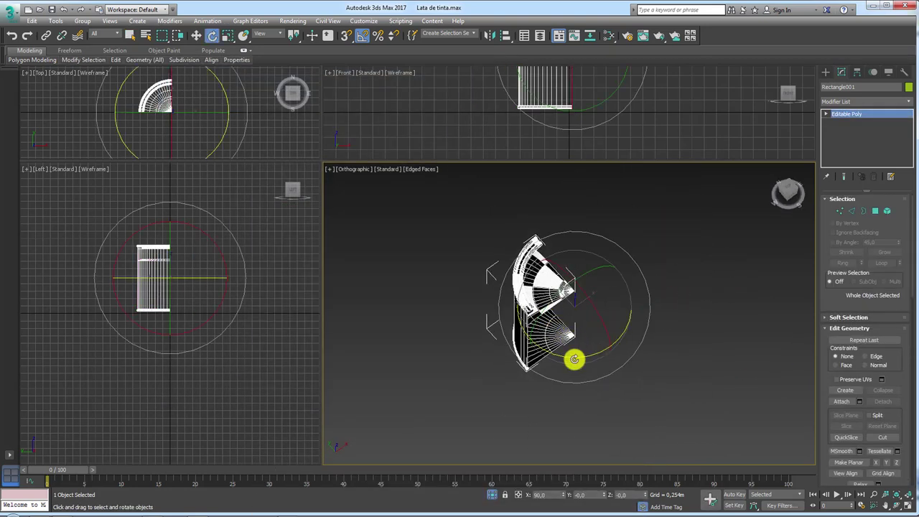
pyautogui.moveTo(574, 359); pyautogui.dragTo(539, 359, button='middle')
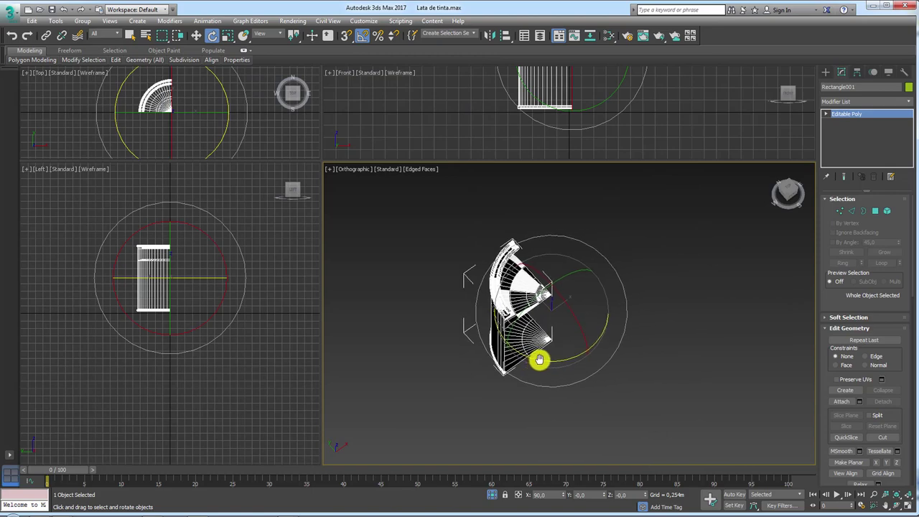
pyautogui.click(362, 36)
pyautogui.keyDown('shift'); pyautogui.moveTo(546, 360); pyautogui.dragTo(589, 377); pyautogui.keyUp('shift')
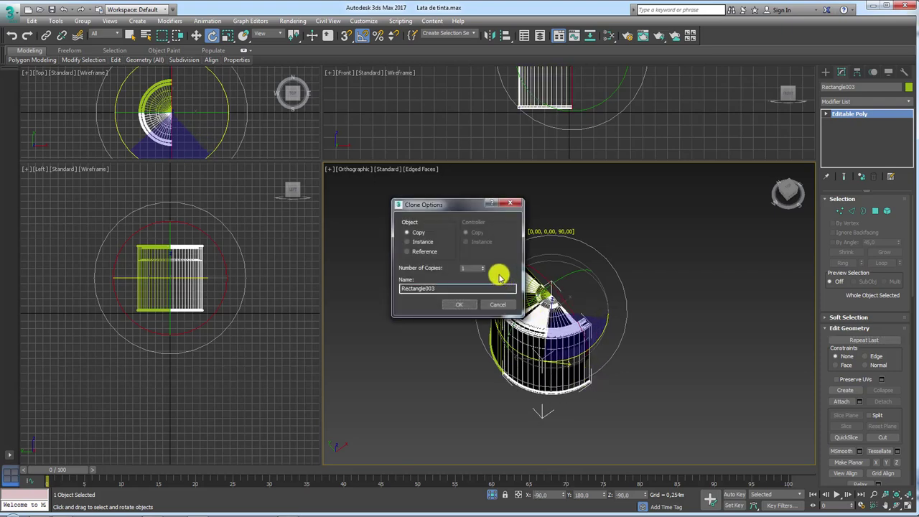
pyautogui.click(459, 304)
pyautogui.keyDown('alt'); pyautogui.moveTo(601, 366); pyautogui.dragTo(615, 353, button='middle'); pyautogui.keyUp('alt')
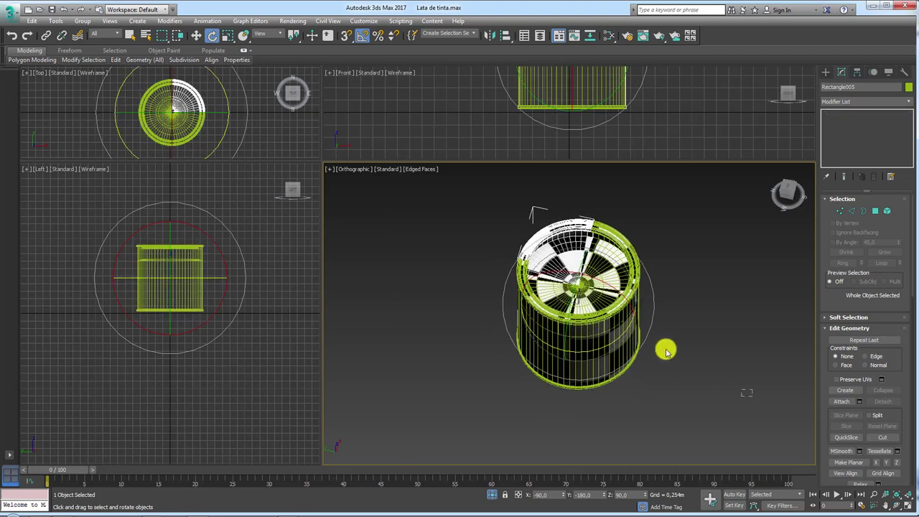
# Step: Attach the three copies to one base piece to form a single can object
pyautogui.click(549, 315)
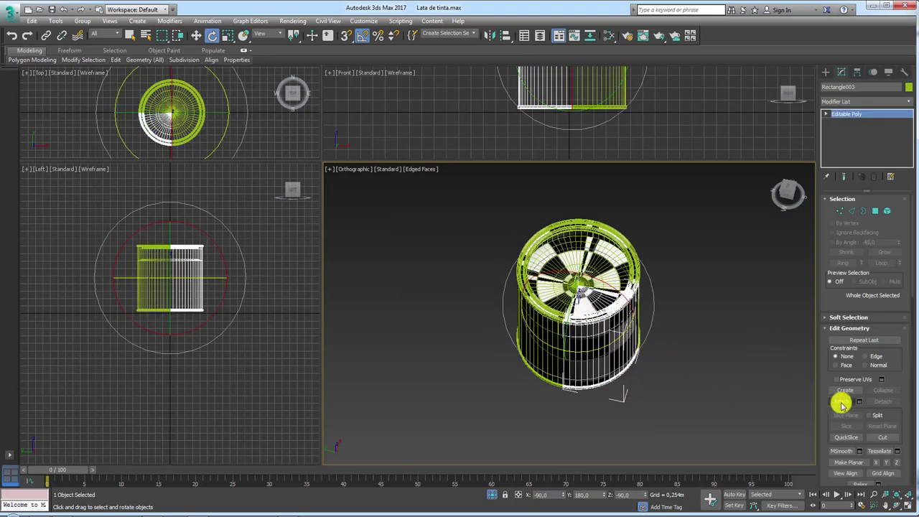
pyautogui.click(841, 402)
pyautogui.click(619, 286)
pyautogui.click(564, 255)
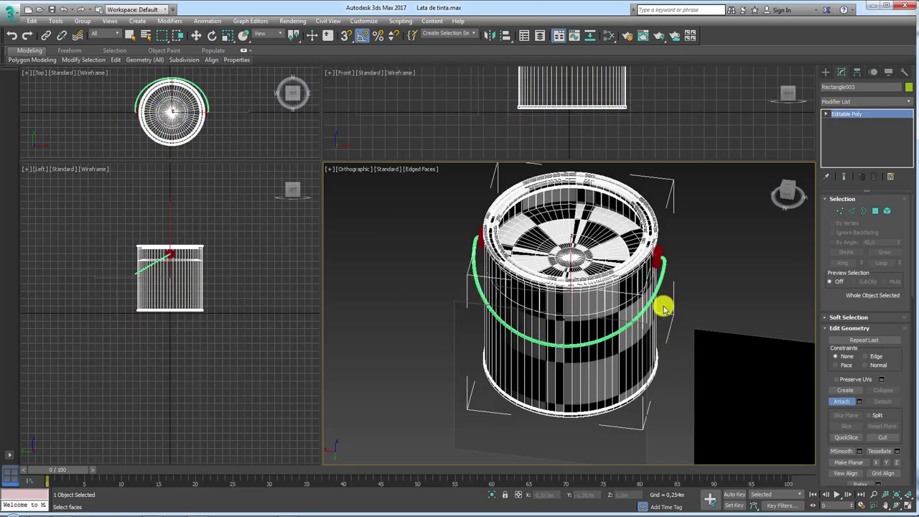
# Step: Select all open borders of the full can in Border mode
pyautogui.keyDown('alt'); pyautogui.moveTo(708, 273); pyautogui.dragTo(538, 419, button='middle'); pyautogui.keyUp('alt')
pyautogui.moveTo(502, 492)
pyautogui.keyDown('alt'); pyautogui.mouseDown(button='middle')
pyautogui.moveTo(519, 443)
pyautogui.moveTo(608, 341)
pyautogui.moveTo(744, 259)
pyautogui.mouseUp(button='middle'); pyautogui.keyUp('alt')
pyautogui.click(863, 211)
pyautogui.moveTo(762, 253); pyautogui.dragTo(369, 451)
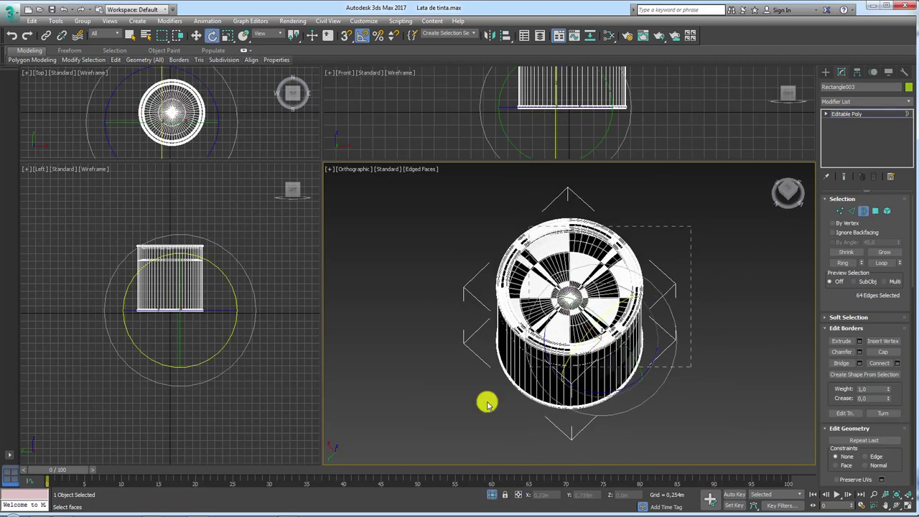
pyautogui.scroll(2, 648, 351)
pyautogui.scroll(3, 648, 351)
pyautogui.scroll(2, 622, 320)
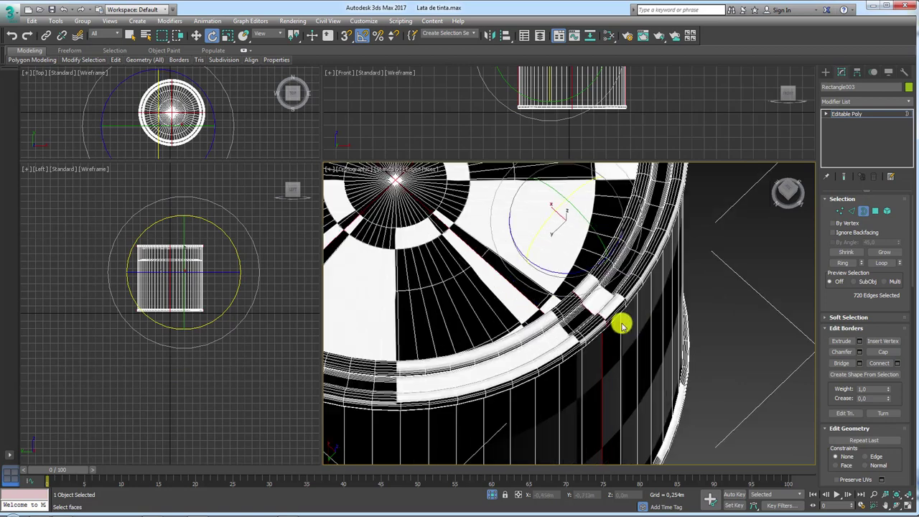
pyautogui.scroll(2, 608, 320)
pyautogui.scroll(4, 708, 281)
# Step: Convert the border selection to vertices and weld them at a 0,003m threshold
pyautogui.click(840, 210)
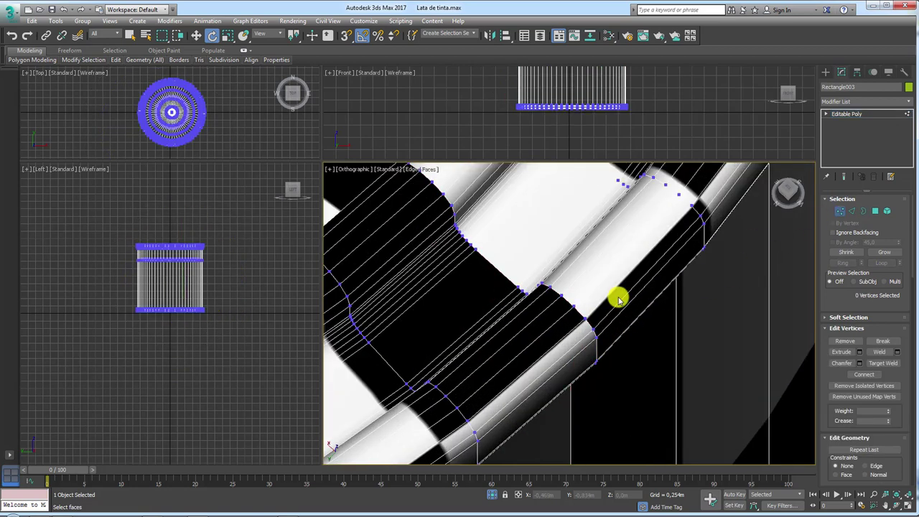
pyautogui.press('w')
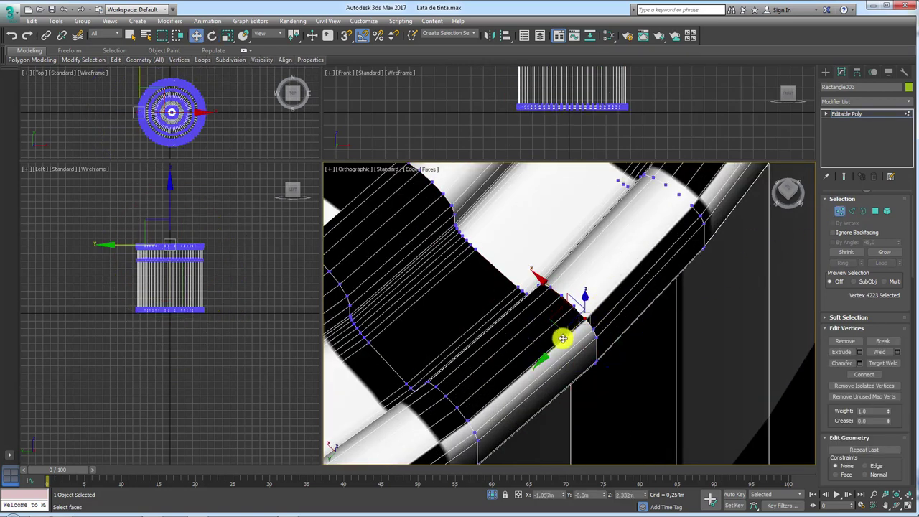
pyautogui.scroll(-3, 661, 331)
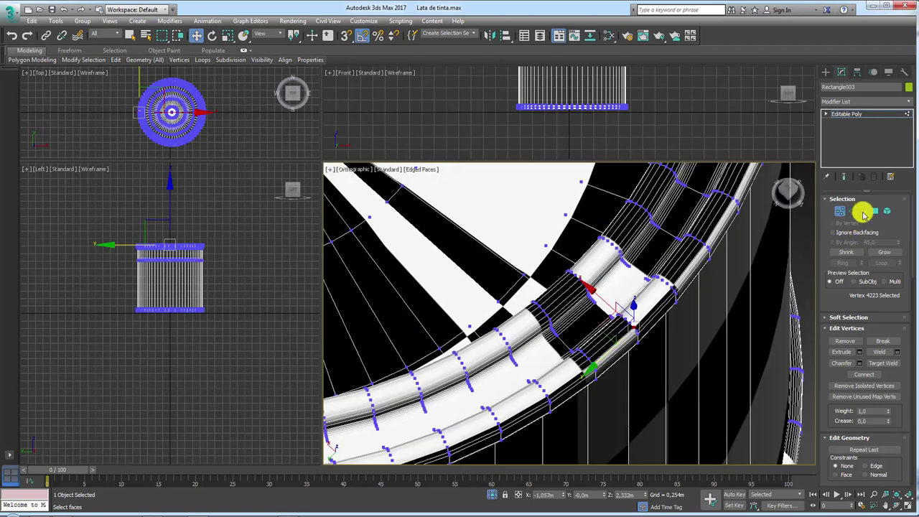
pyautogui.click(863, 210)
pyautogui.keyDown('ctrl'); pyautogui.click(840, 210); pyautogui.keyUp('ctrl')
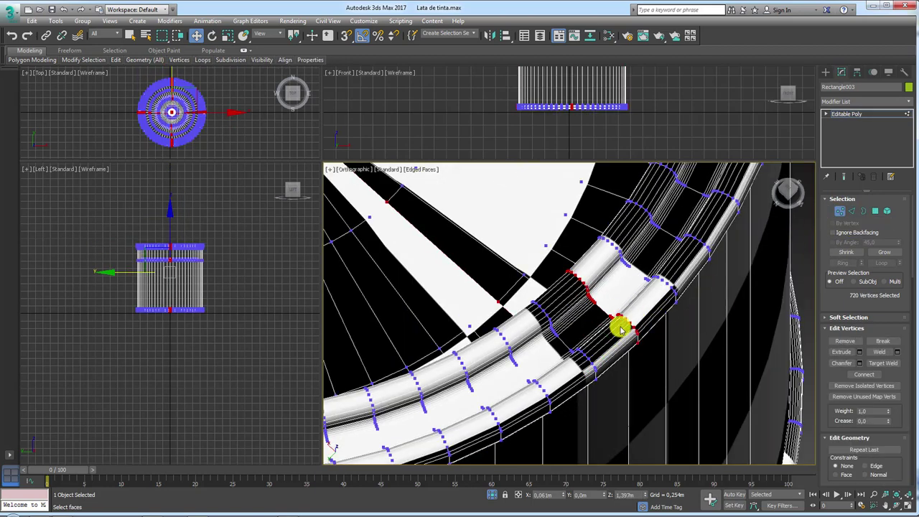
pyautogui.scroll(3, 619, 323)
pyautogui.scroll(2, 614, 324)
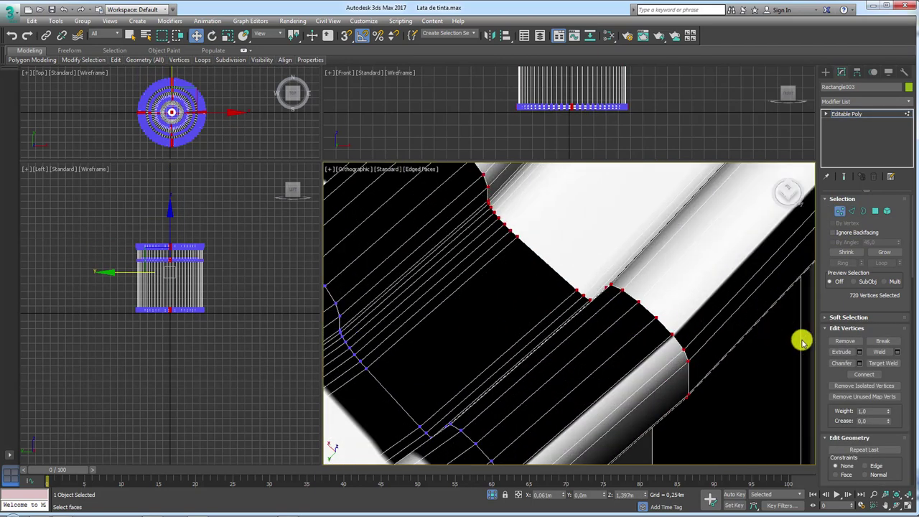
pyautogui.click(898, 351)
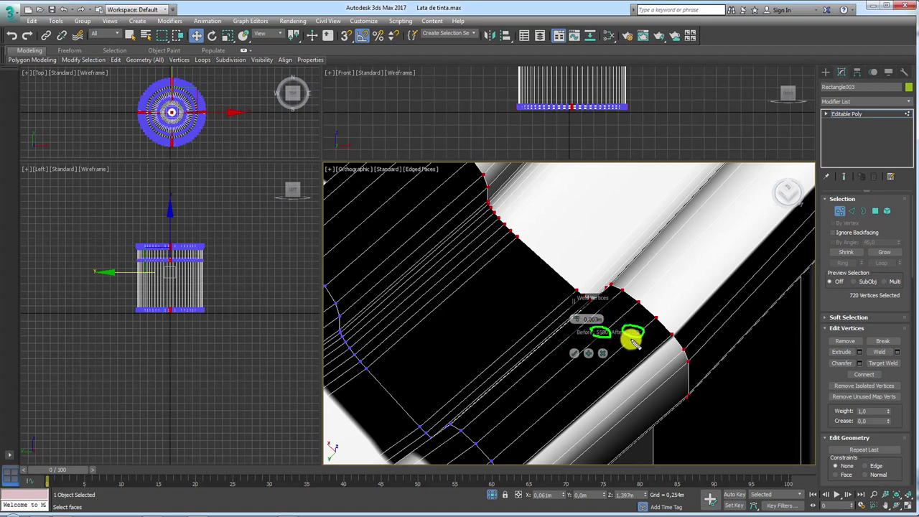
pyautogui.click(574, 352)
# Step: Frame the can and orbit around it to check for remaining open borders
pyautogui.press('z')
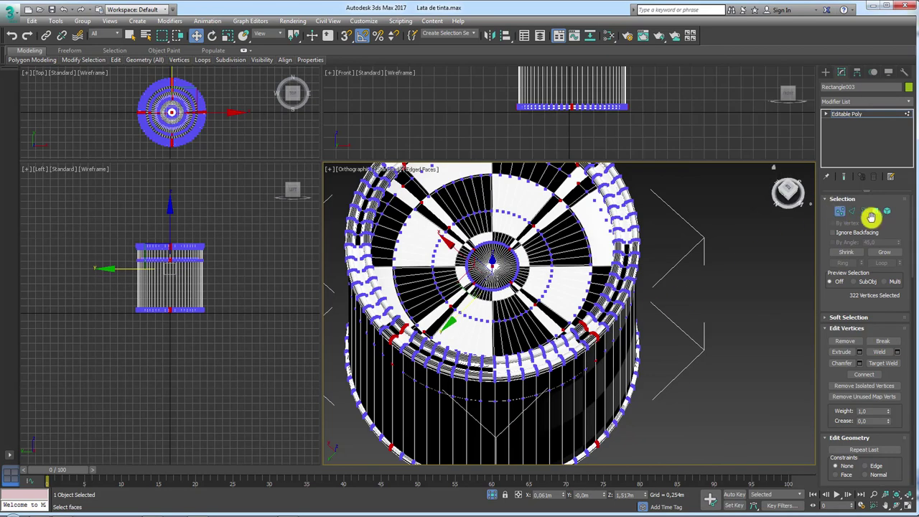
pyautogui.click(866, 212)
pyautogui.scroll(-5, 625, 338)
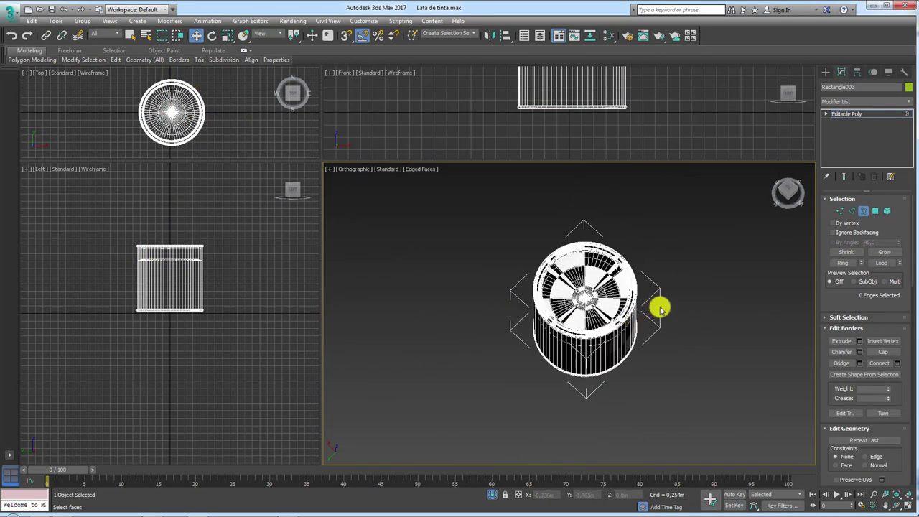
pyautogui.moveTo(671, 245); pyautogui.dragTo(431, 396)
pyautogui.moveTo(636, 345)
pyautogui.keyDown('alt'); pyautogui.mouseDown(button='middle')
pyautogui.moveTo(626, 353)
pyautogui.moveTo(640, 408)
pyautogui.mouseUp(button='middle'); pyautogui.keyUp('alt')
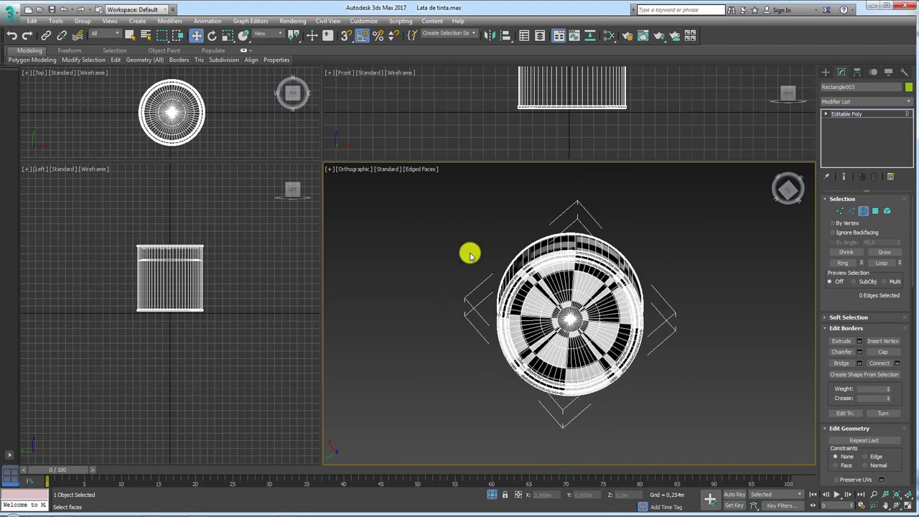
pyautogui.keyDown('alt'); pyautogui.moveTo(636, 339); pyautogui.dragTo(652, 266, button='middle'); pyautogui.keyUp('alt')
# Step: Exit sub-object mode and add an Unwrap UVW modifier from the Modifier List
pyautogui.click(862, 115)
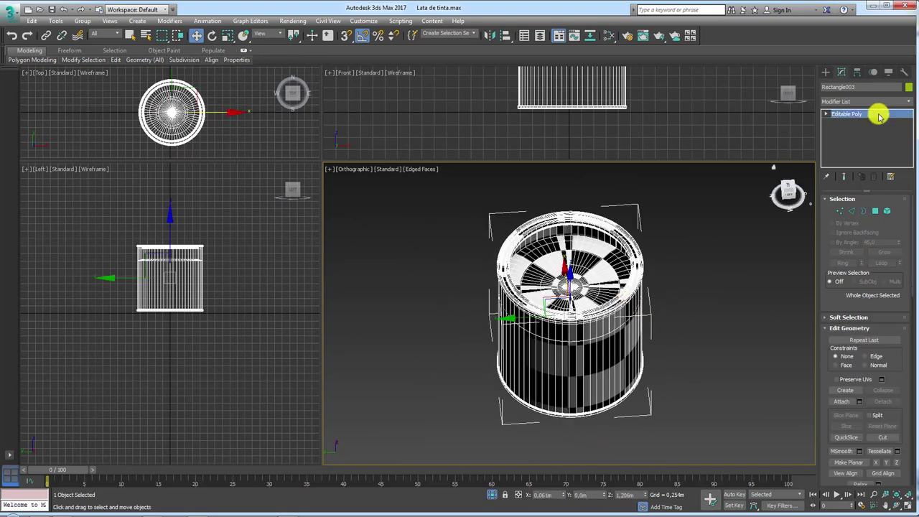
pyautogui.click(908, 101)
pyautogui.moveTo(909, 117); pyautogui.dragTo(906, 435)
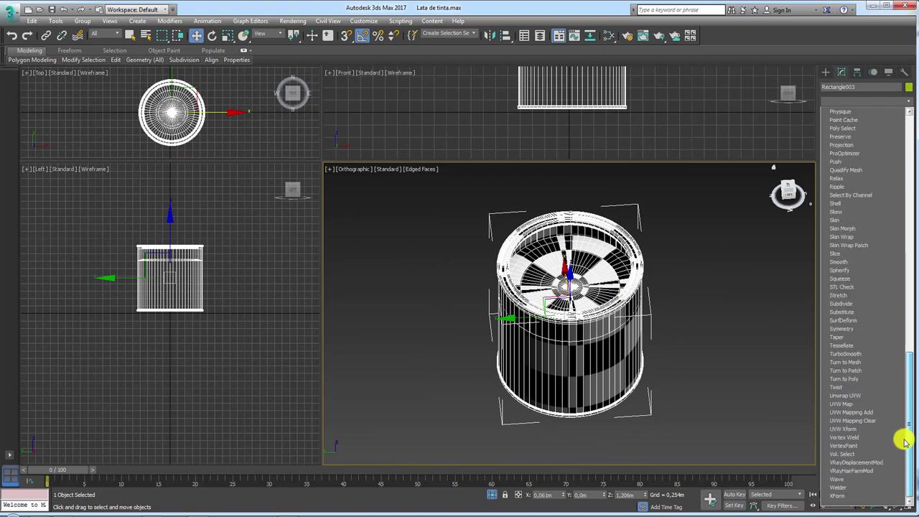
pyautogui.click(853, 396)
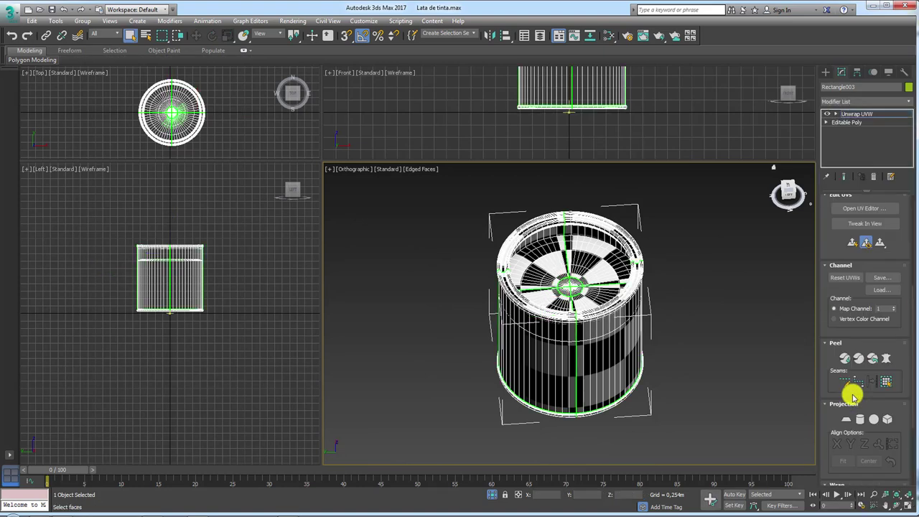
# Step: Open the UV editor and bring the side strip into view
pyautogui.click(865, 208)
pyautogui.scroll(-2, 208, 230)
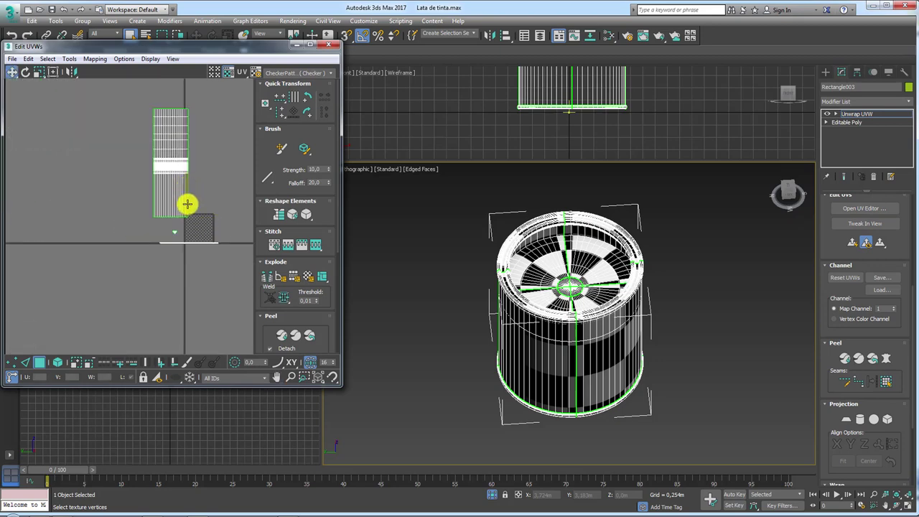
pyautogui.moveTo(187, 203); pyautogui.dragTo(183, 279, button='middle')
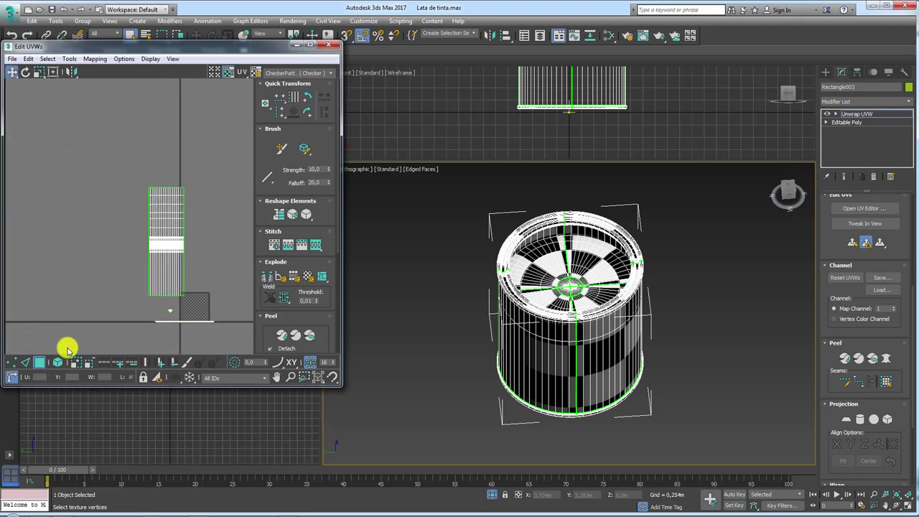
pyautogui.hotkey('ctrl', 'a')
pyautogui.click(234, 342)
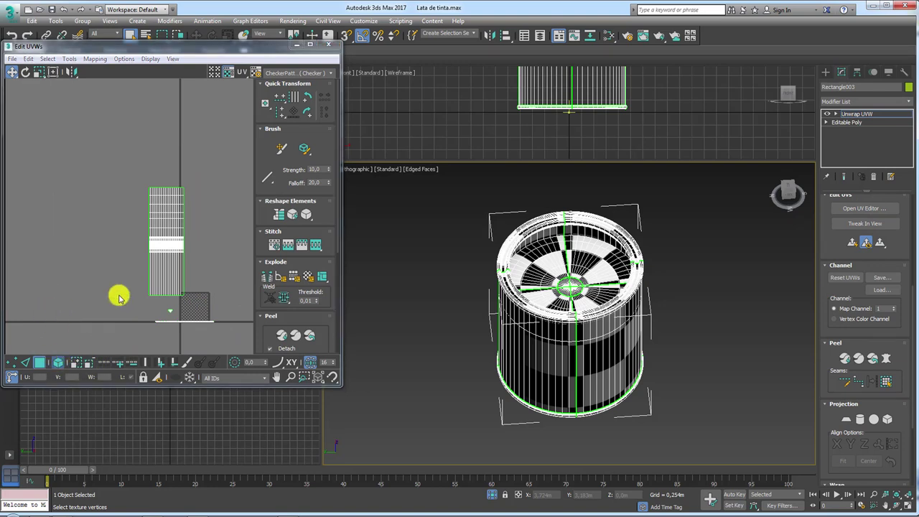
# Step: Move pieces of the side strip apart into four strips side by side, then enter edge mode
pyautogui.click(173, 263)
pyautogui.moveTo(172, 263)
pyautogui.mouseDown()
pyautogui.moveTo(151, 271)
pyautogui.moveTo(224, 269)
pyautogui.mouseUp()
pyautogui.moveTo(164, 267); pyautogui.dragTo(46, 265)
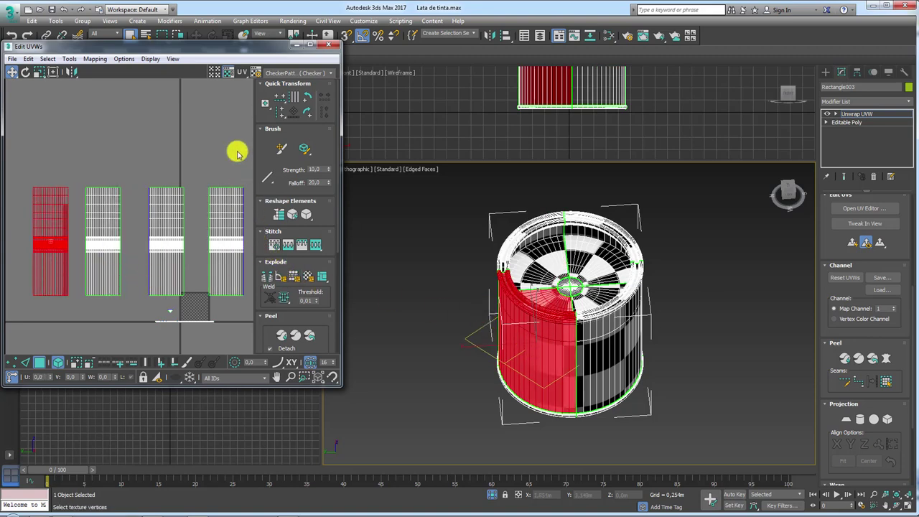
pyautogui.hotkey('ctrl', 'a')
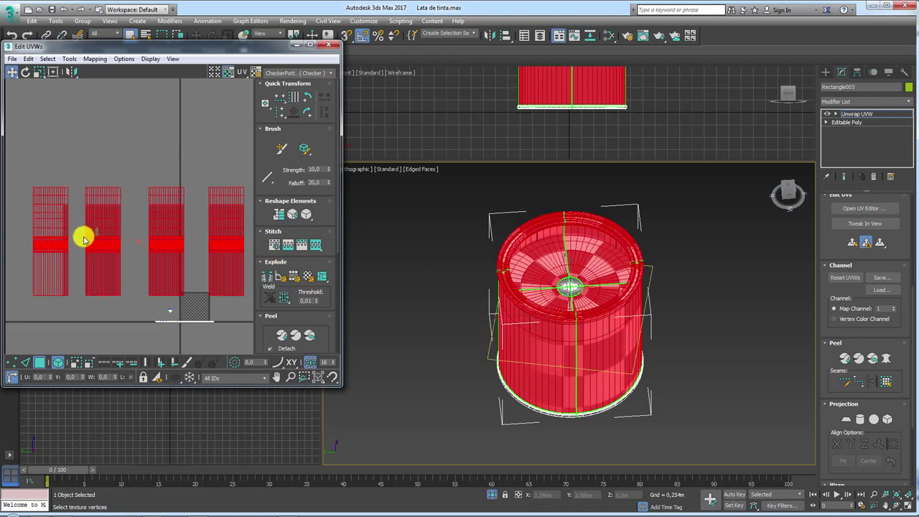
pyautogui.moveTo(84, 239); pyautogui.dragTo(165, 237, button='middle')
pyautogui.scroll(3, 164, 230)
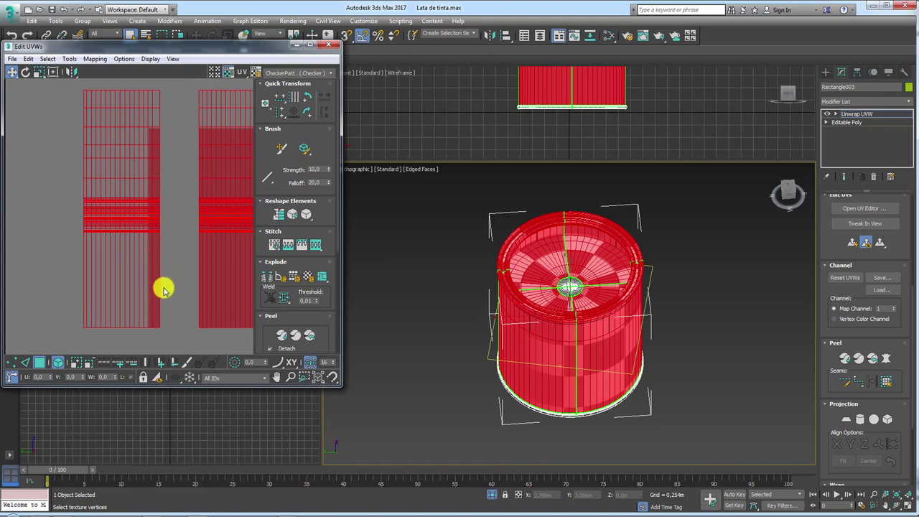
pyautogui.click(100, 337)
pyautogui.click(25, 360)
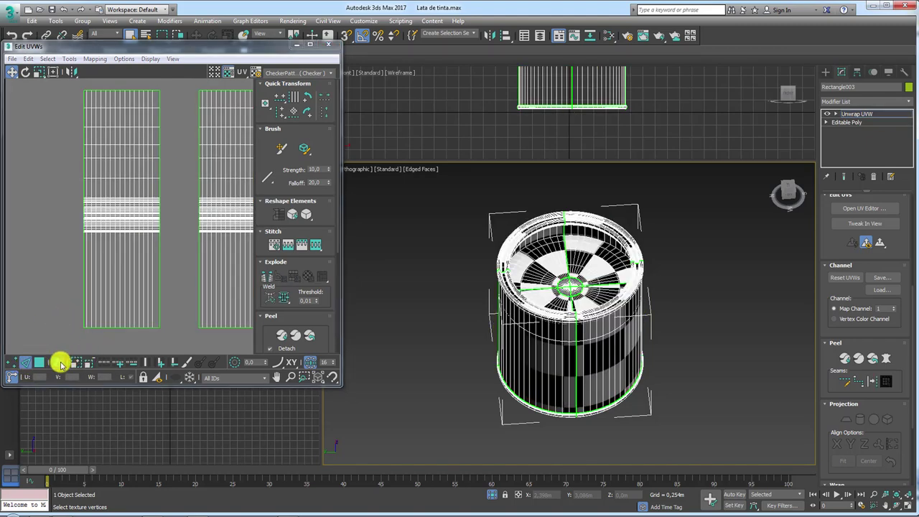
pyautogui.scroll(3, 166, 292)
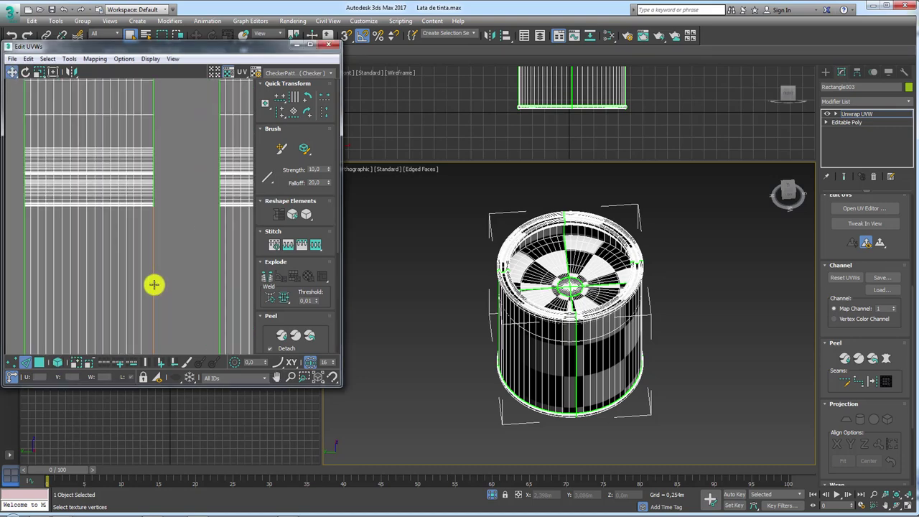
# Step: Select a seam edge on one side strip and check where it lies on the can in the viewport
pyautogui.click(154, 284)
pyautogui.moveTo(155, 216); pyautogui.dragTo(167, 245, button='middle')
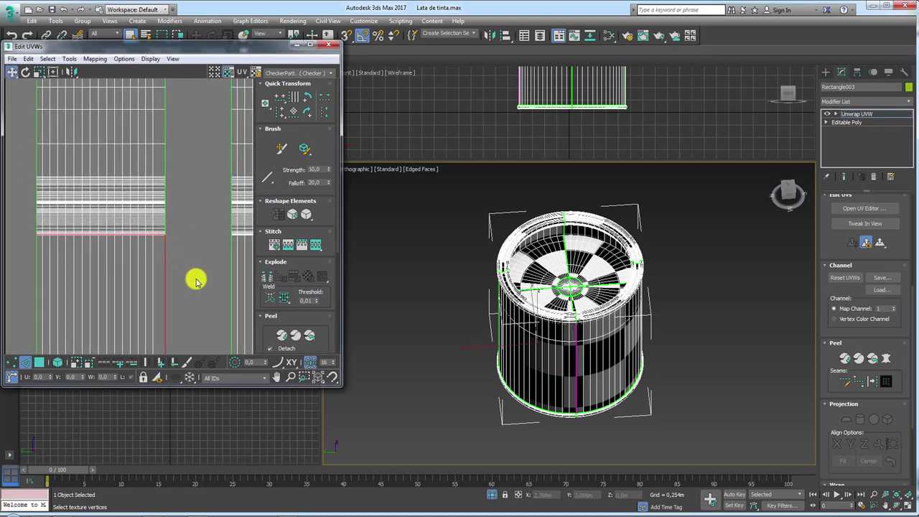
pyautogui.keyDown('alt'); pyautogui.moveTo(550, 314); pyautogui.dragTo(566, 314, button='middle'); pyautogui.keyUp('alt')
pyautogui.scroll(5, 571, 321)
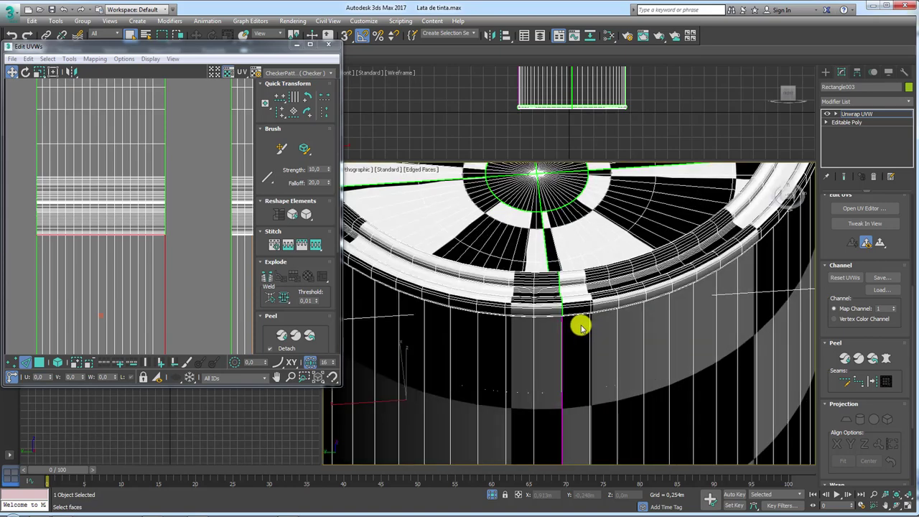
pyautogui.scroll(3, 578, 321)
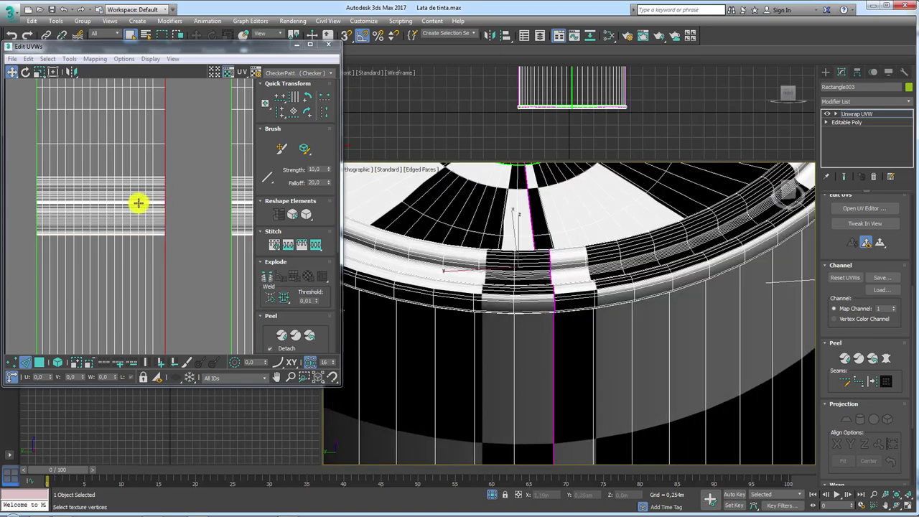
pyautogui.scroll(-4, 136, 204)
pyautogui.scroll(-2, 155, 229)
pyautogui.scroll(-2, 150, 236)
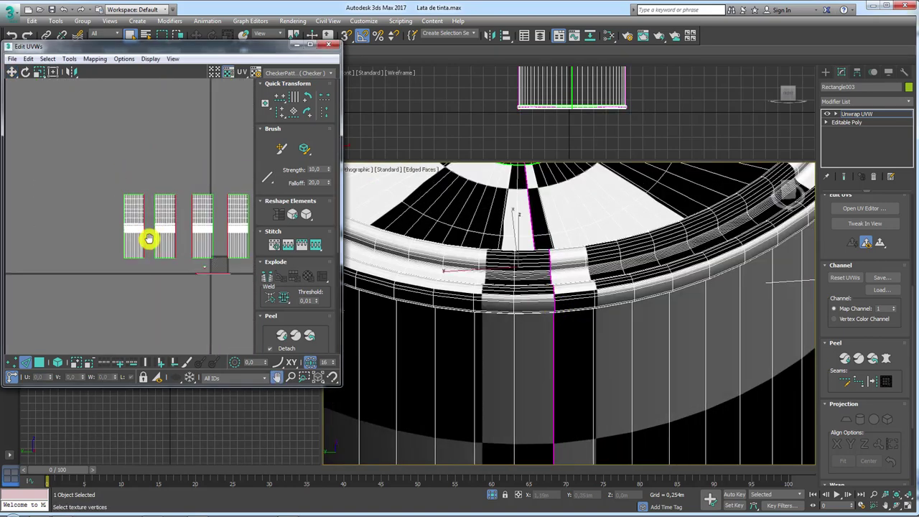
pyautogui.scroll(-2, 119, 215)
pyautogui.scroll(-1, 113, 237)
pyautogui.click(113, 241)
pyautogui.scroll(2, 101, 216)
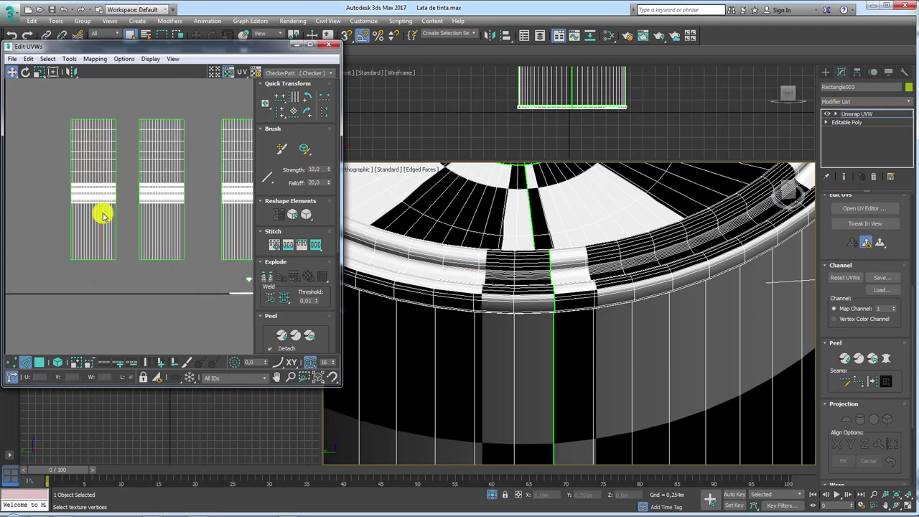
pyautogui.scroll(2, 61, 222)
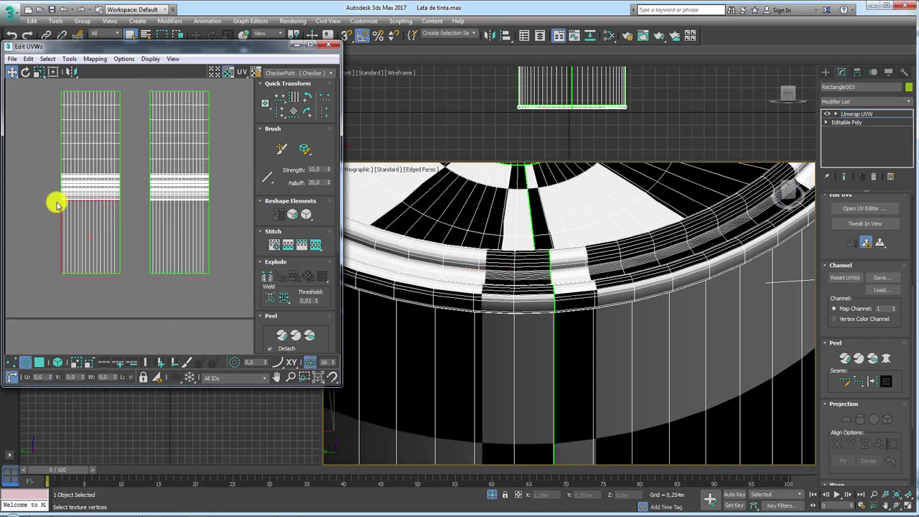
pyautogui.scroll(2, 79, 206)
pyautogui.scroll(2, 115, 230)
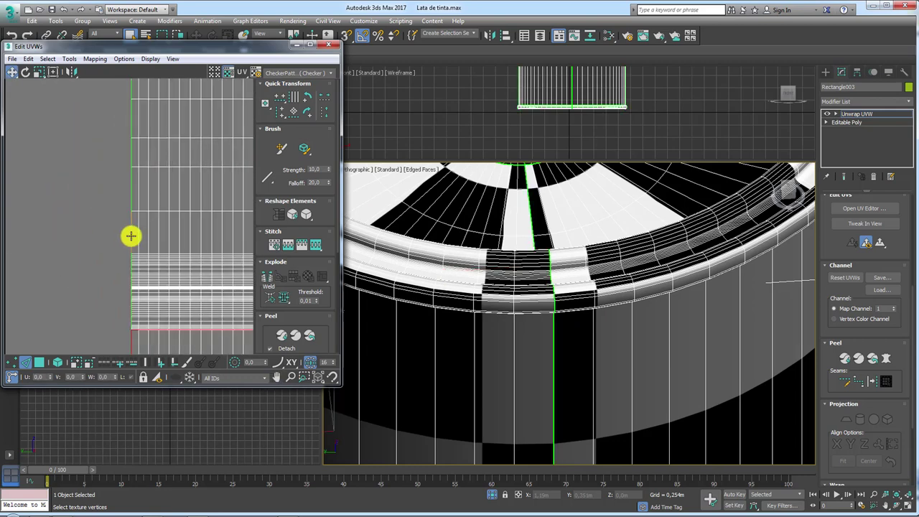
pyautogui.scroll(-2, 129, 238)
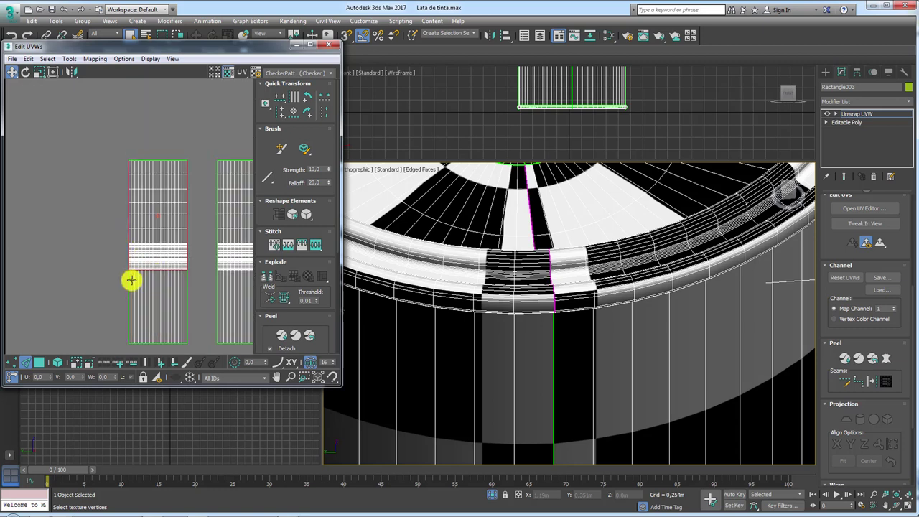
# Step: Marquee-select the left island's border, drop its left edge, and mark the two strip edges to join
pyautogui.moveTo(197, 299)
pyautogui.mouseDown()
pyautogui.moveTo(145, 138)
pyautogui.moveTo(129, 136)
pyautogui.mouseUp()
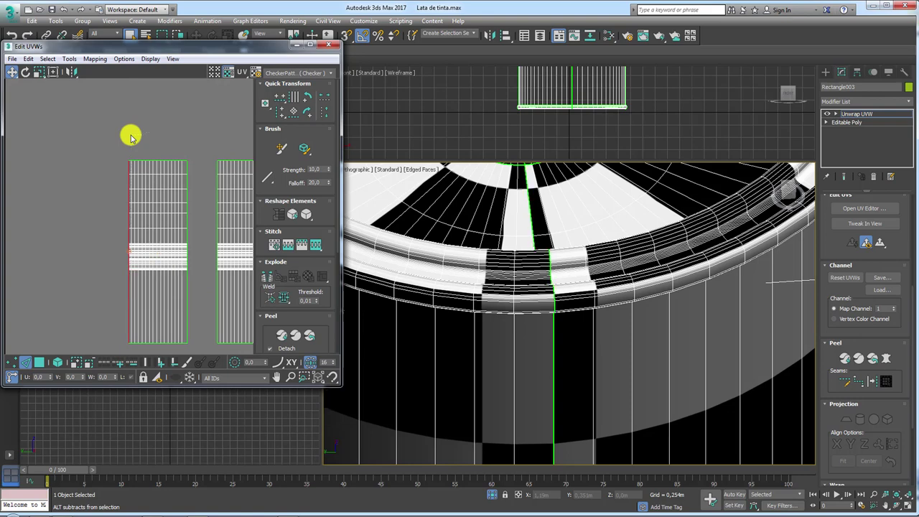
pyautogui.scroll(2, 141, 274)
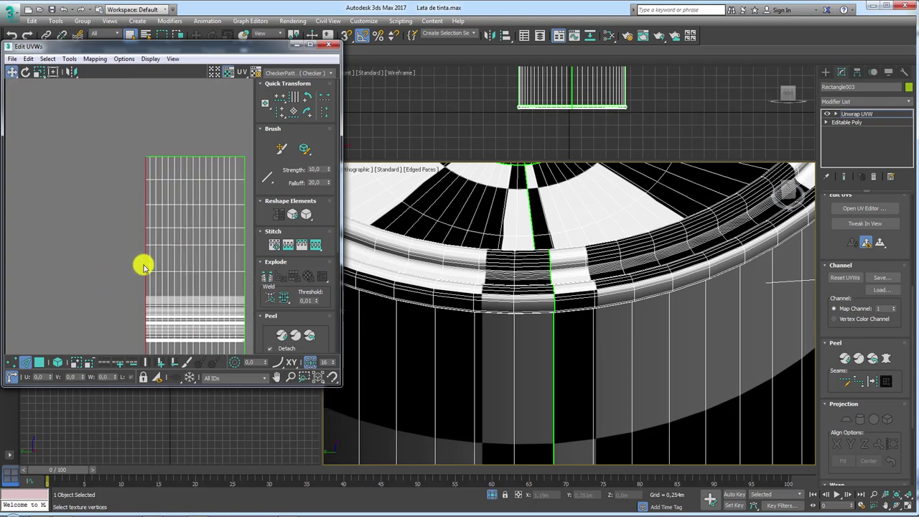
pyautogui.moveTo(155, 273); pyautogui.dragTo(26, 231, button='middle')
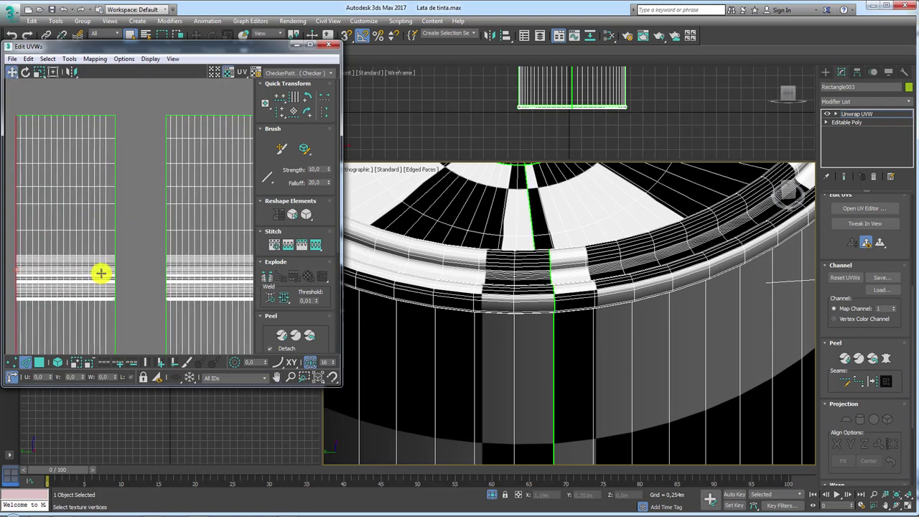
pyautogui.click(133, 237)
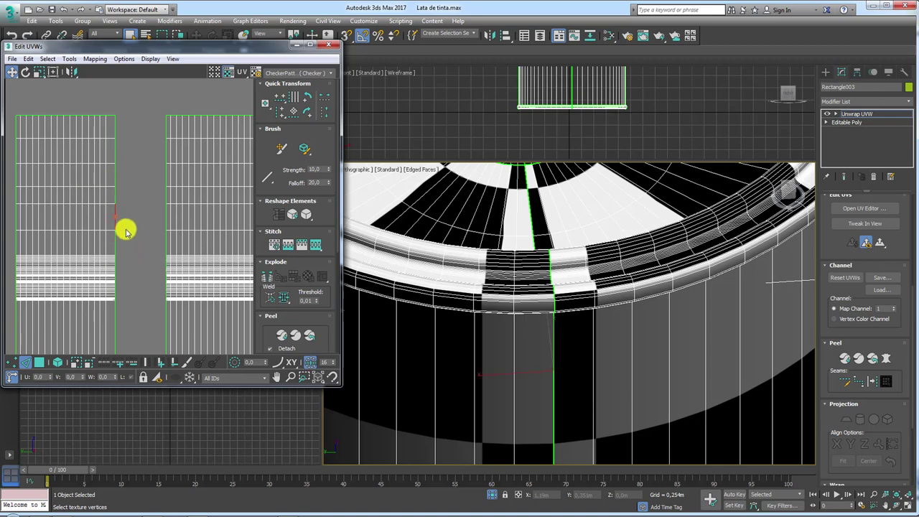
pyautogui.scroll(-3, 125, 231)
pyautogui.moveTo(182, 247); pyautogui.dragTo(106, 200, button='middle')
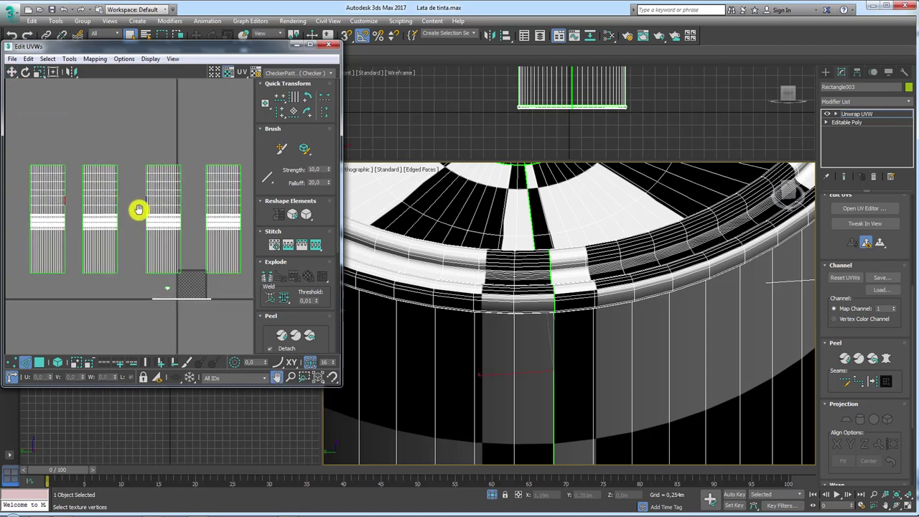
pyautogui.scroll(3, 140, 205)
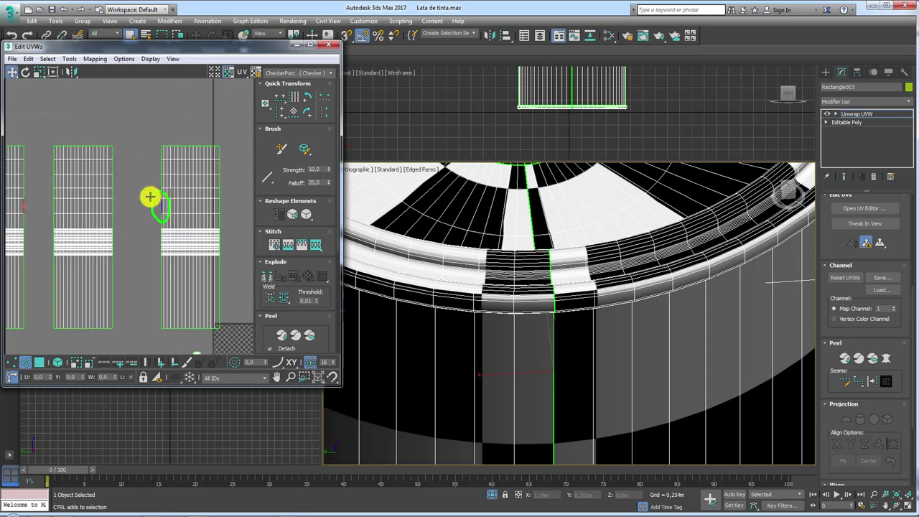
pyautogui.moveTo(27, 202)
pyautogui.mouseDown()
pyautogui.moveTo(60, 189)
pyautogui.moveTo(151, 199)
pyautogui.mouseUp()
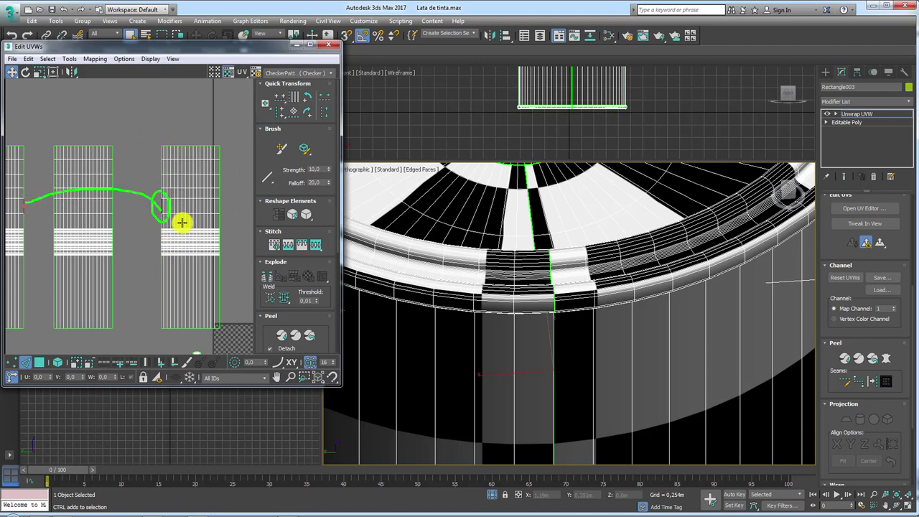
pyautogui.moveTo(149, 238); pyautogui.dragTo(127, 224, button='middle')
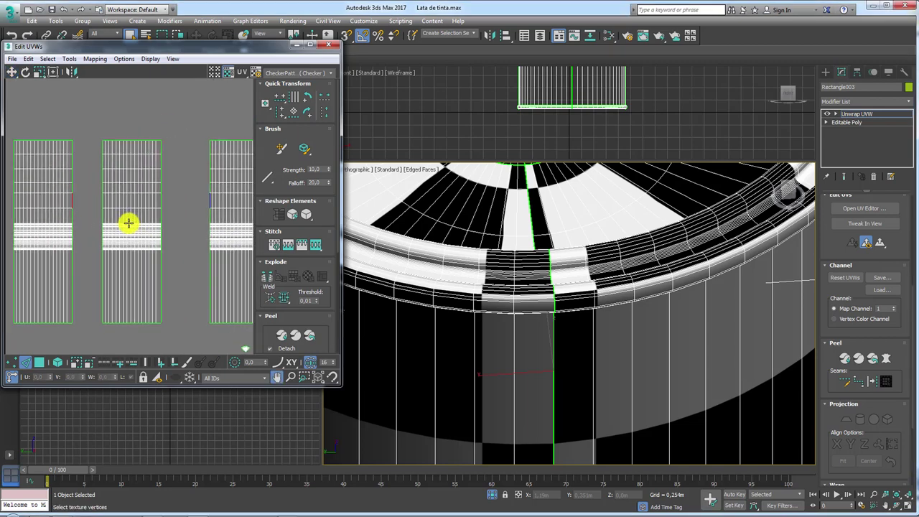
# Step: Stitch the selected seam edges with Stitch Selected and move the stitched island left
pyautogui.click(70, 59)
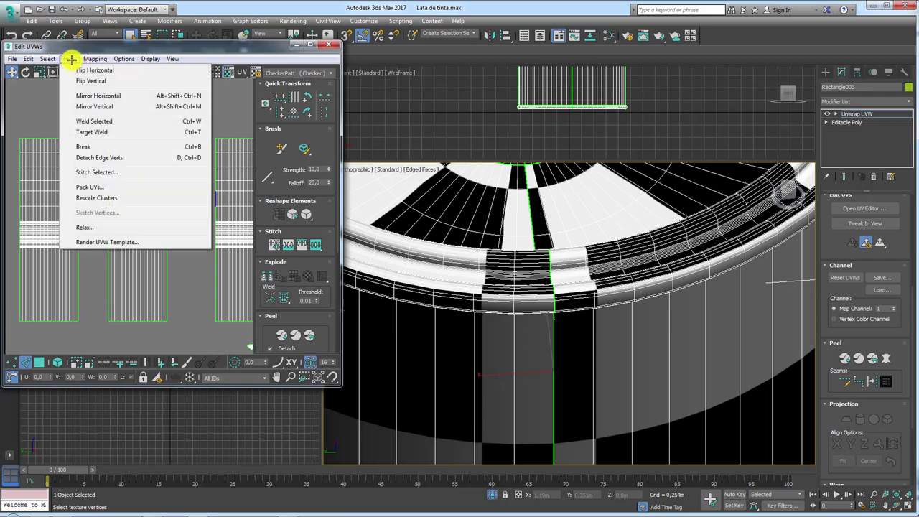
pyautogui.click(98, 172)
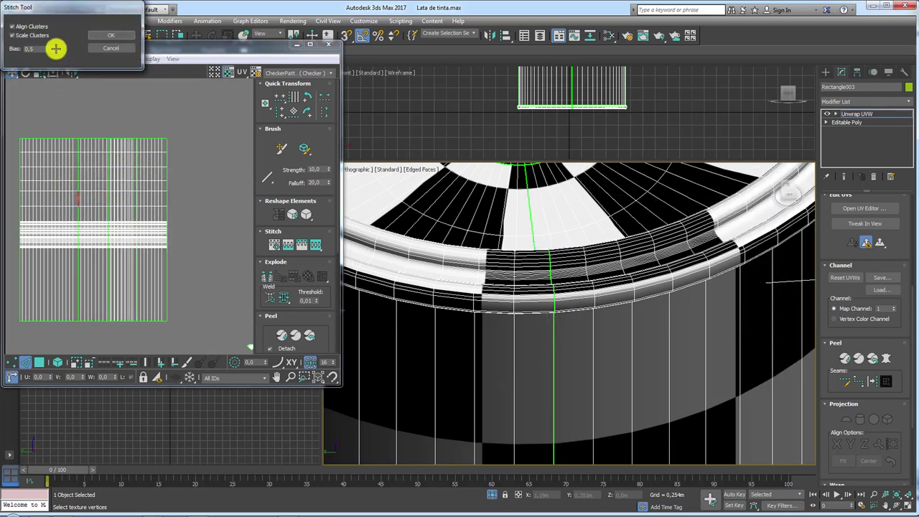
pyautogui.click(111, 35)
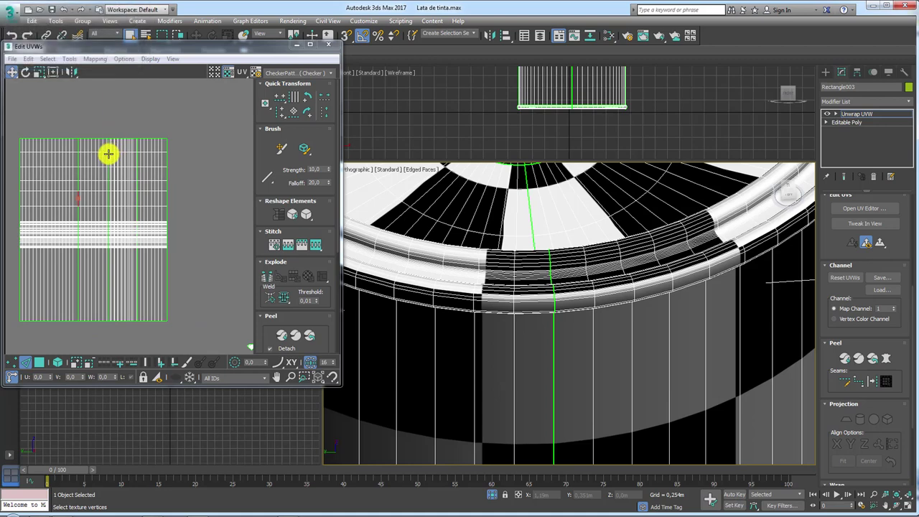
pyautogui.click(37, 363)
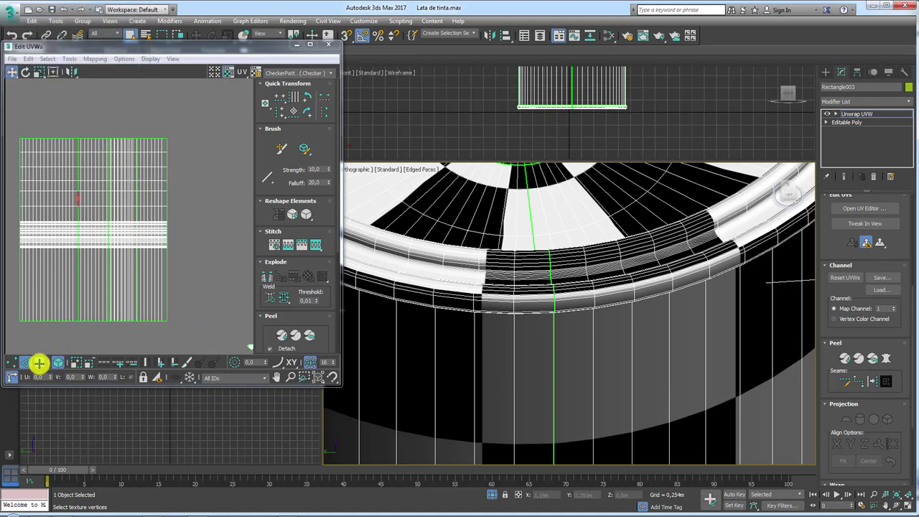
pyautogui.click(37, 275)
pyautogui.moveTo(62, 270)
pyautogui.mouseDown()
pyautogui.moveTo(146, 263)
pyautogui.moveTo(105, 274)
pyautogui.mouseUp()
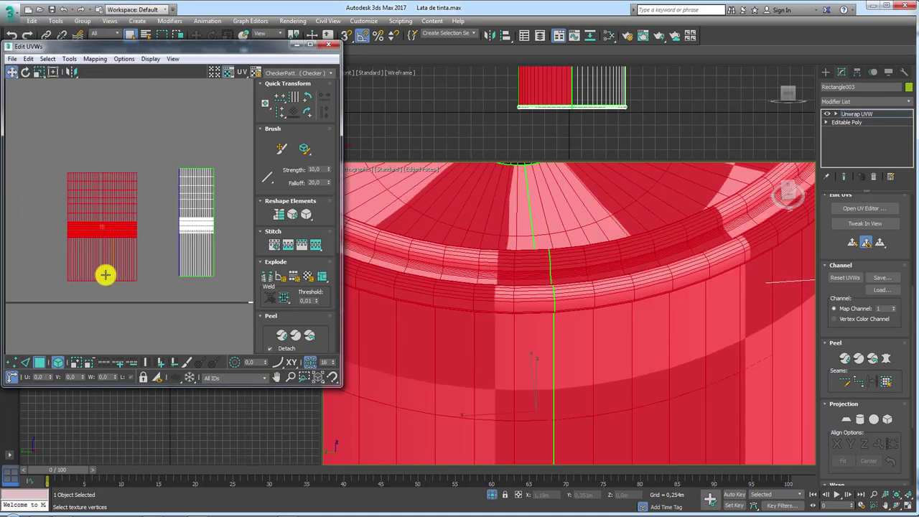
pyautogui.click(43, 357)
# Step: Pick a vertex on the shell's open seam and stitch it closed
pyautogui.scroll(3, 140, 242)
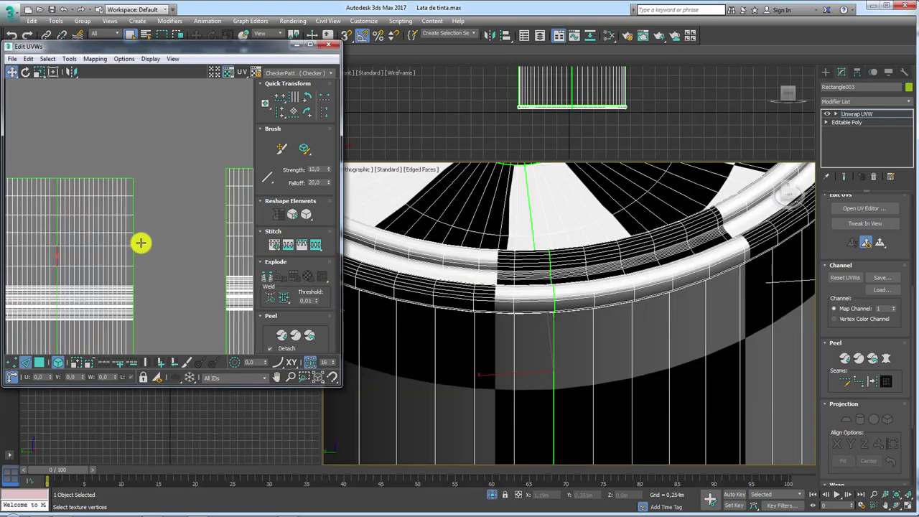
pyautogui.click(133, 252)
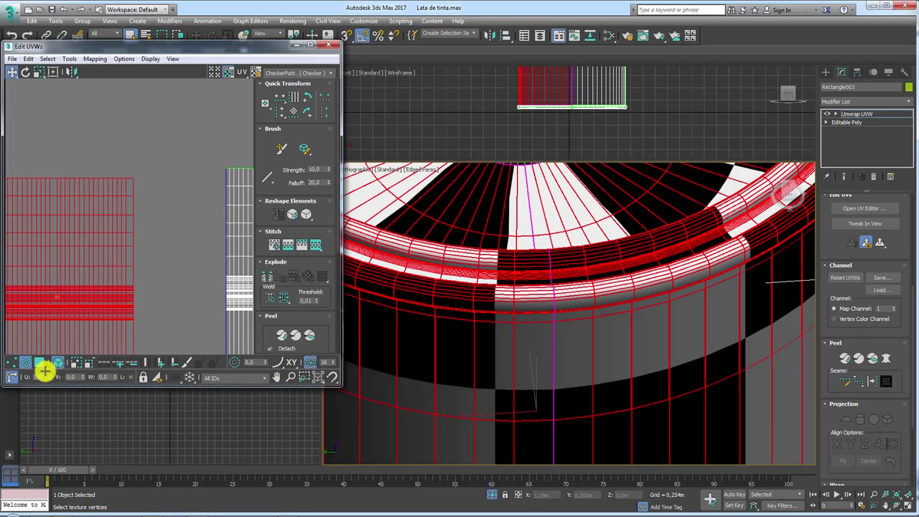
pyautogui.click(135, 243)
pyautogui.click(133, 240)
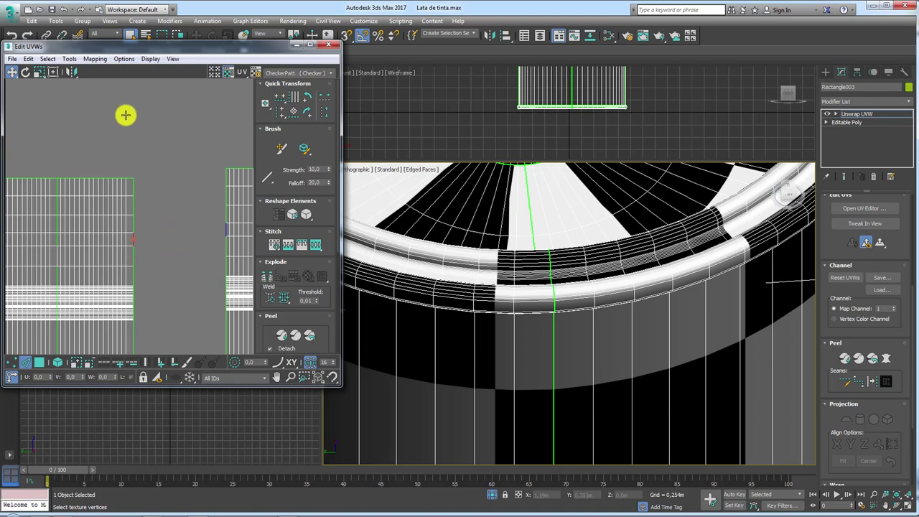
pyautogui.click(72, 59)
pyautogui.click(101, 169)
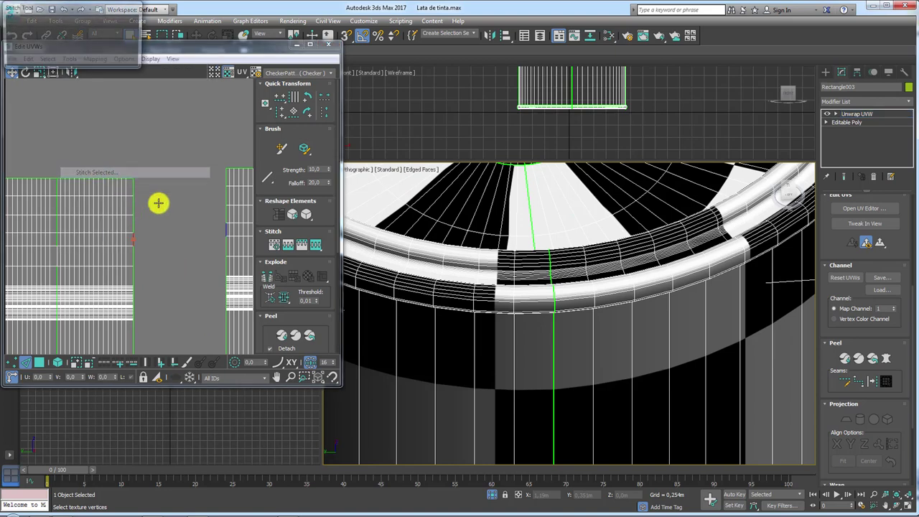
pyautogui.click(111, 35)
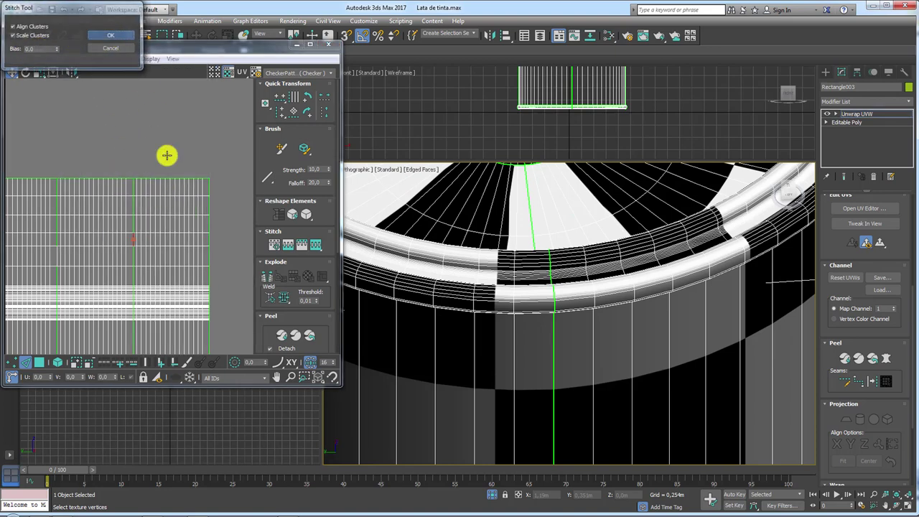
# Step: Stitch the second island's seam with Stitch Selected
pyautogui.scroll(-2, 161, 202)
pyautogui.moveTo(195, 236); pyautogui.dragTo(108, 218, button='middle')
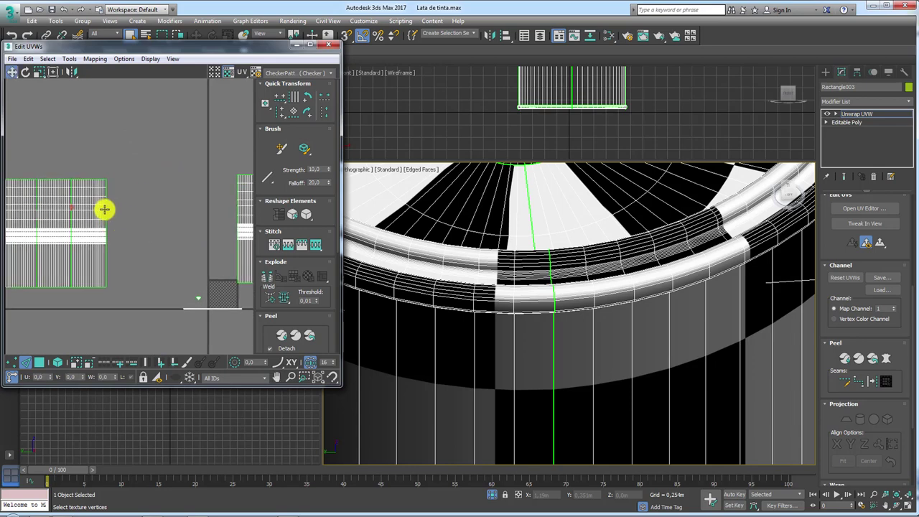
pyautogui.click(75, 59)
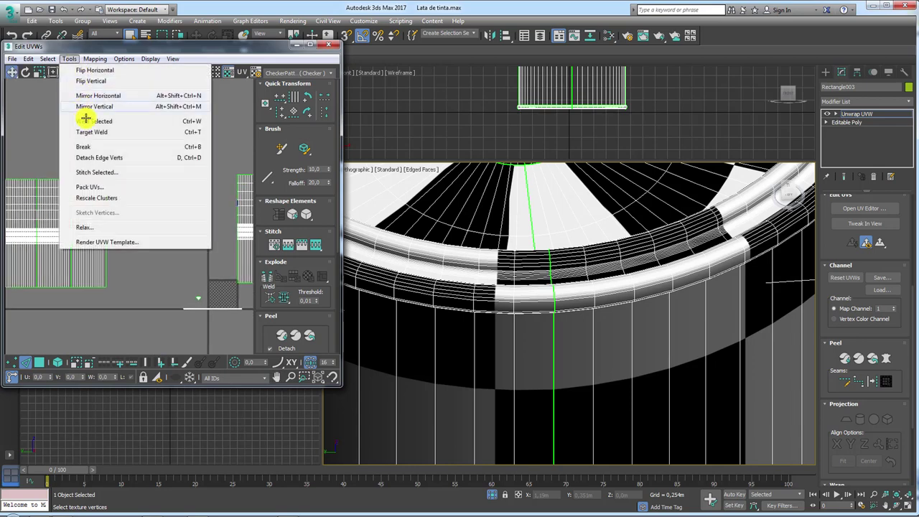
pyautogui.click(102, 172)
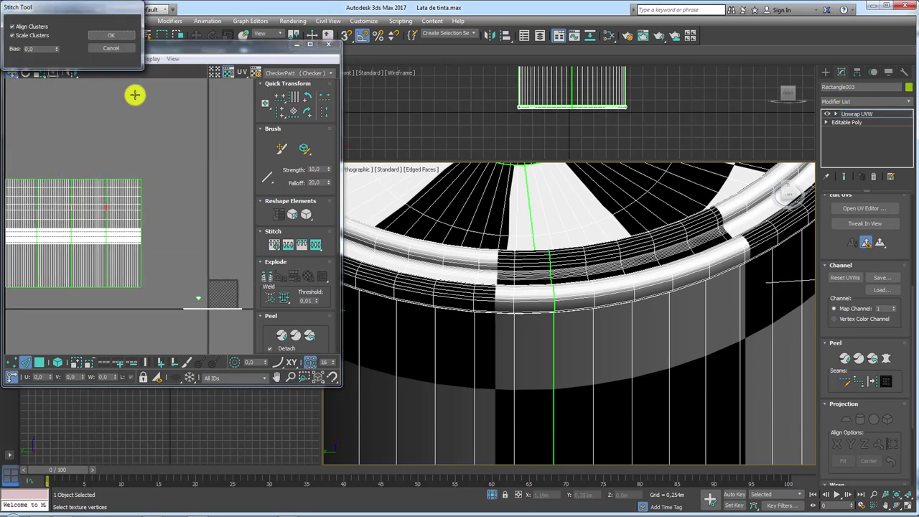
pyautogui.click(112, 34)
# Step: Select all the can's faces, frame them, then pick the faces at the lid's centre
pyautogui.scroll(-3, 140, 224)
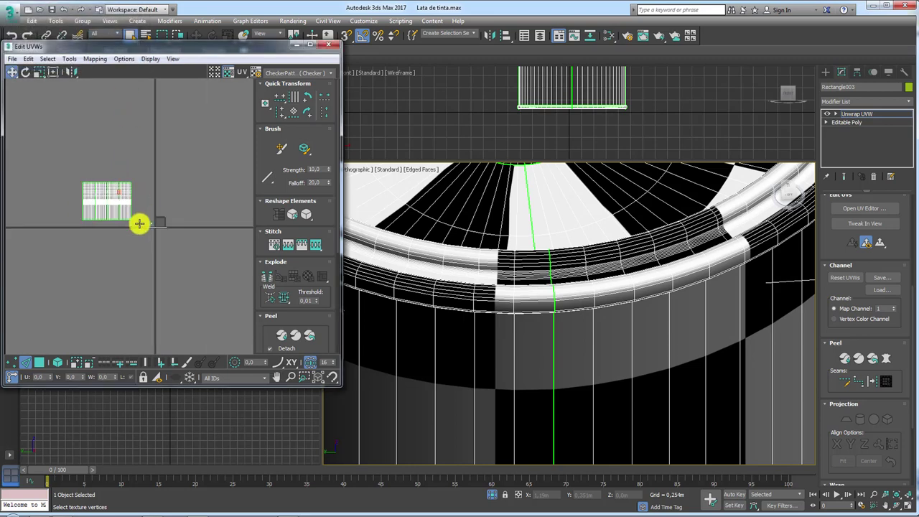
pyautogui.click(54, 359)
pyautogui.hotkey('ctrl', 'a')
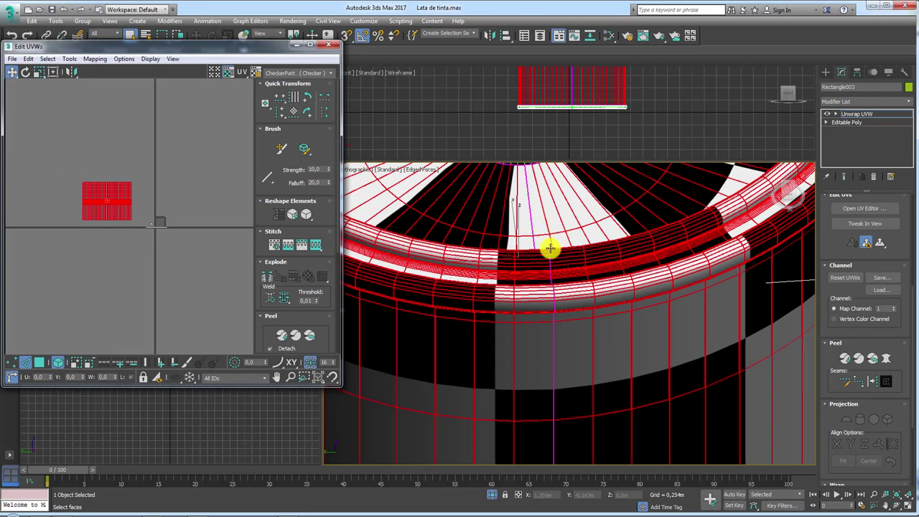
pyautogui.press('z')
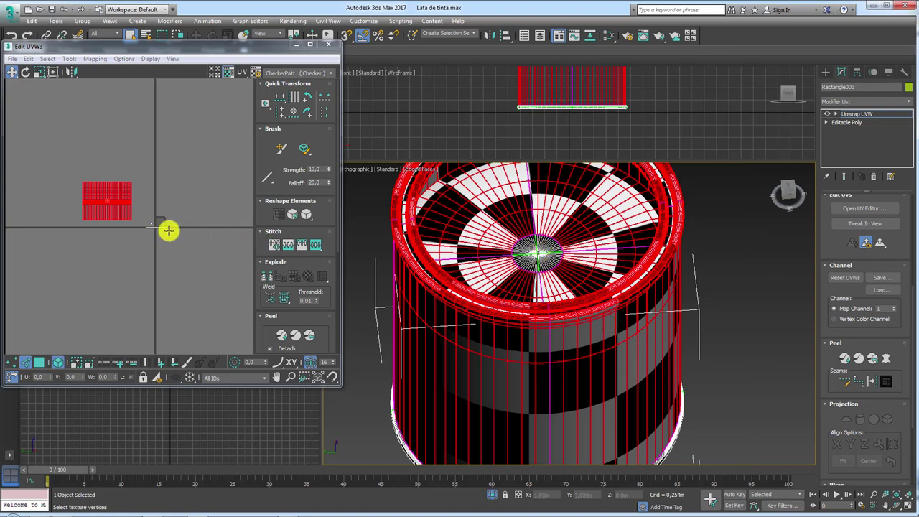
pyautogui.scroll(2, 177, 242)
pyautogui.scroll(3, 158, 249)
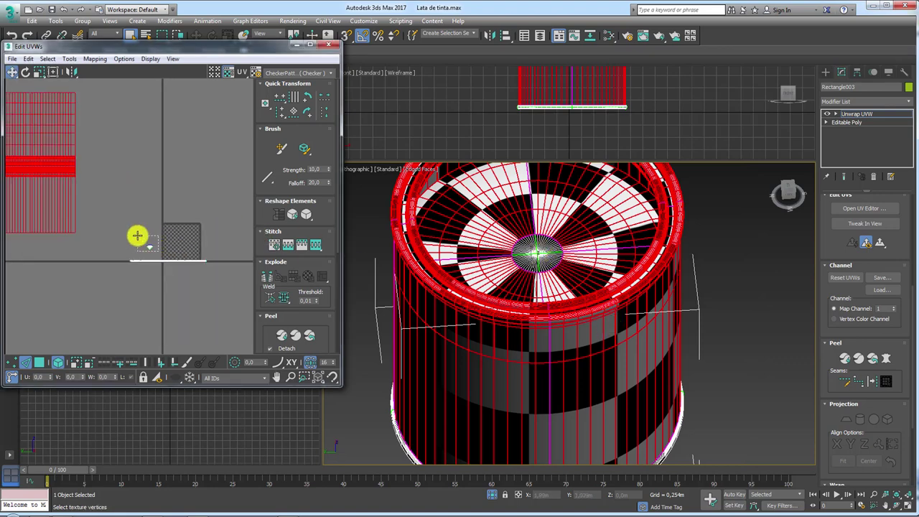
pyautogui.click(139, 237)
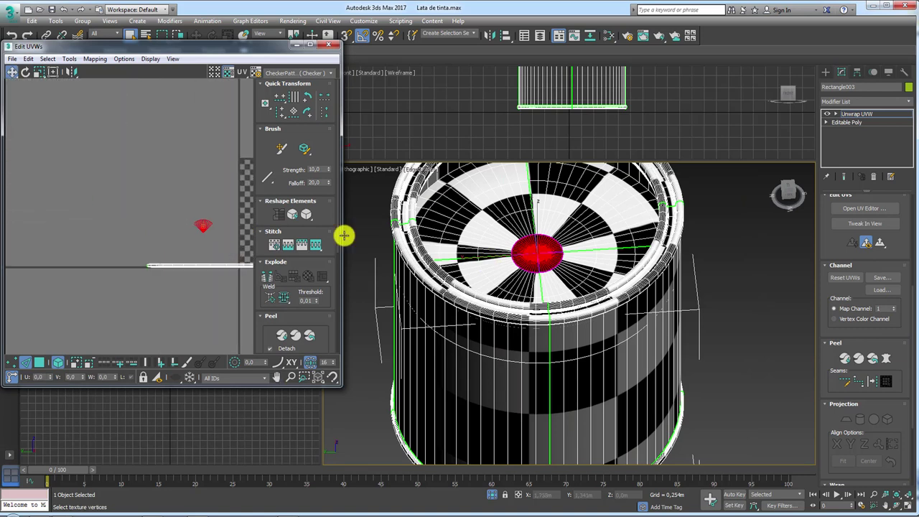
# Step: Marquee the top cap's UV faces and drag the island up beside the side strips
pyautogui.click(872, 242)
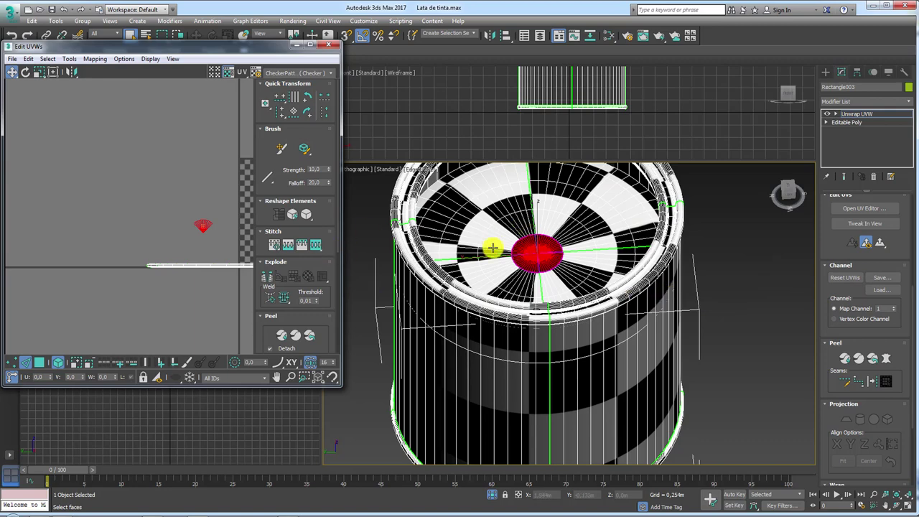
pyautogui.click(43, 362)
pyautogui.moveTo(152, 181); pyautogui.dragTo(215, 230)
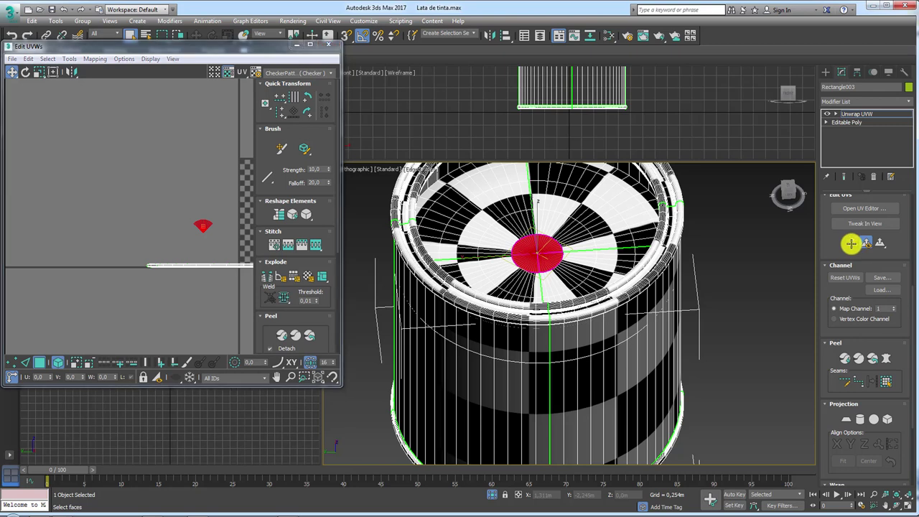
pyautogui.scroll(5, 230, 242)
pyautogui.scroll(-3, 165, 213)
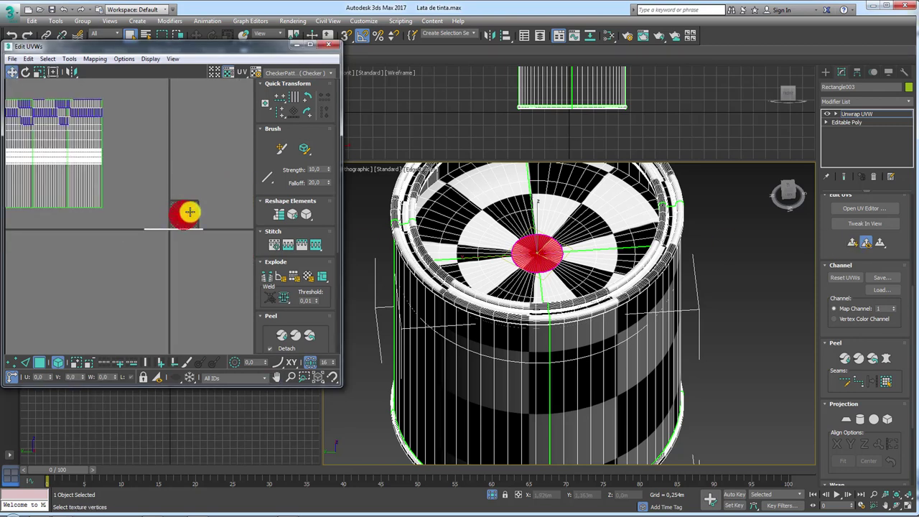
pyautogui.moveTo(188, 210); pyautogui.dragTo(122, 122)
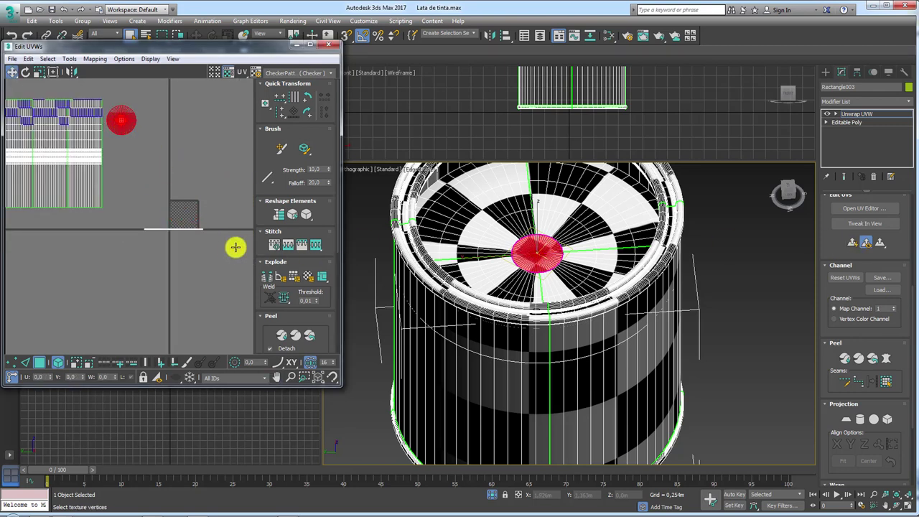
pyautogui.click(142, 225)
pyautogui.moveTo(527, 348)
pyautogui.keyDown('alt'); pyautogui.mouseDown(button='middle')
pyautogui.moveTo(572, 302)
pyautogui.moveTo(596, 249)
pyautogui.mouseUp(button='middle'); pyautogui.keyUp('alt')
# Step: Drop the rim faces so only the bottom cap's flat face stays selected
pyautogui.scroll(2, 174, 225)
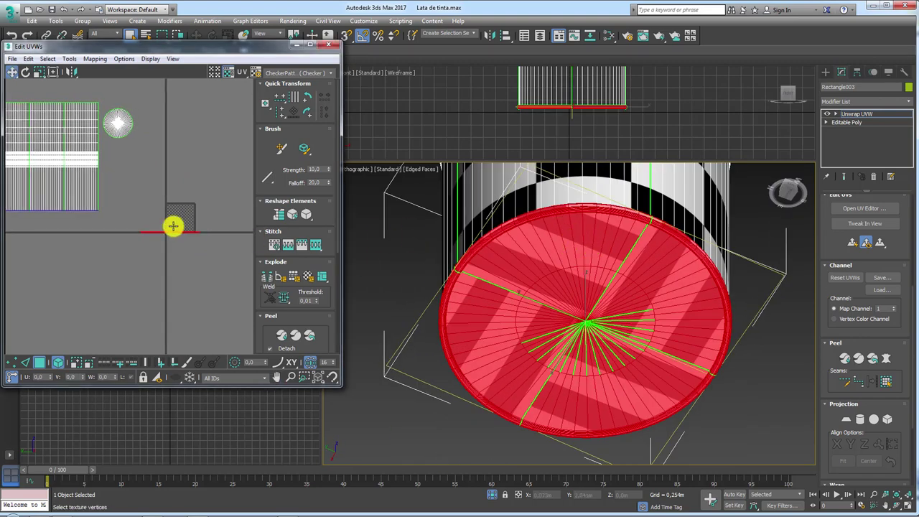
pyautogui.scroll(3, 636, 300)
pyautogui.keyDown('alt'); pyautogui.moveTo(640, 244); pyautogui.dragTo(687, 302, button='middle'); pyautogui.keyUp('alt')
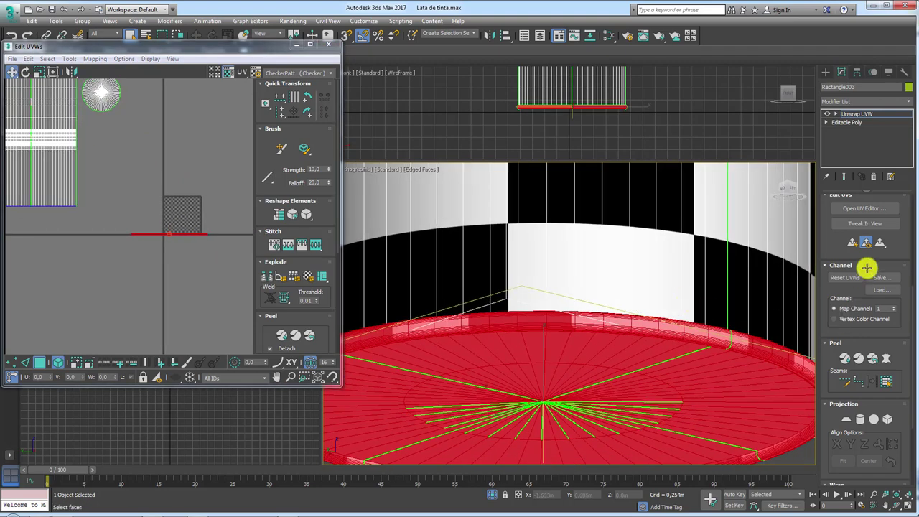
pyautogui.scroll(1, 831, 298)
pyautogui.scroll(3, 833, 297)
pyautogui.click(848, 228)
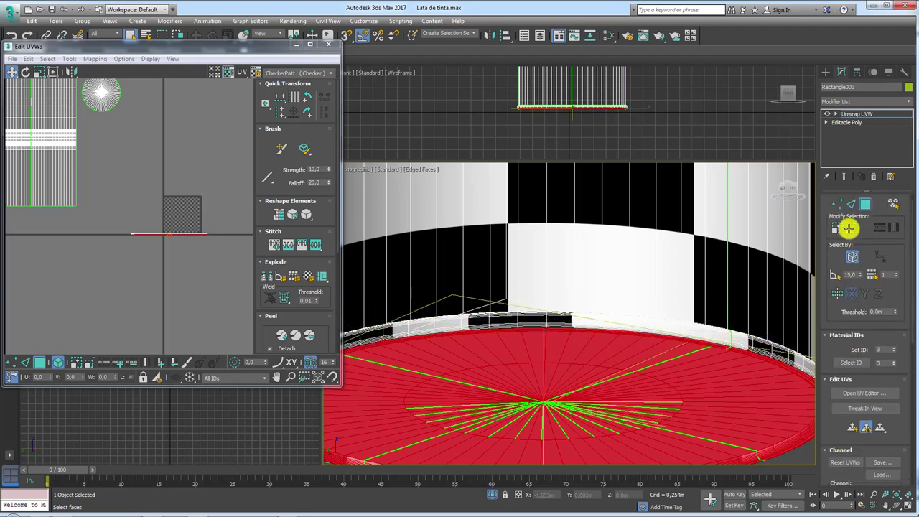
pyautogui.moveTo(647, 273)
pyautogui.keyDown('alt'); pyautogui.mouseDown(button='middle')
pyautogui.moveTo(660, 304)
pyautogui.moveTo(749, 236)
pyautogui.moveTo(763, 252)
pyautogui.moveTo(711, 250)
pyautogui.mouseUp(button='middle'); pyautogui.keyUp('alt')
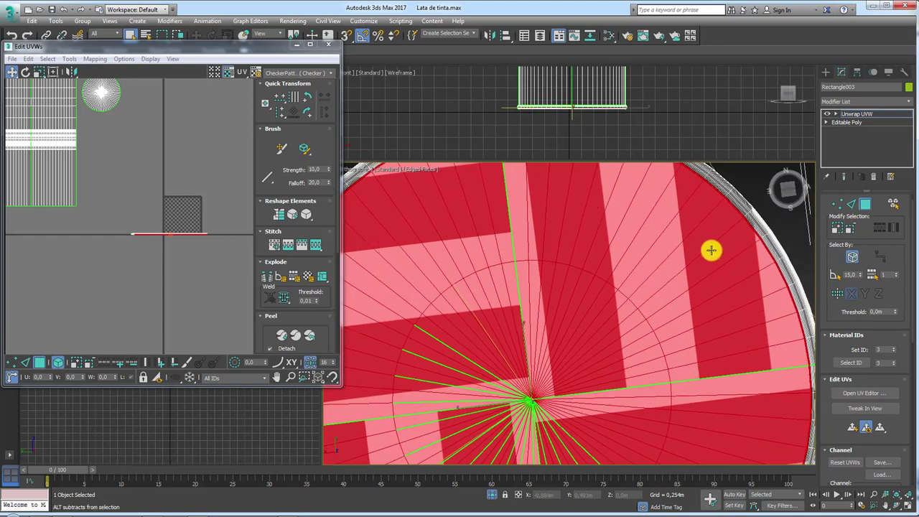
pyautogui.scroll(3, 710, 250)
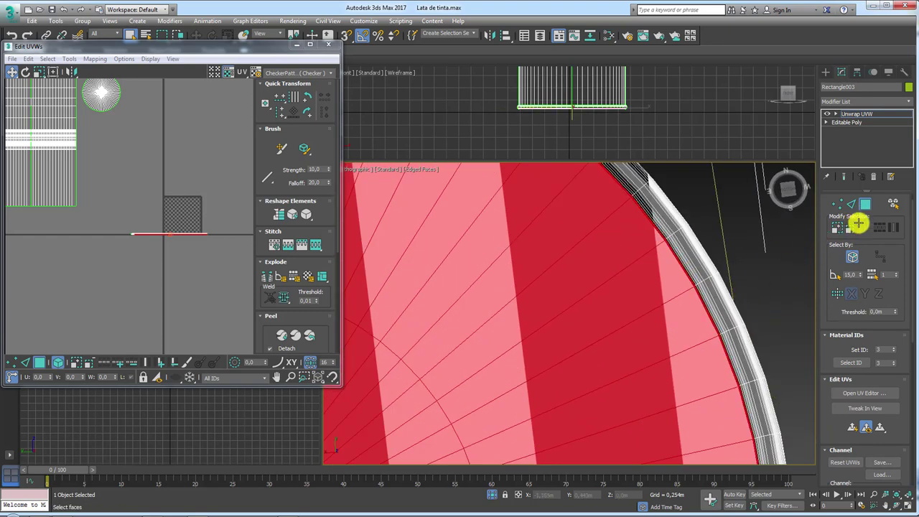
pyautogui.moveTo(818, 244)
pyautogui.keyDown('alt'); pyautogui.mouseDown(button='middle')
pyautogui.moveTo(701, 288)
pyautogui.moveTo(502, 215)
pyautogui.mouseUp(button='middle'); pyautogui.keyUp('alt')
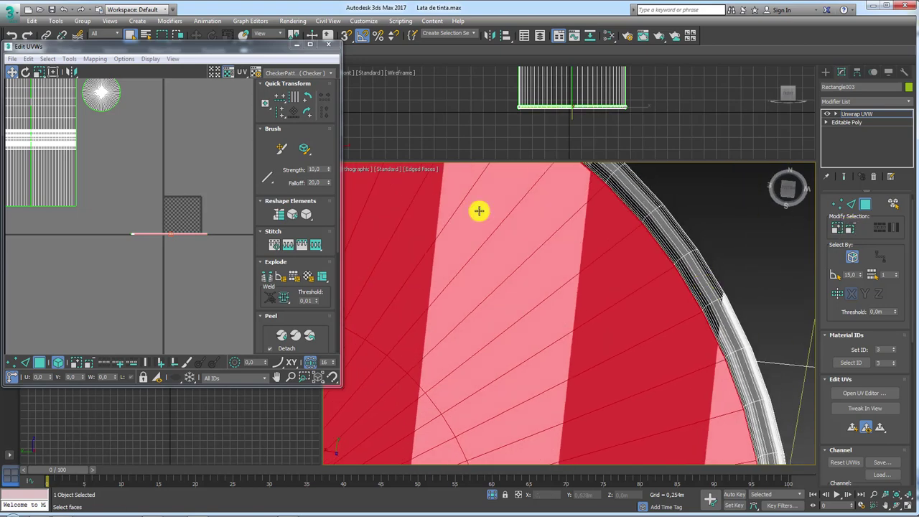
# Step: Quick Planar Map the bottom cap and move its new island up beside the top cap's
pyautogui.click(850, 426)
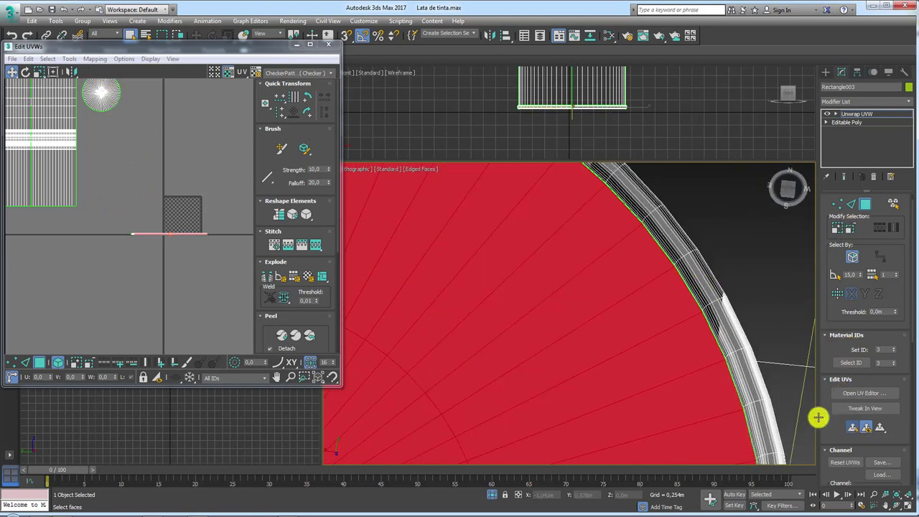
pyautogui.moveTo(191, 216); pyautogui.dragTo(197, 141)
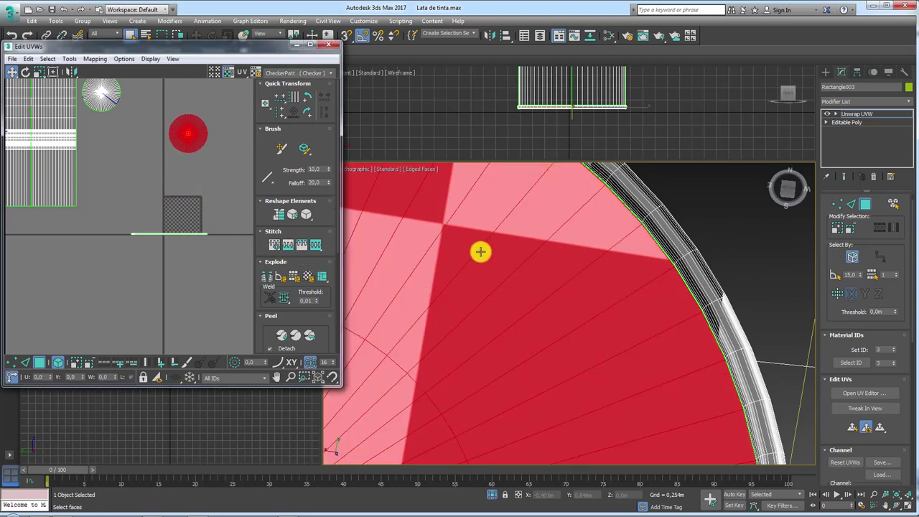
pyautogui.scroll(-5, 538, 287)
pyautogui.click(144, 228)
pyautogui.click(414, 212)
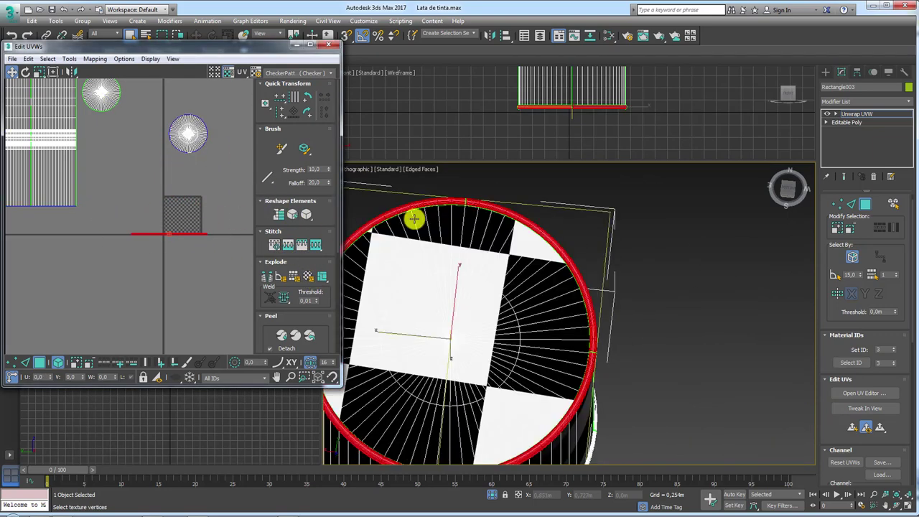
pyautogui.moveTo(414, 214)
pyautogui.keyDown('alt'); pyautogui.mouseDown(button='middle')
pyautogui.moveTo(638, 314)
pyautogui.moveTo(582, 302)
pyautogui.moveTo(598, 311)
pyautogui.moveTo(631, 317)
pyautogui.mouseUp(button='middle'); pyautogui.keyUp('alt')
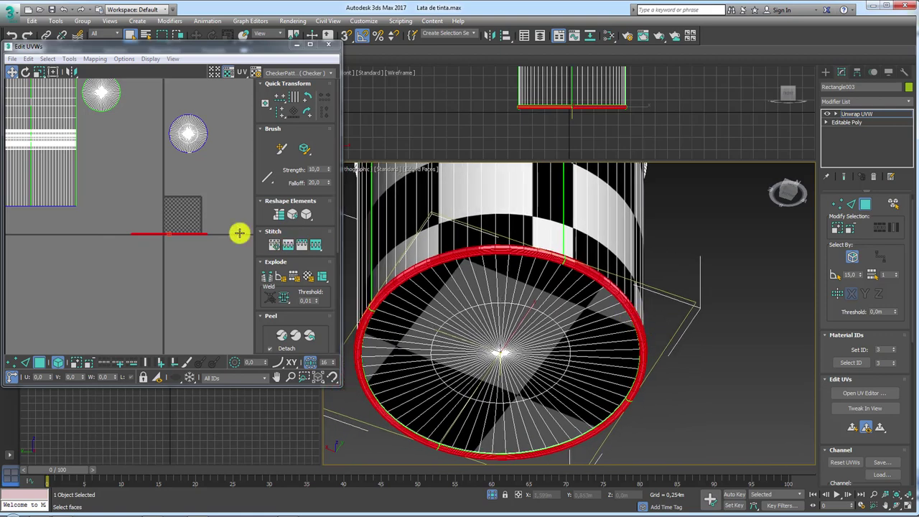
# Step: Trim the rim selection, detach its edge verts, and pull the rim edge away from the shell
pyautogui.scroll(2, 164, 240)
pyautogui.moveTo(567, 300)
pyautogui.keyDown('alt'); pyautogui.mouseDown(button='middle')
pyautogui.moveTo(544, 324)
pyautogui.moveTo(558, 312)
pyautogui.mouseUp(button='middle'); pyautogui.keyUp('alt')
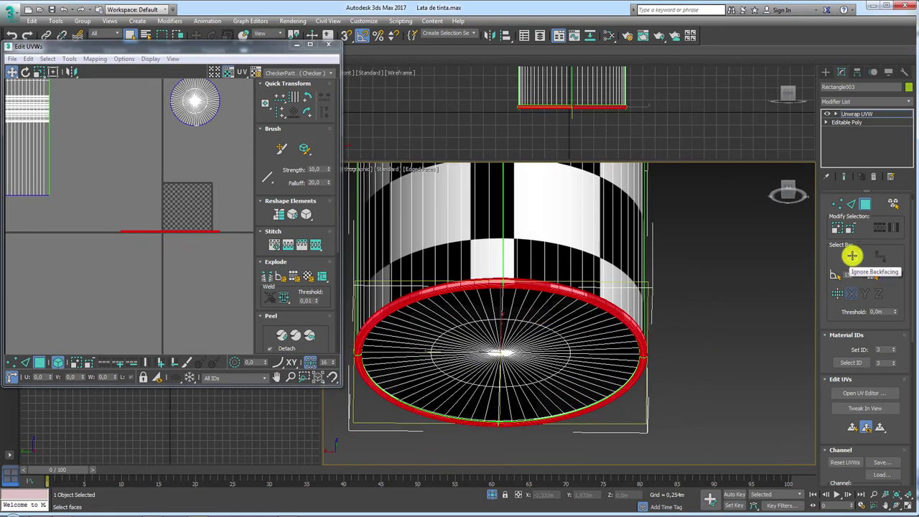
pyautogui.moveTo(700, 287)
pyautogui.keyDown('alt'); pyautogui.mouseDown(button='middle')
pyautogui.moveTo(687, 280)
pyautogui.moveTo(710, 251)
pyautogui.mouseUp(button='middle'); pyautogui.keyUp('alt')
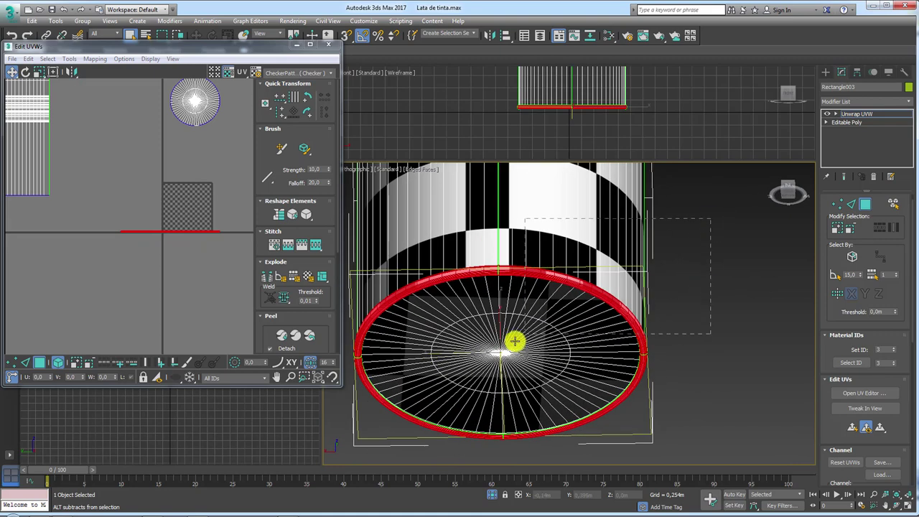
pyautogui.keyDown('alt'); pyautogui.moveTo(506, 345); pyautogui.dragTo(506, 345); pyautogui.keyUp('alt')
pyautogui.keyDown('alt'); pyautogui.moveTo(684, 446); pyautogui.dragTo(511, 330); pyautogui.keyUp('alt')
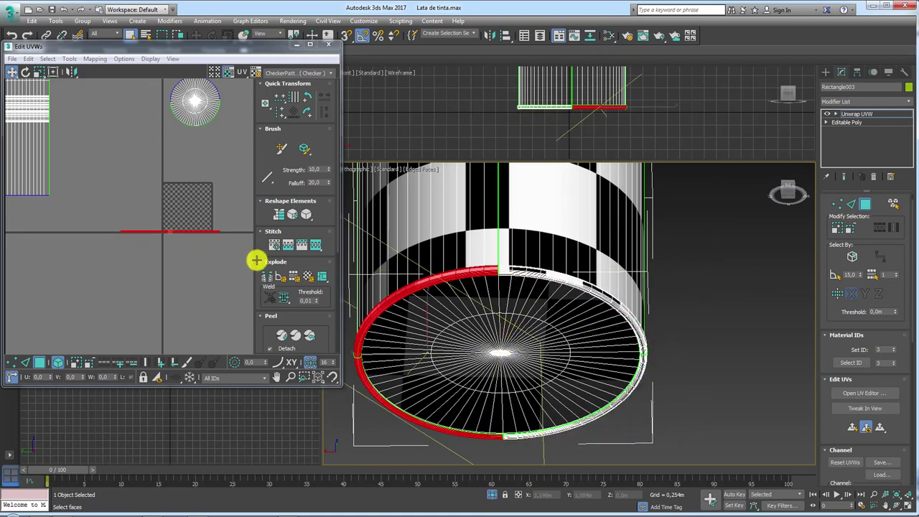
pyautogui.click(68, 58)
pyautogui.click(106, 157)
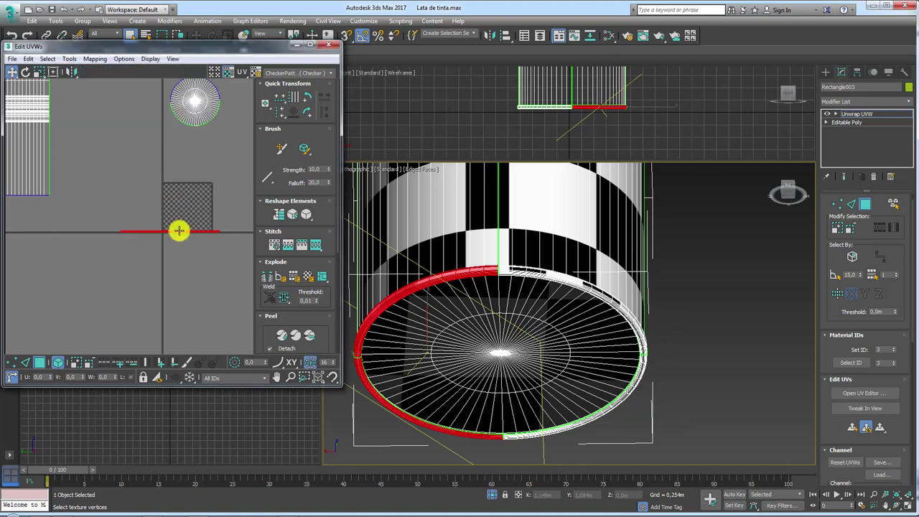
pyautogui.moveTo(181, 231); pyautogui.dragTo(191, 284)
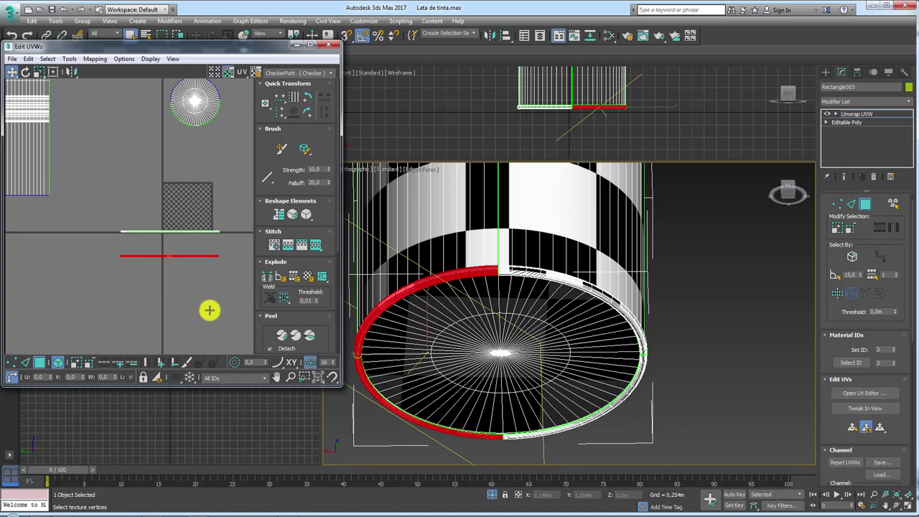
# Step: Straighten both rim edges into vertical strips and place them side by side
pyautogui.click(277, 212)
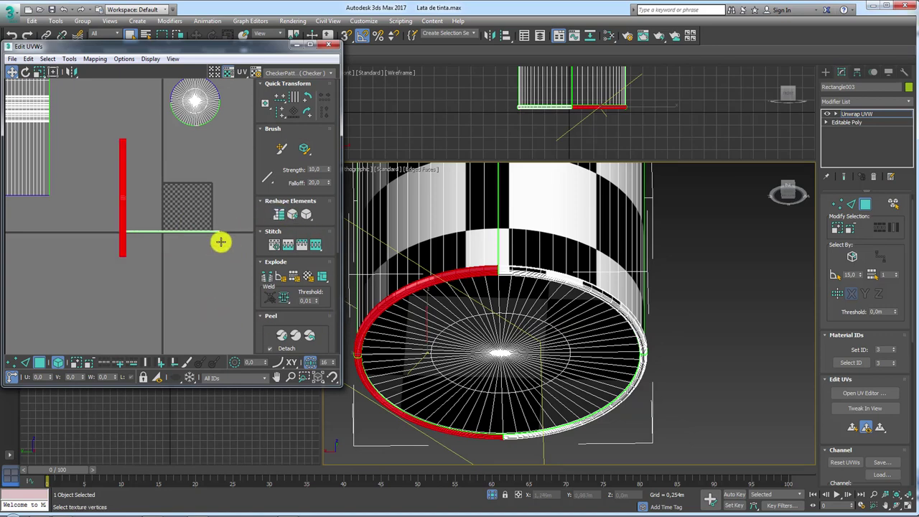
pyautogui.click(217, 233)
pyautogui.click(277, 213)
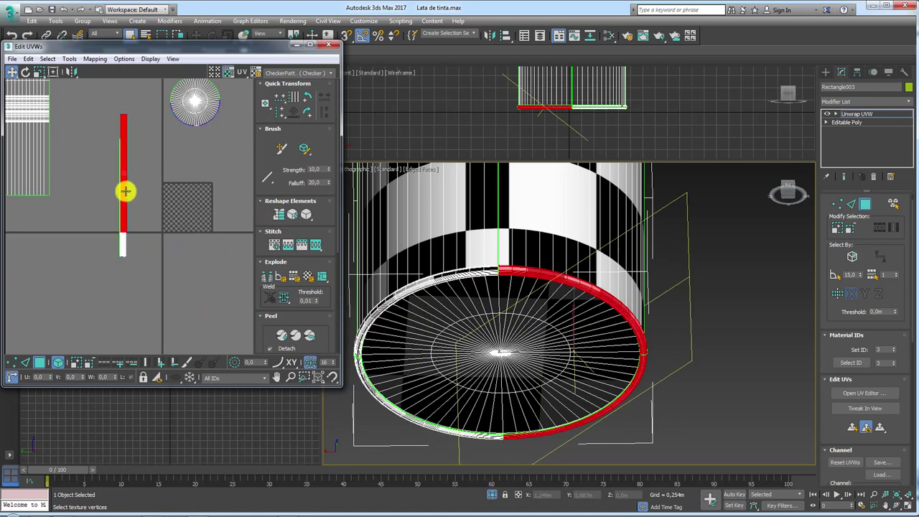
pyautogui.moveTo(132, 209); pyautogui.dragTo(140, 223)
pyautogui.scroll(2, 107, 194)
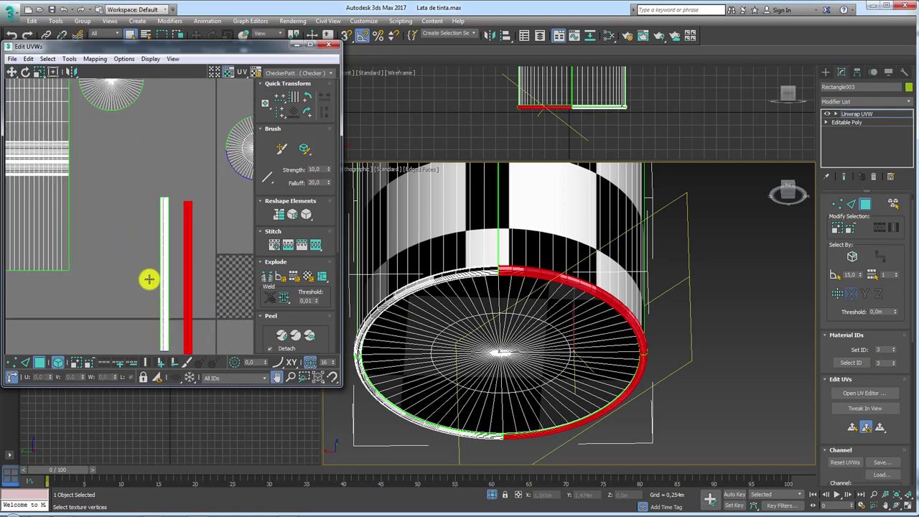
pyautogui.scroll(3, 150, 279)
pyautogui.scroll(-1, 202, 237)
pyautogui.scroll(1, 201, 233)
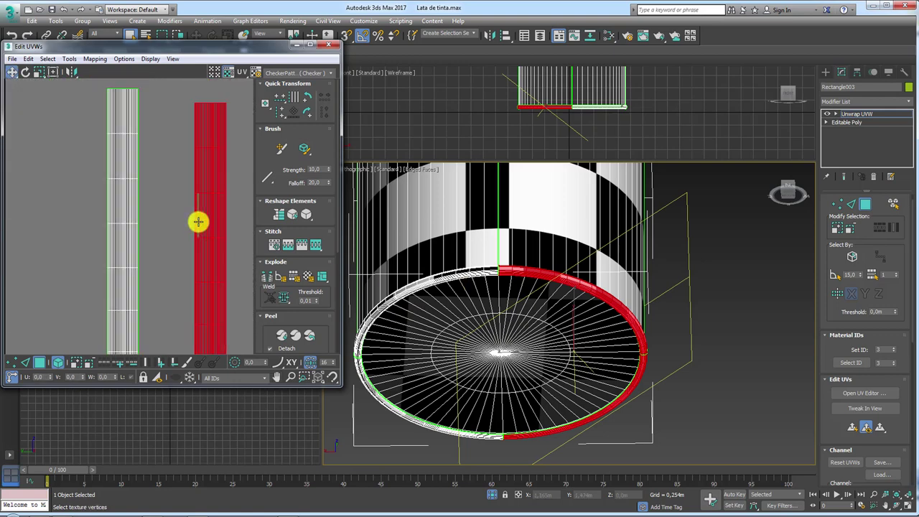
pyautogui.scroll(-3, 201, 230)
pyautogui.moveTo(201, 230); pyautogui.dragTo(152, 188, button='middle')
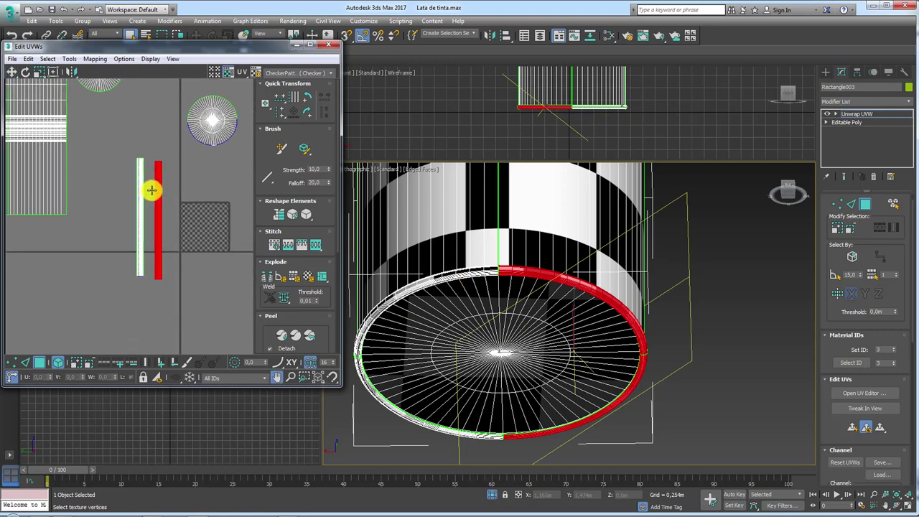
pyautogui.click(70, 58)
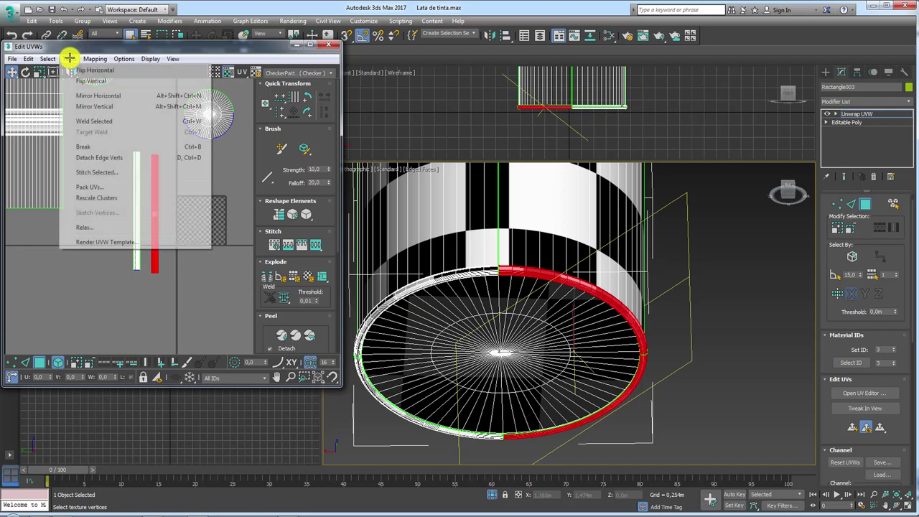
# Step: Relax both straightened rim strips with Tools > Relax > Start Relax
pyautogui.click(94, 229)
pyautogui.click(200, 149)
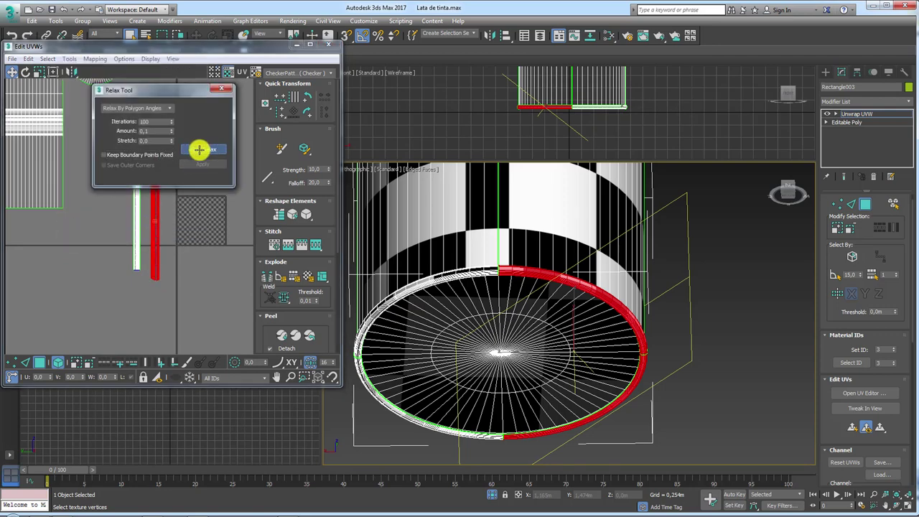
pyautogui.click(222, 89)
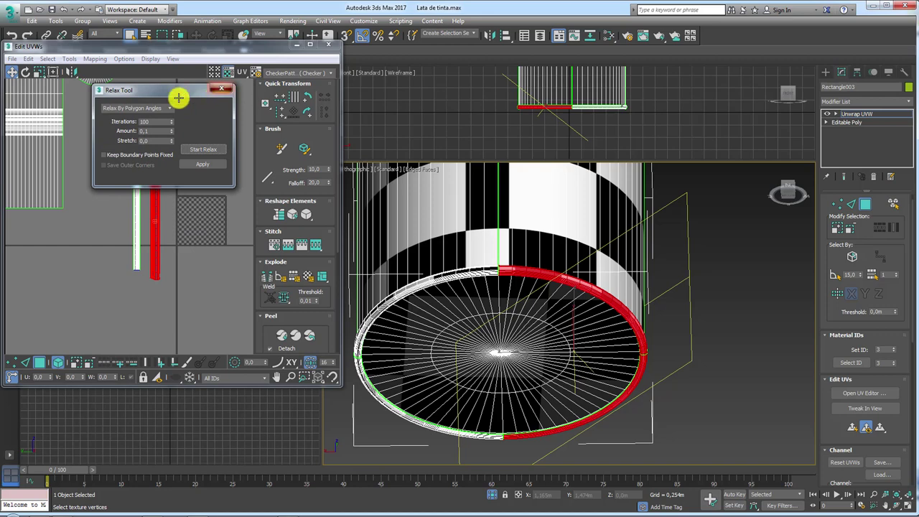
pyautogui.click(137, 152)
pyautogui.click(70, 58)
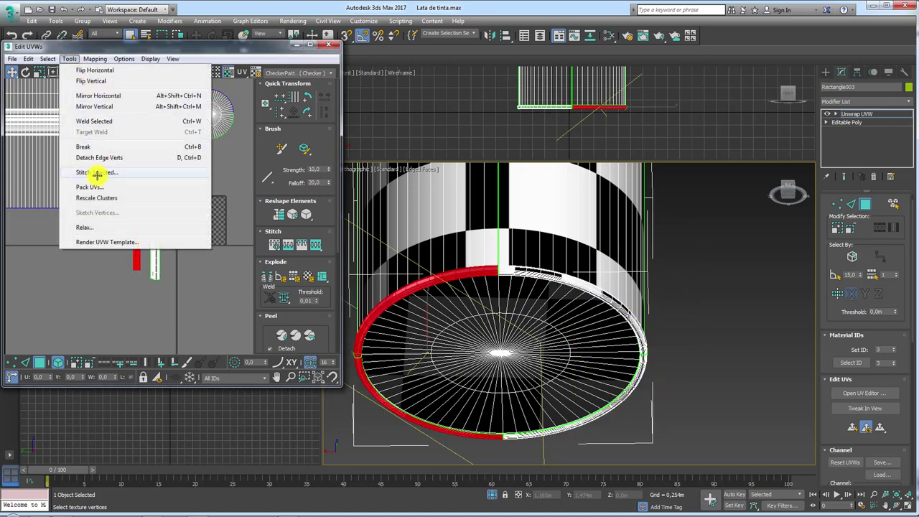
pyautogui.click(101, 227)
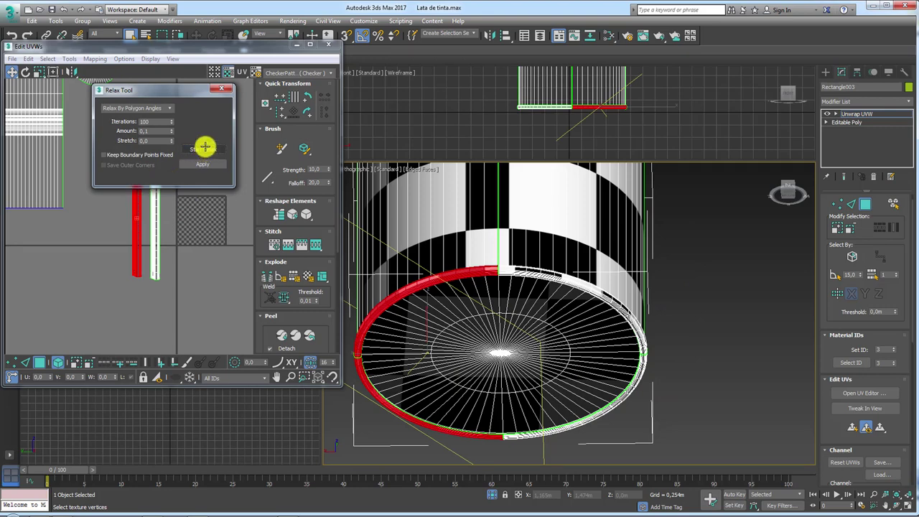
pyautogui.click(229, 89)
# Step: Zoom in on the rim strips and select the right-hand strip
pyautogui.scroll(1, 158, 175)
pyautogui.scroll(2, 139, 188)
pyautogui.scroll(2, 179, 177)
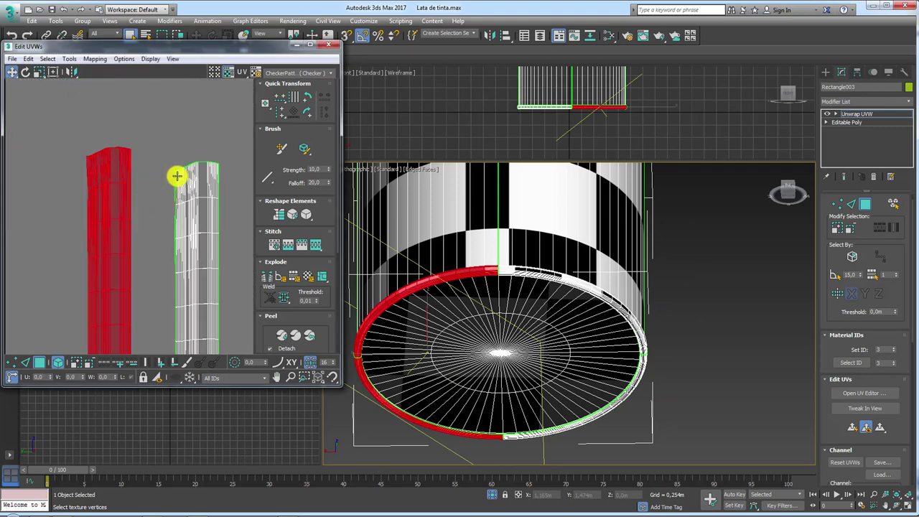
pyautogui.scroll(3, 208, 158)
pyautogui.scroll(2, 208, 157)
pyautogui.click(175, 185)
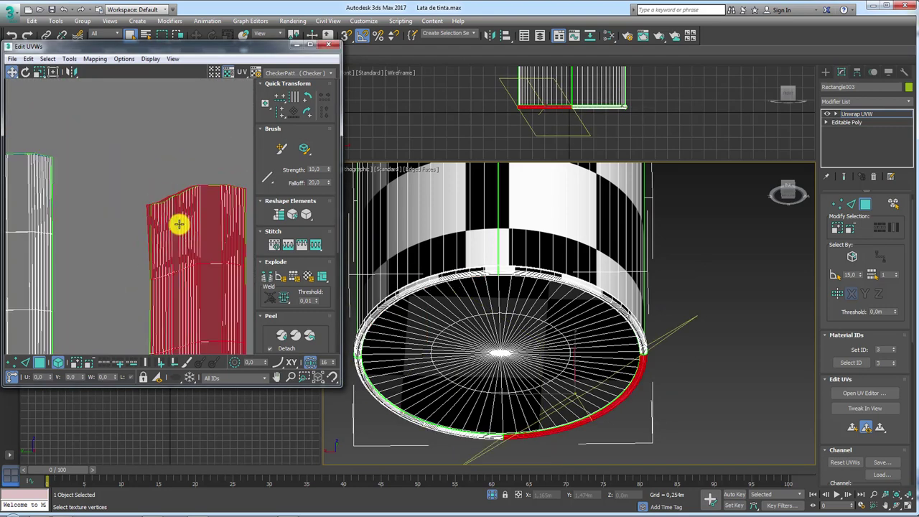
pyautogui.scroll(-3, 200, 266)
pyautogui.scroll(2, 199, 265)
pyautogui.scroll(-2, 174, 204)
pyautogui.scroll(1, 139, 121)
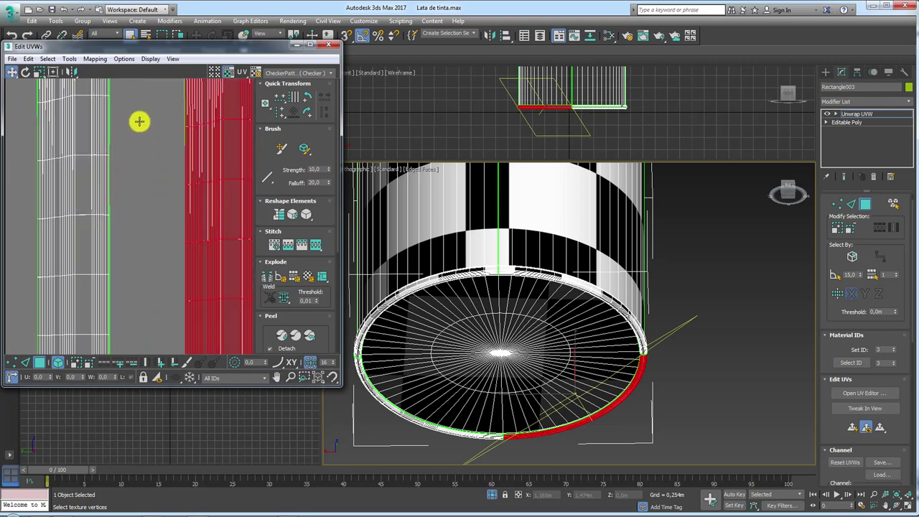
pyautogui.click(140, 121)
pyautogui.click(207, 143)
pyautogui.scroll(-1, 137, 199)
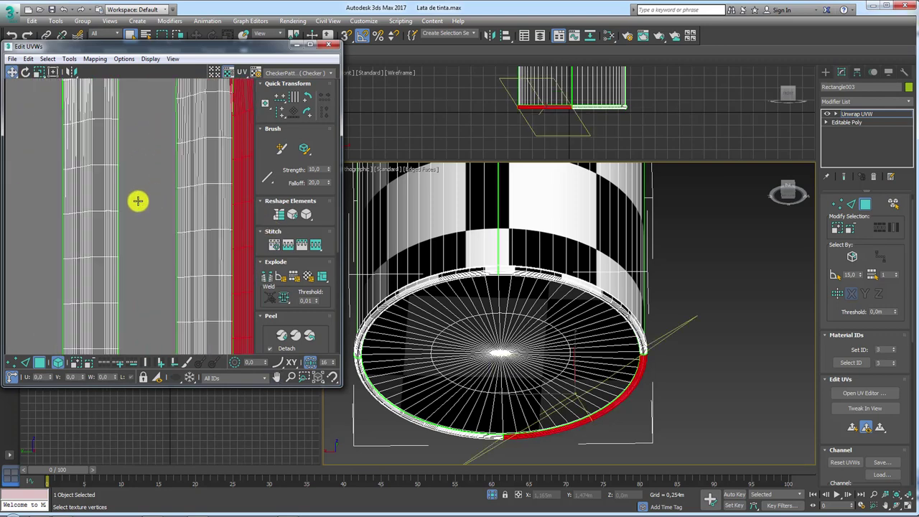
pyautogui.scroll(-2, 158, 194)
# Step: Move the red rim strip into the row, just right of the white strips
pyautogui.click(78, 249)
pyautogui.moveTo(78, 249); pyautogui.dragTo(125, 181, button='middle')
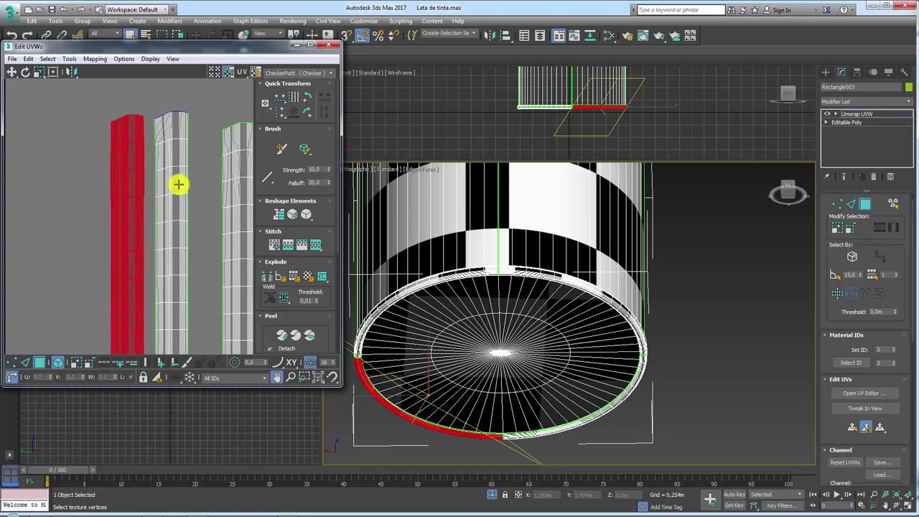
pyautogui.scroll(-2, 194, 239)
pyautogui.moveTo(168, 246); pyautogui.dragTo(152, 257)
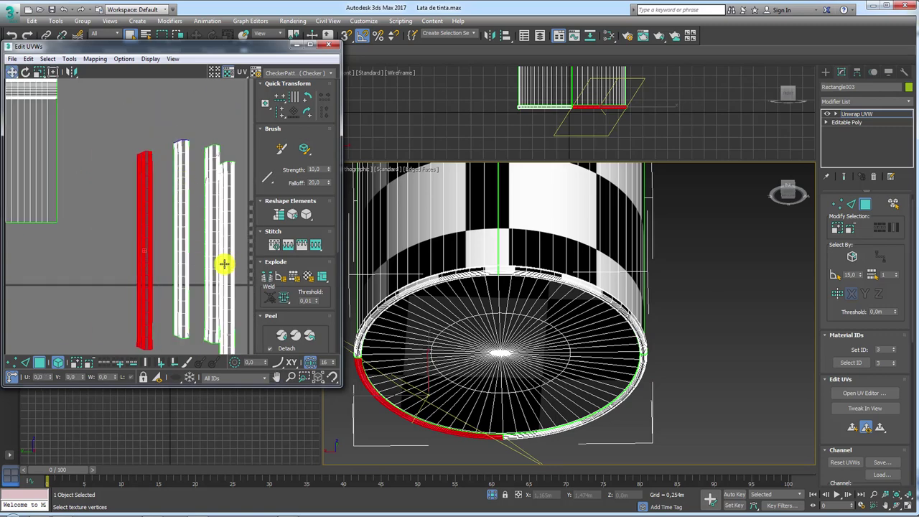
pyautogui.moveTo(224, 264); pyautogui.dragTo(229, 261)
pyautogui.moveTo(230, 261); pyautogui.dragTo(124, 266, button='middle')
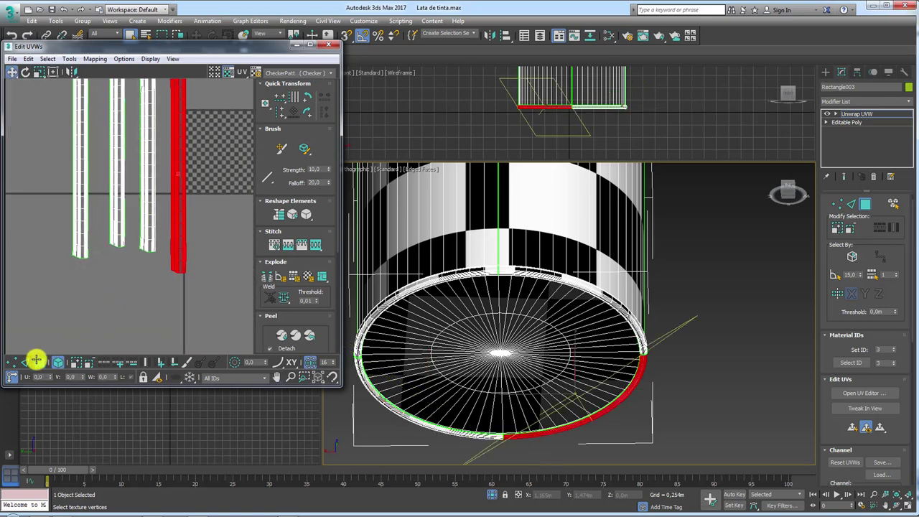
# Step: Switch to Edge sub-object mode and select the rim strip's edges
pyautogui.click(24, 361)
pyautogui.scroll(1, 181, 295)
pyautogui.scroll(3, 197, 286)
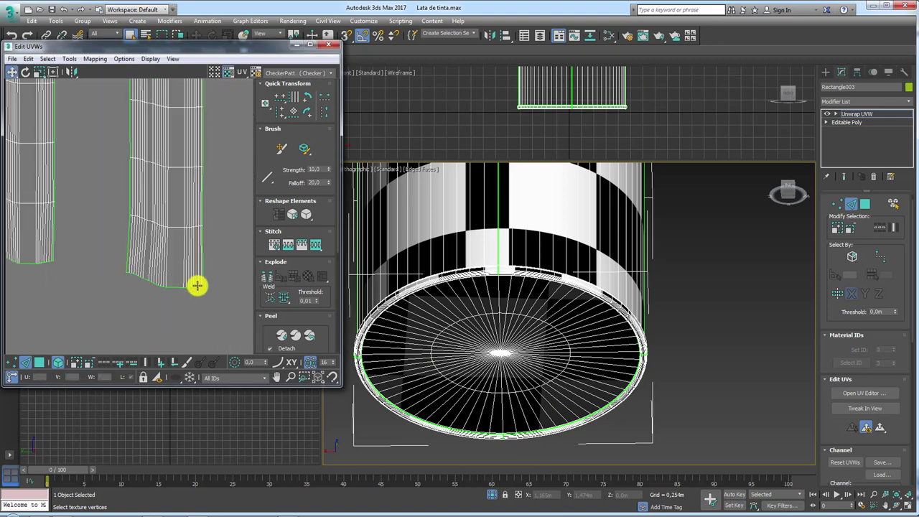
pyautogui.scroll(1, 197, 286)
pyautogui.click(170, 288)
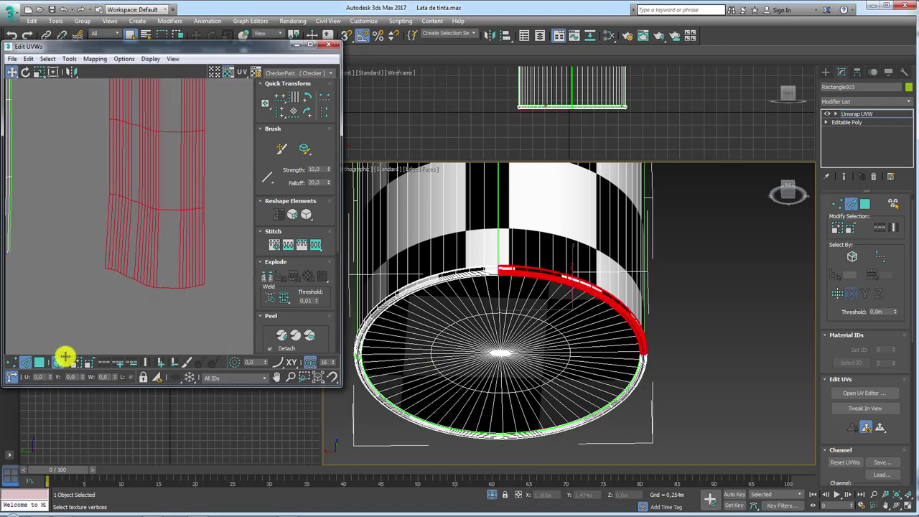
pyautogui.click(22, 363)
pyautogui.click(25, 362)
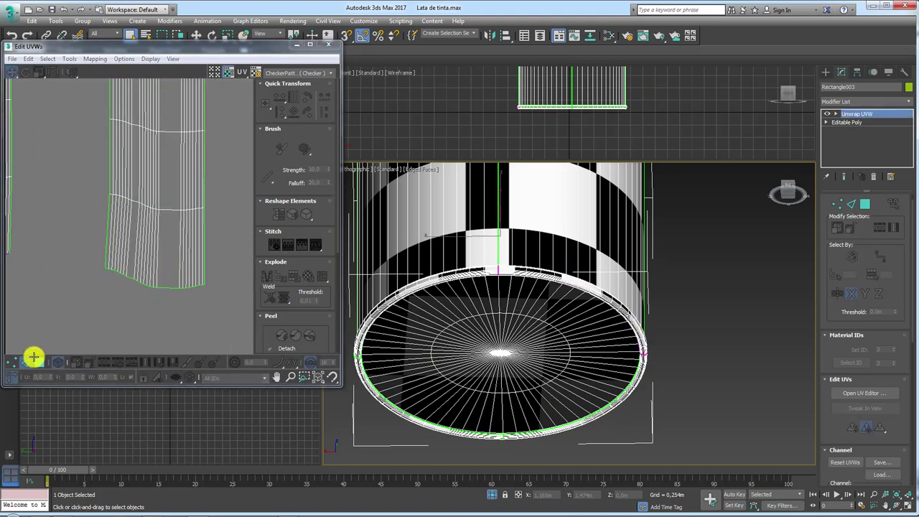
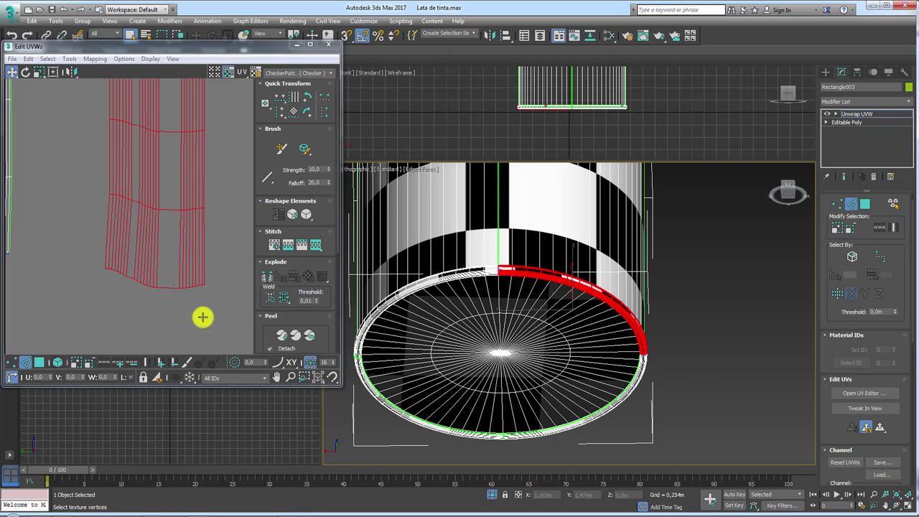
# Step: Clear the current rim edge selection and select the edges of the four tall rim strips
pyautogui.click(170, 290)
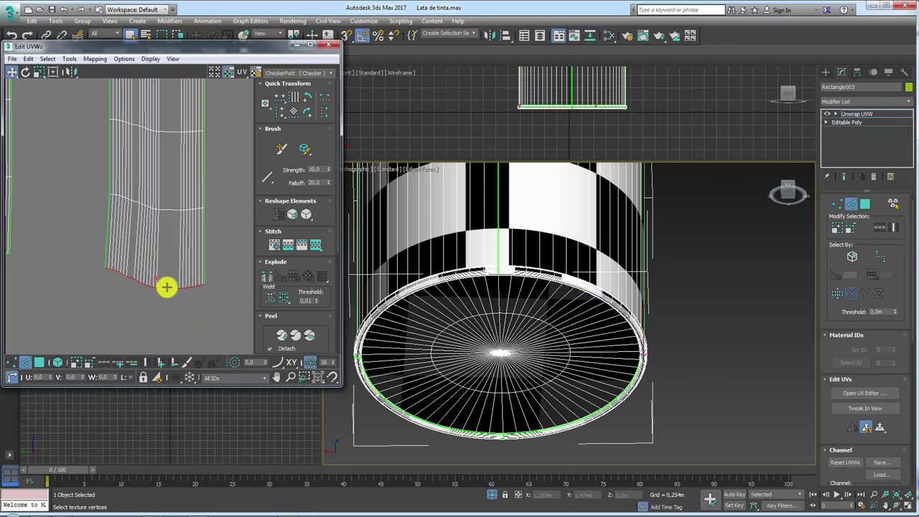
pyautogui.scroll(-3, 166, 288)
pyautogui.scroll(-2, 168, 287)
pyautogui.scroll(2, 181, 252)
pyautogui.scroll(2, 153, 191)
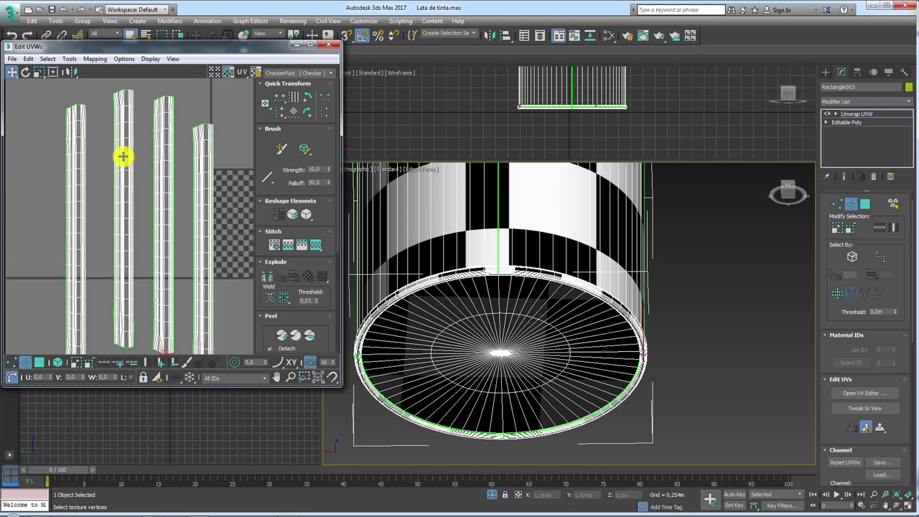
pyautogui.scroll(1, 121, 191)
pyautogui.scroll(2, 131, 195)
pyautogui.scroll(2, 132, 198)
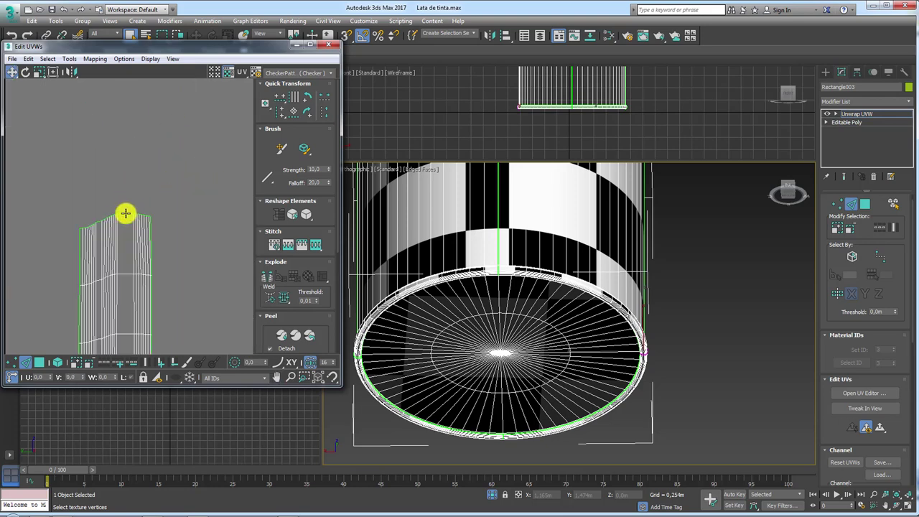
pyautogui.scroll(-3, 125, 214)
pyautogui.scroll(-2, 160, 199)
pyautogui.scroll(2, 160, 213)
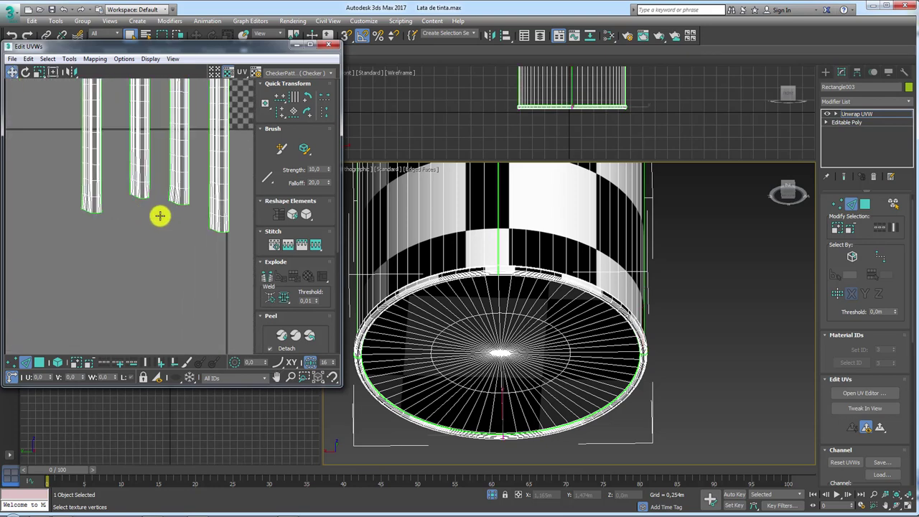
pyautogui.moveTo(160, 213); pyautogui.dragTo(166, 332, button='middle')
pyautogui.scroll(-1, 151, 337)
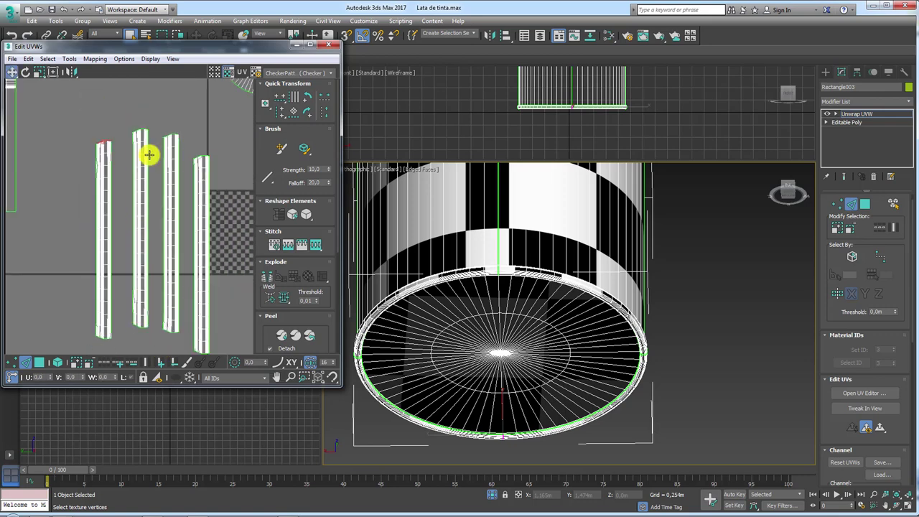
# Step: Stitch the selected rim strips with Bias 0.75, then select the joined strip's faces
pyautogui.click(69, 59)
pyautogui.click(115, 173)
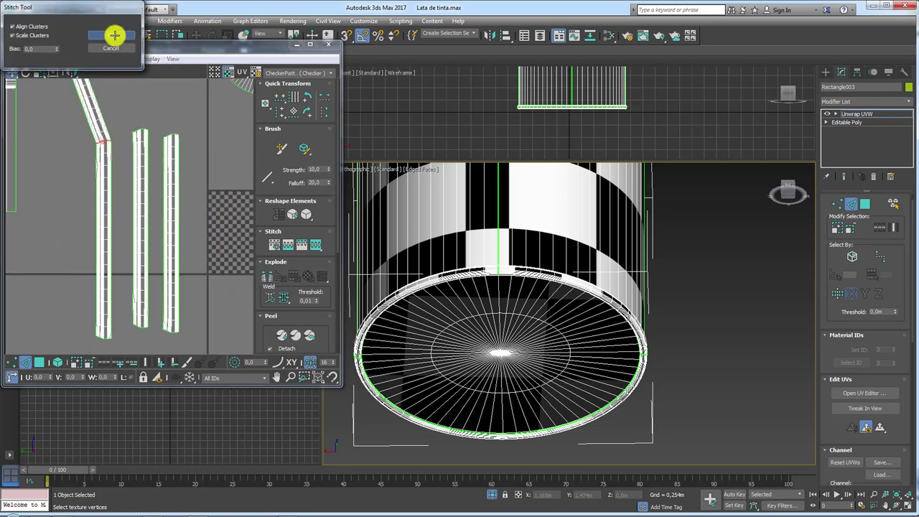
pyautogui.moveTo(58, 43)
pyautogui.mouseDown()
pyautogui.moveTo(61, 33)
pyautogui.moveTo(107, 150)
pyautogui.mouseUp()
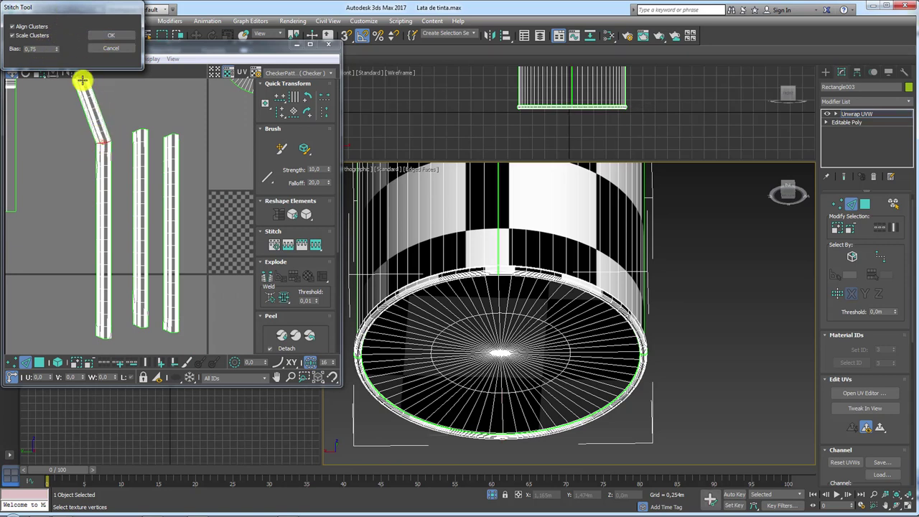
pyautogui.click(112, 35)
pyautogui.scroll(-2, 143, 172)
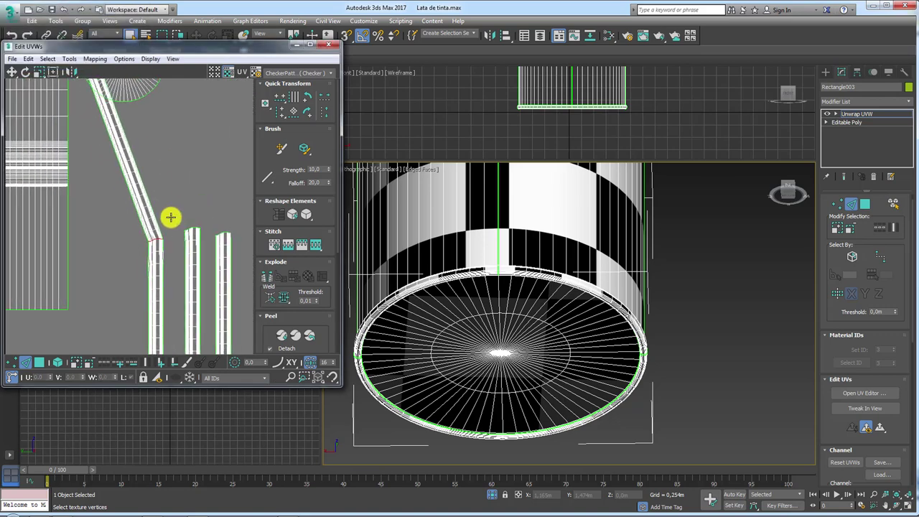
pyautogui.scroll(-2, 170, 213)
pyautogui.click(57, 362)
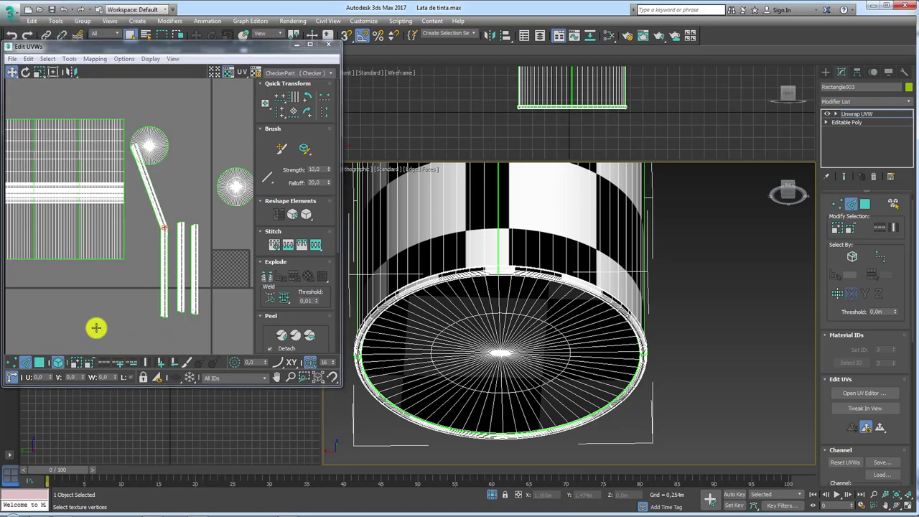
pyautogui.click(165, 235)
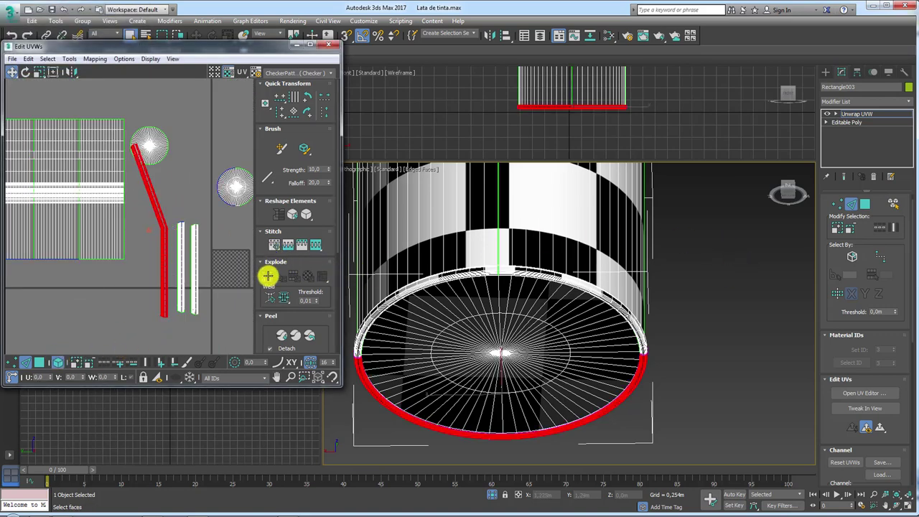
# Step: Straighten the selected rim strip faces into a line and move the strip down and right
pyautogui.click(57, 362)
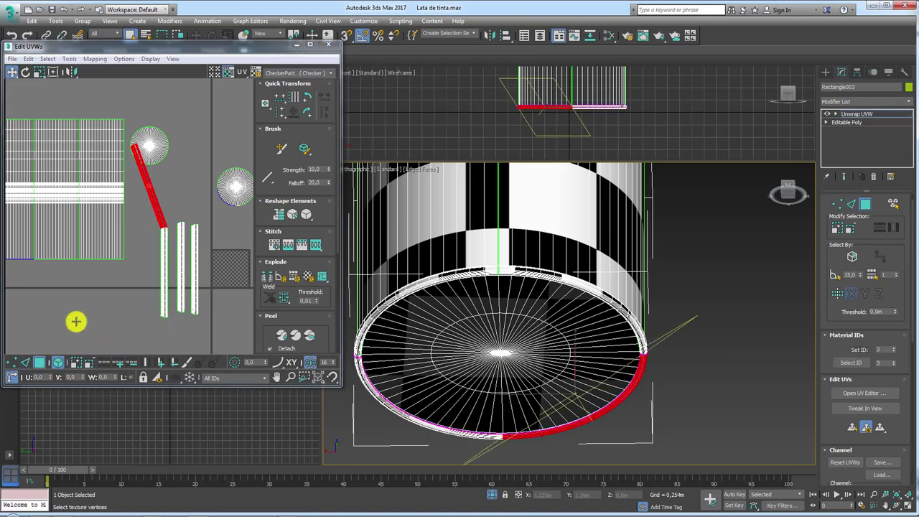
pyautogui.click(162, 246)
pyautogui.click(273, 217)
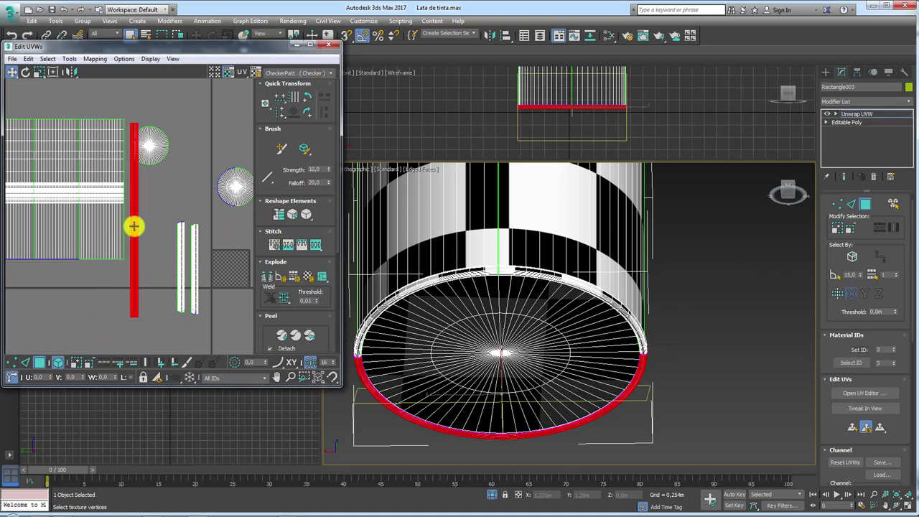
pyautogui.moveTo(144, 240); pyautogui.dragTo(144, 268)
pyautogui.scroll(5, 150, 213)
pyautogui.scroll(-4, 159, 216)
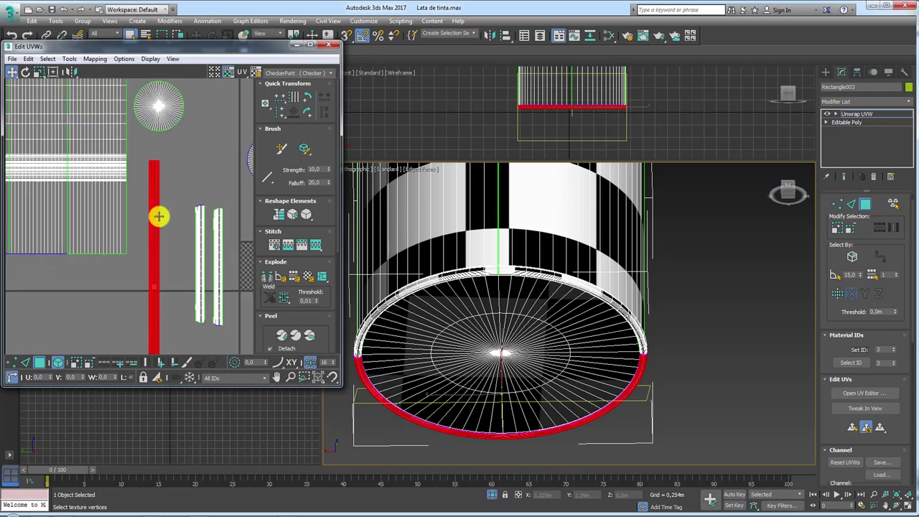
pyautogui.scroll(-2, 159, 215)
pyautogui.moveTo(525, 380)
pyautogui.keyDown('alt'); pyautogui.mouseDown(button='middle')
pyautogui.moveTo(433, 382)
pyautogui.moveTo(524, 273)
pyautogui.moveTo(643, 310)
pyautogui.mouseUp(button='middle'); pyautogui.keyUp('alt')
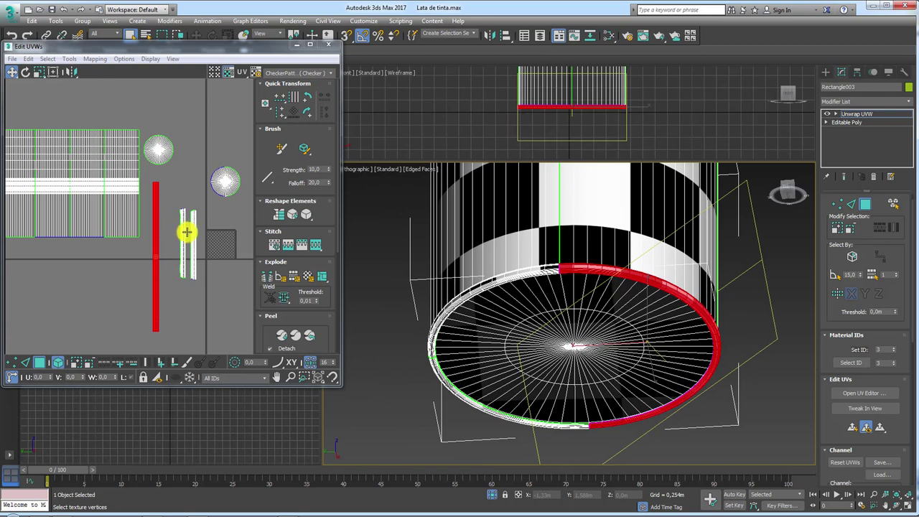
# Step: Select the long rim strip and the edge at its lower end
pyautogui.click(182, 234)
pyautogui.click(45, 363)
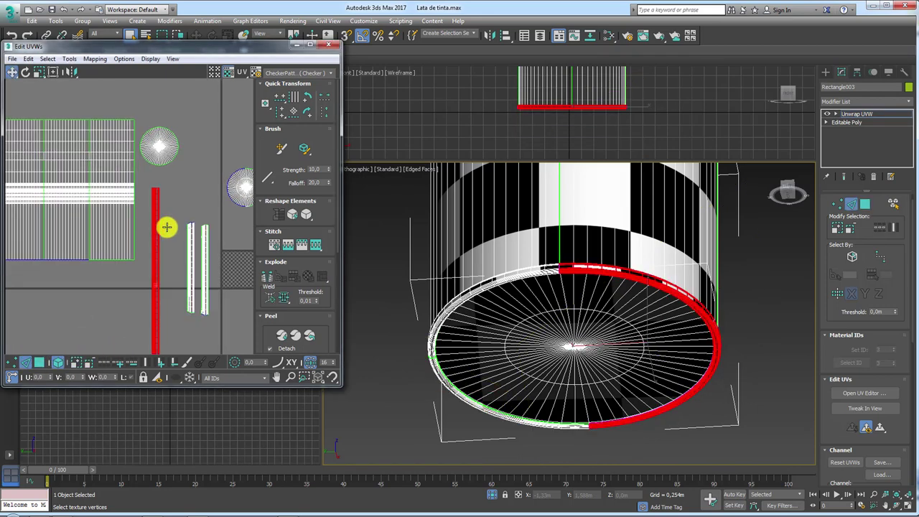
pyautogui.scroll(3, 216, 219)
pyautogui.scroll(3, 215, 229)
pyautogui.scroll(-2, 180, 257)
pyautogui.scroll(-2, 137, 303)
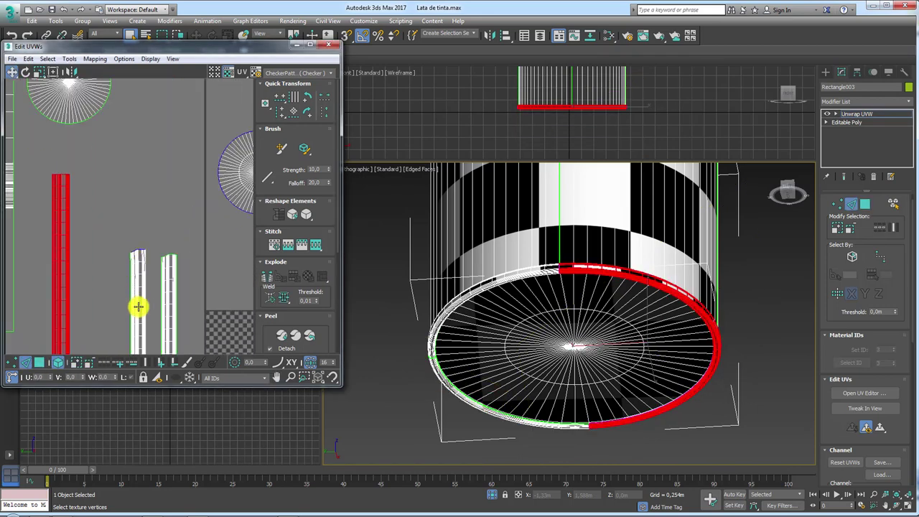
pyautogui.scroll(2, 168, 272)
pyautogui.scroll(2, 145, 279)
pyautogui.click(143, 276)
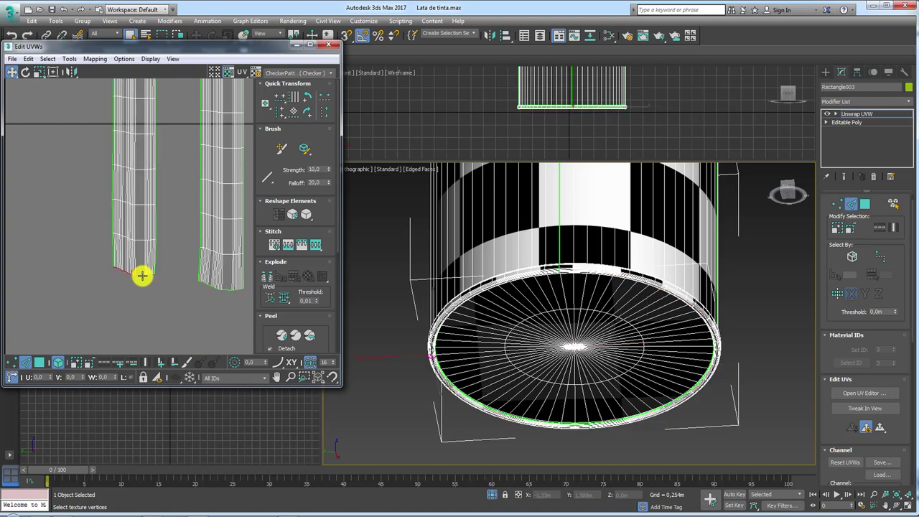
pyautogui.scroll(-2, 148, 287)
pyautogui.scroll(-2, 172, 186)
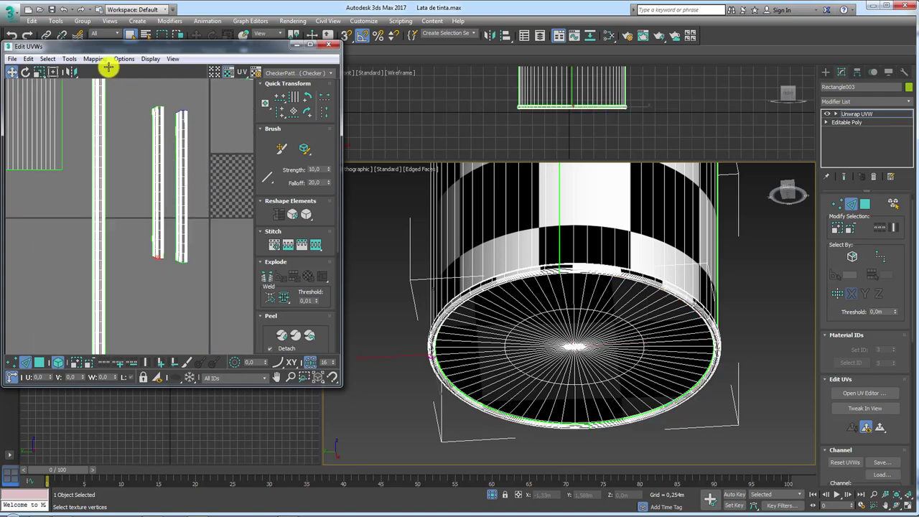
# Step: Stitch the remaining rim piece on, straighten the strip vertically and place it beside the main island
pyautogui.click(73, 59)
pyautogui.click(75, 165)
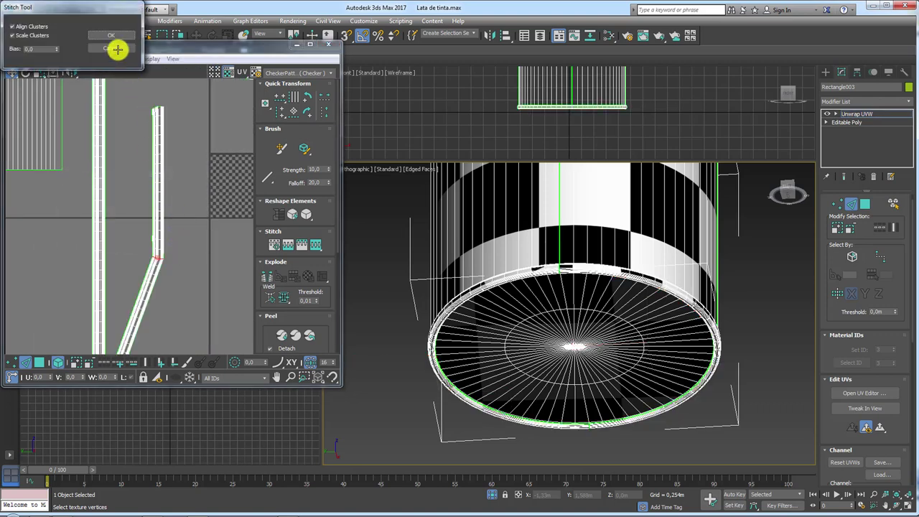
pyautogui.click(117, 49)
pyautogui.click(58, 362)
pyautogui.click(152, 228)
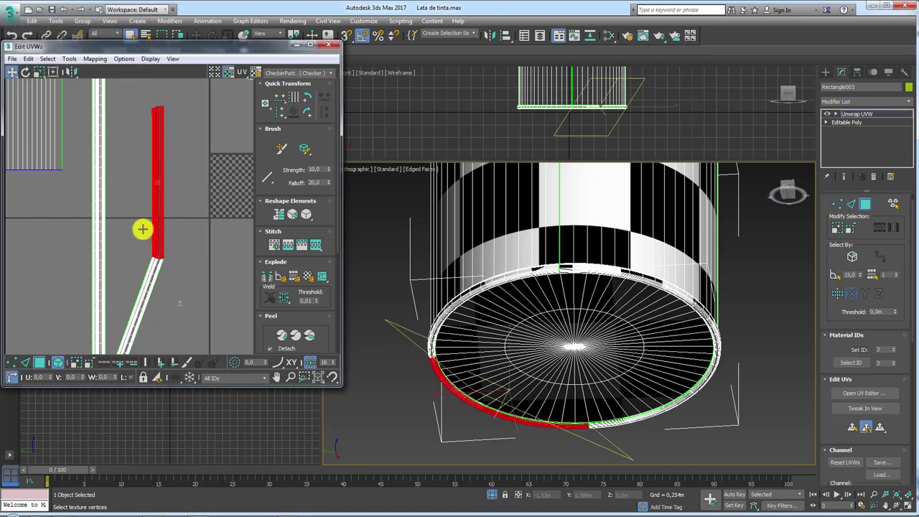
pyautogui.click(274, 214)
pyautogui.scroll(-3, 148, 195)
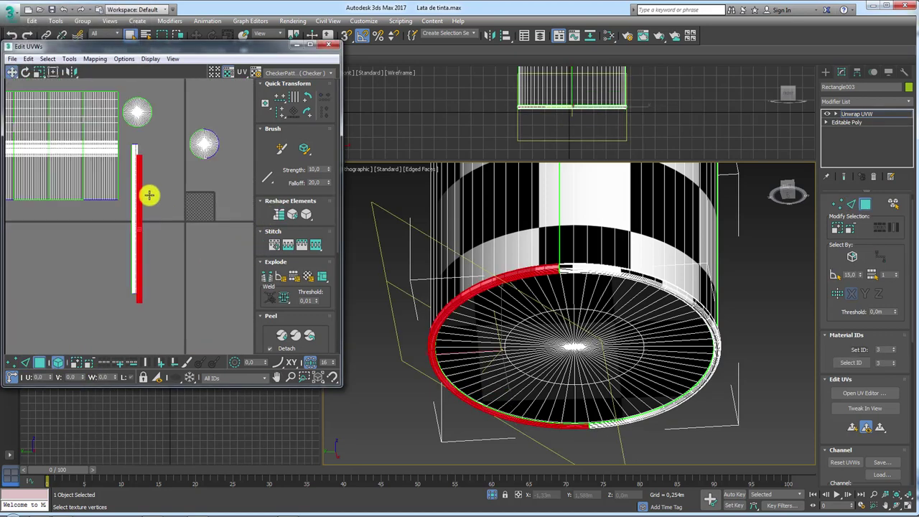
pyautogui.moveTo(140, 204); pyautogui.dragTo(142, 193)
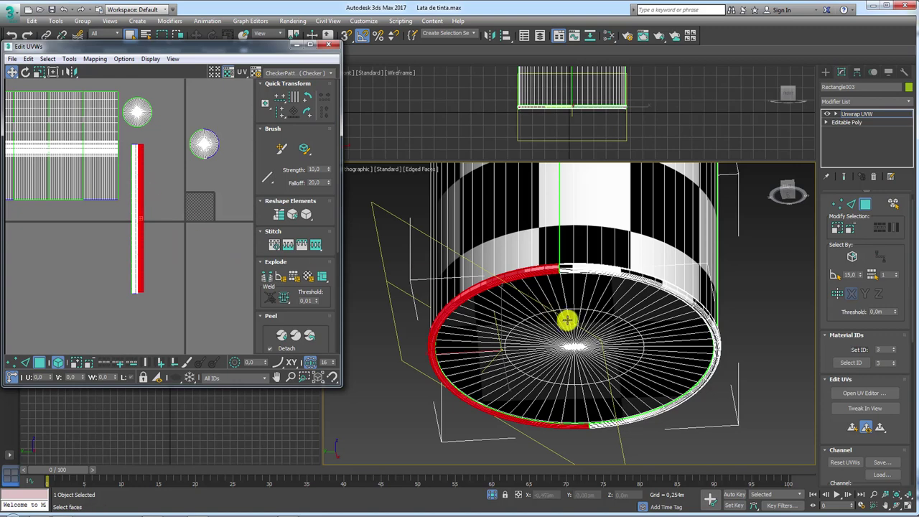
pyautogui.scroll(2, 180, 272)
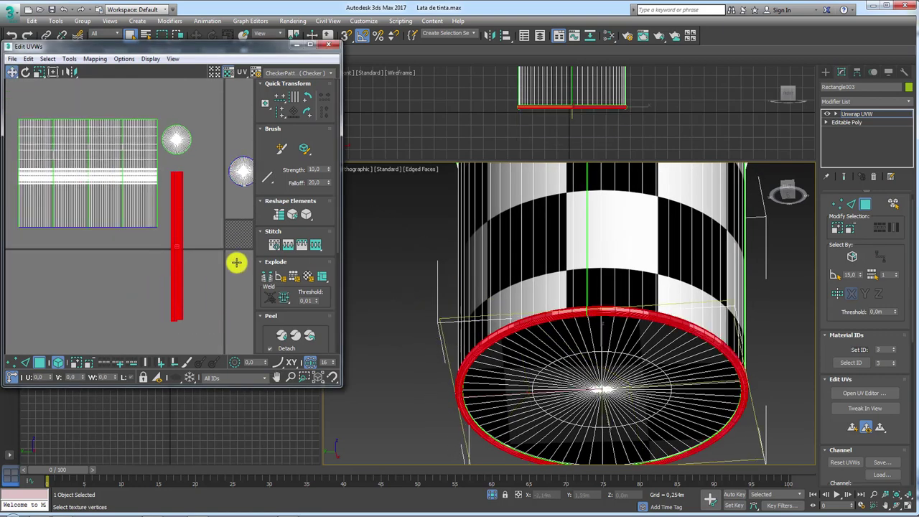
pyautogui.scroll(-4, 539, 275)
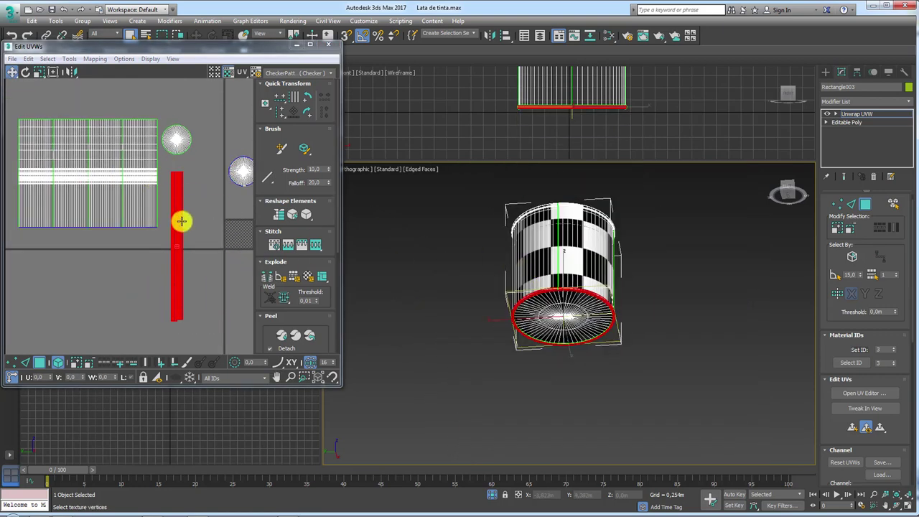
pyautogui.moveTo(209, 209); pyautogui.dragTo(201, 281, button='middle')
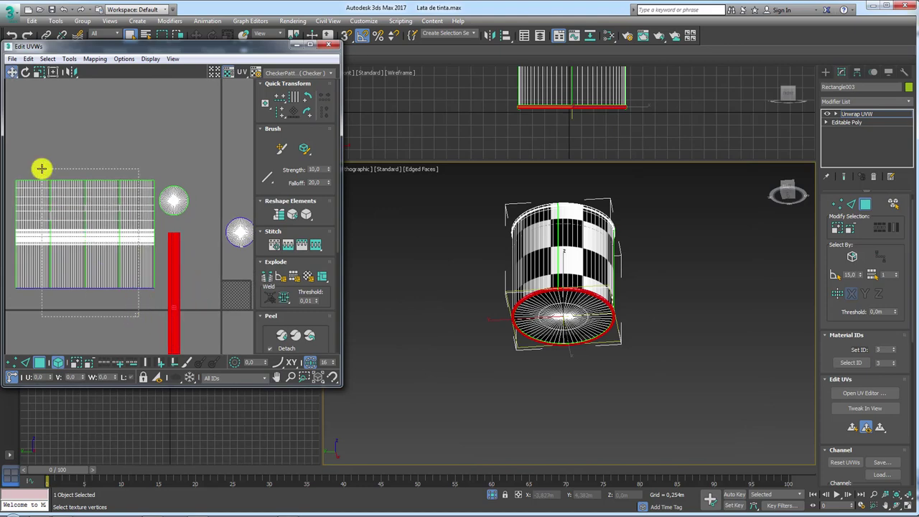
# Step: Select the side-wall and round cap islands and move the small ring island up and left
pyautogui.moveTo(41, 168); pyautogui.dragTo(169, 198)
pyautogui.moveTo(540, 210)
pyautogui.keyDown('alt'); pyautogui.mouseDown(button='middle')
pyautogui.moveTo(558, 355)
pyautogui.moveTo(568, 303)
pyautogui.mouseUp(button='middle'); pyautogui.keyUp('alt')
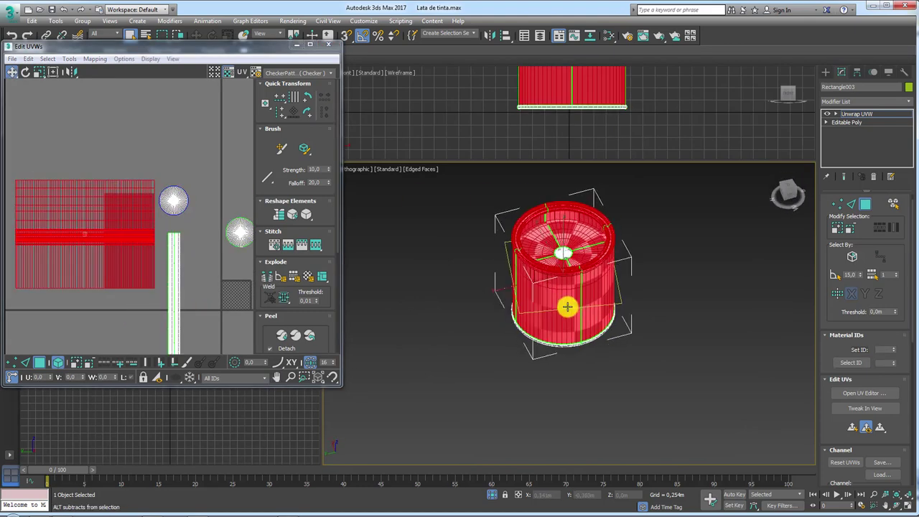
pyautogui.moveTo(183, 210); pyautogui.dragTo(129, 154)
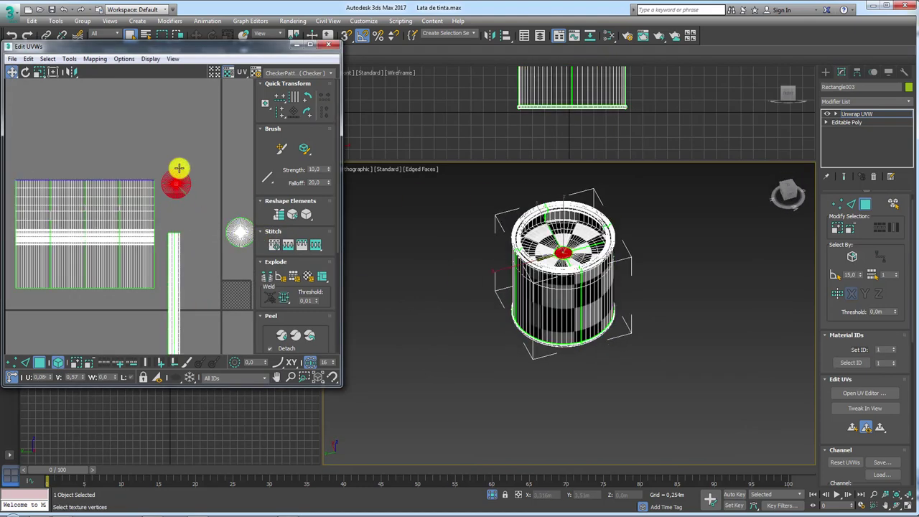
pyautogui.click(245, 235)
pyautogui.moveTo(241, 240); pyautogui.dragTo(198, 174)
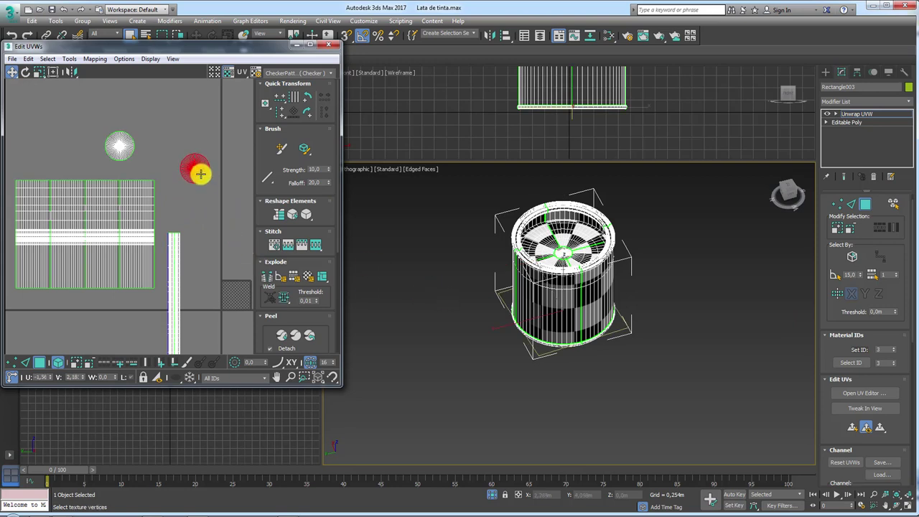
pyautogui.scroll(-3, 209, 283)
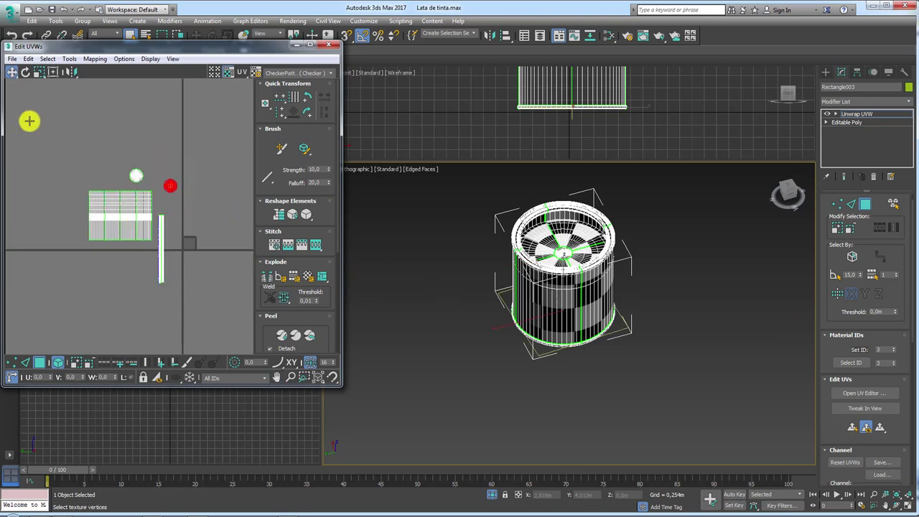
# Step: Select all UV islands and Pack Normalize them into the 0–1 square
pyautogui.hotkey('ctrl', 'a')
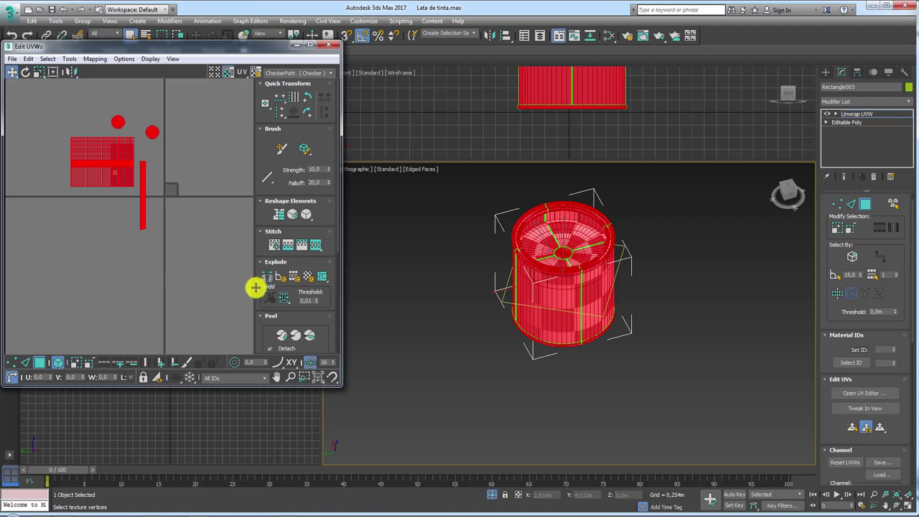
pyautogui.moveTo(259, 310); pyautogui.dragTo(263, 157)
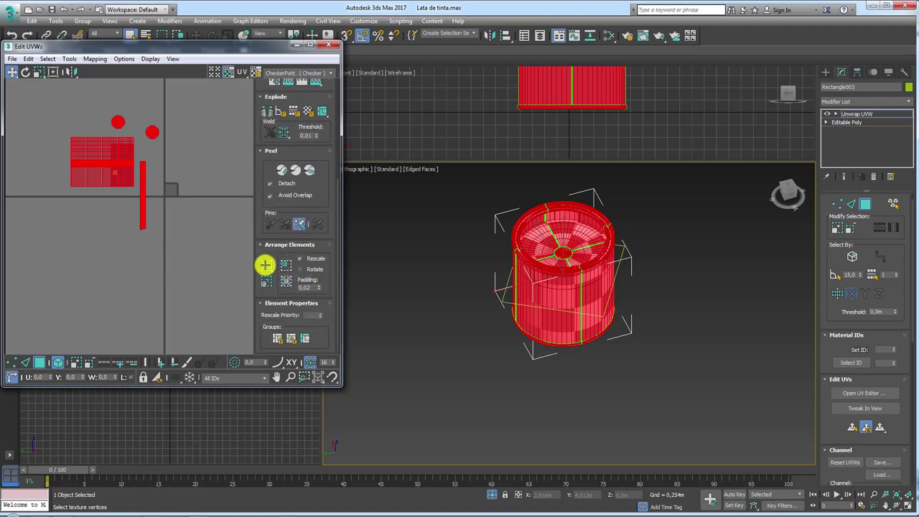
pyautogui.scroll(2, 179, 191)
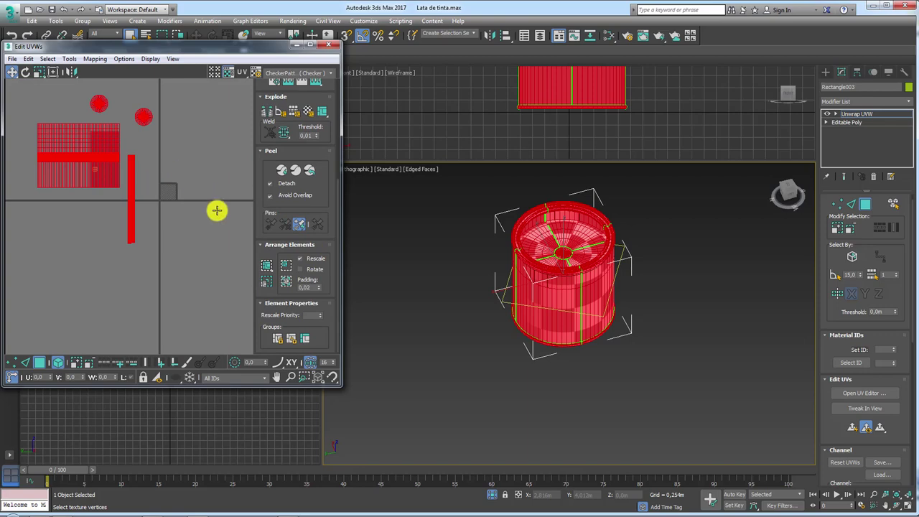
pyautogui.click(267, 265)
pyautogui.scroll(4, 179, 187)
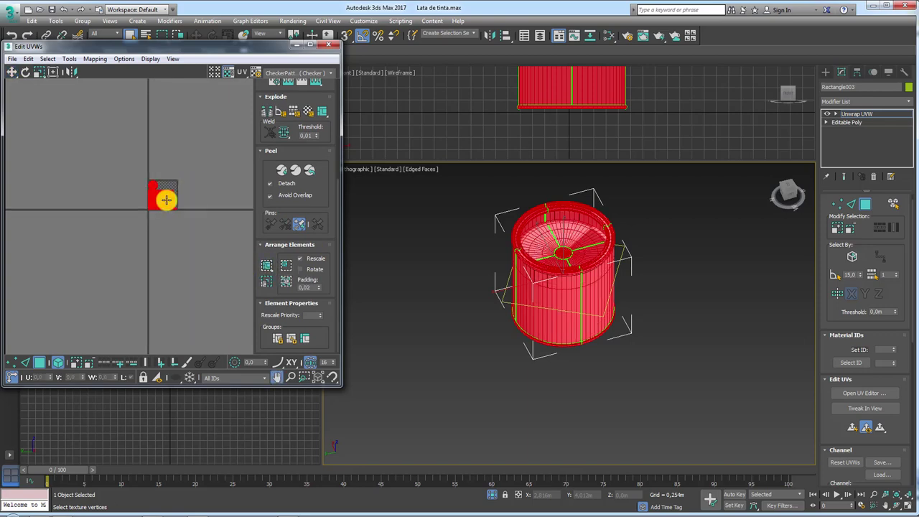
pyautogui.scroll(5, 166, 197)
pyautogui.scroll(5, 164, 191)
# Step: Hide the checker background and move the thin UV strip up and right
pyautogui.click(234, 203)
pyautogui.scroll(2, 211, 242)
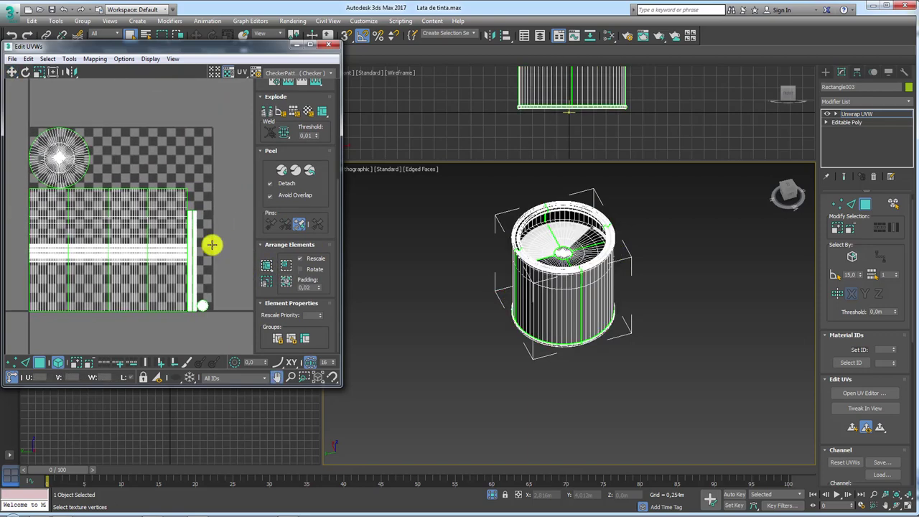
pyautogui.scroll(2, 199, 277)
pyautogui.click(225, 71)
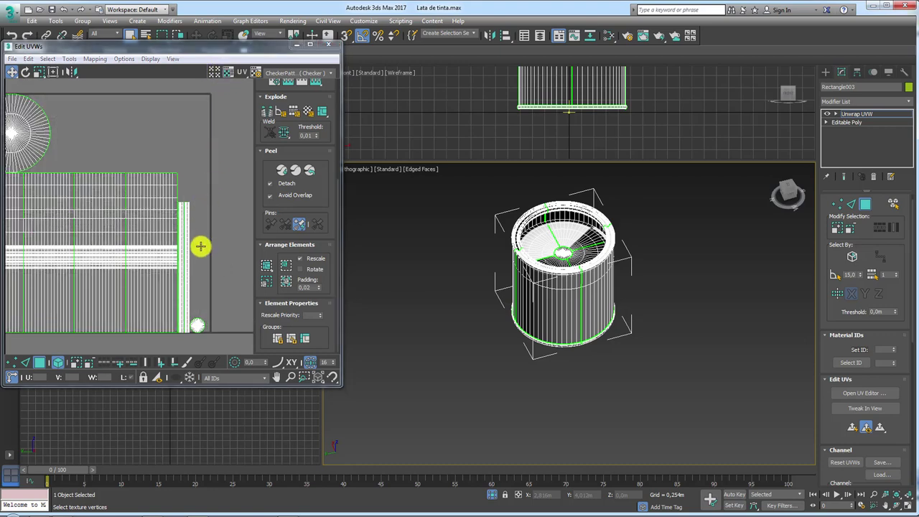
pyautogui.click(183, 219)
pyautogui.moveTo(189, 207); pyautogui.dragTo(192, 147)
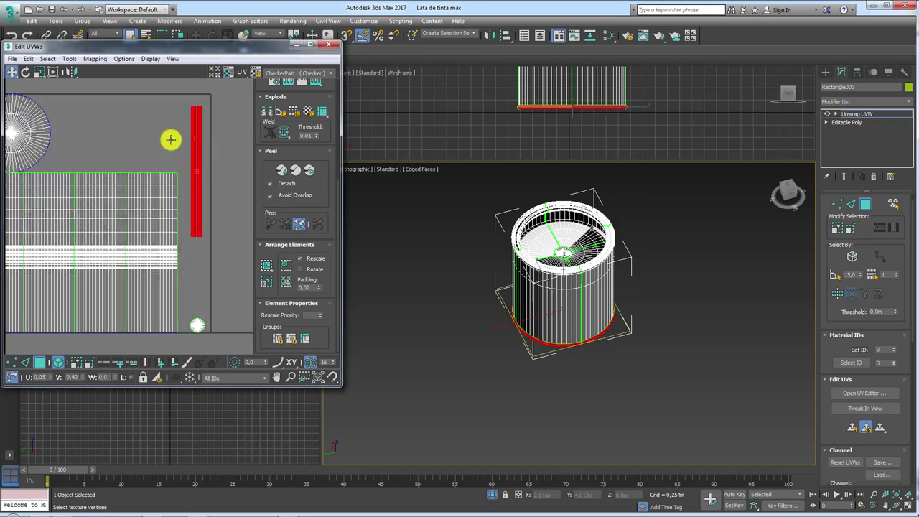
pyautogui.scroll(-2, 184, 197)
pyautogui.scroll(-1, 189, 251)
# Step: Shrink the large UV block slightly and move the tiny corner element up beside the round cap
pyautogui.click(176, 263)
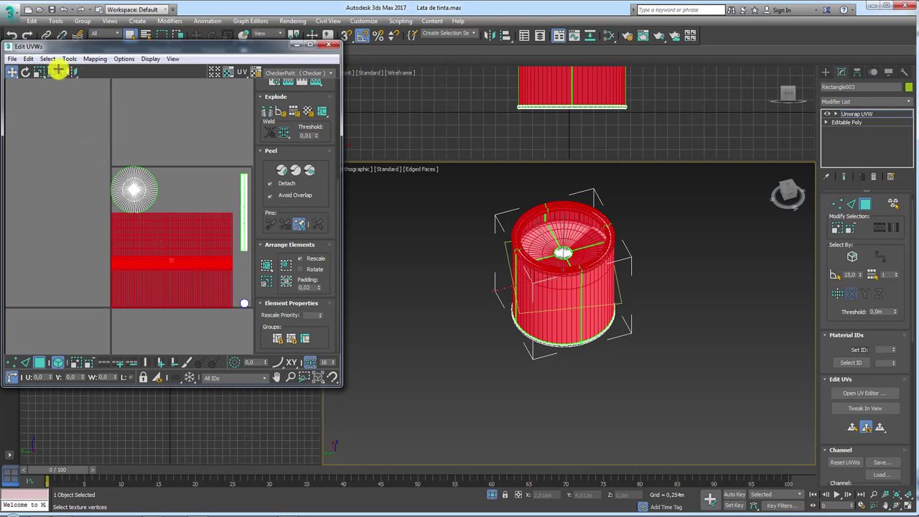
pyautogui.click(39, 71)
pyautogui.moveTo(170, 251); pyautogui.dragTo(167, 253)
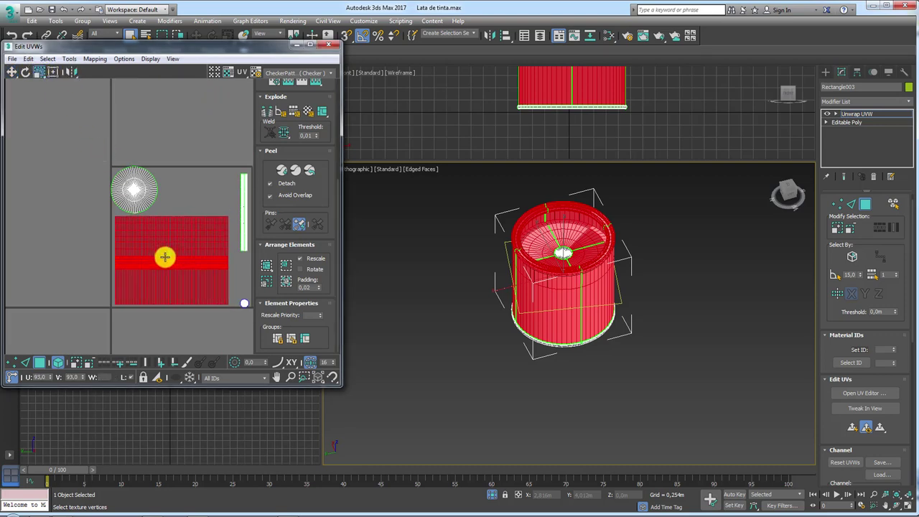
pyautogui.click(129, 184)
pyautogui.moveTo(205, 245); pyautogui.dragTo(145, 234, button='middle')
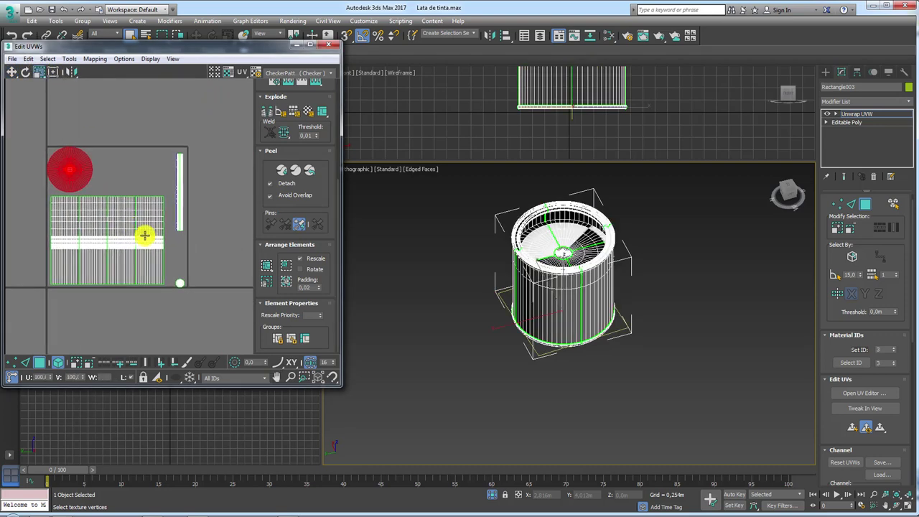
pyautogui.click(180, 283)
pyautogui.click(14, 69)
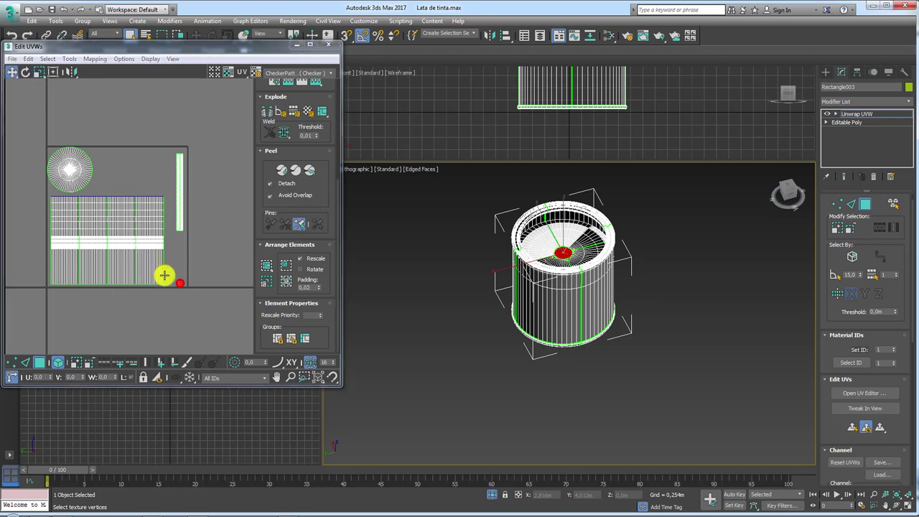
pyautogui.moveTo(180, 282); pyautogui.dragTo(104, 156)
pyautogui.scroll(-3, 104, 160)
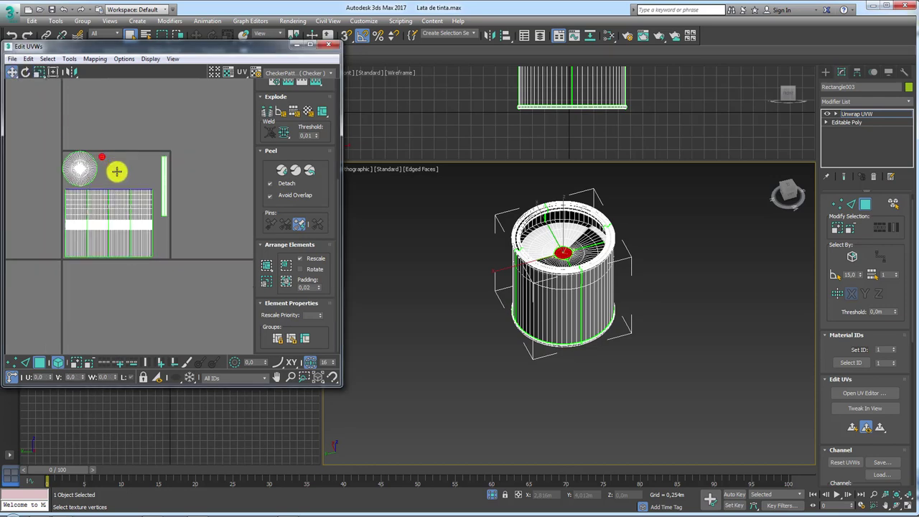
pyautogui.scroll(-2, 117, 170)
# Step: Collapse the can to Editable Poly and set the Checker map's tiling to 20 in U and V
pyautogui.rightClick(540, 256)
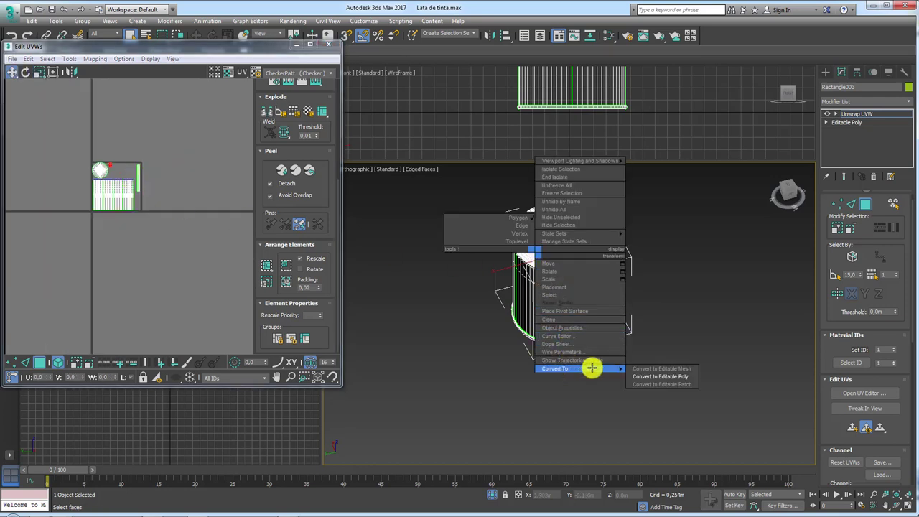
pyautogui.click(642, 375)
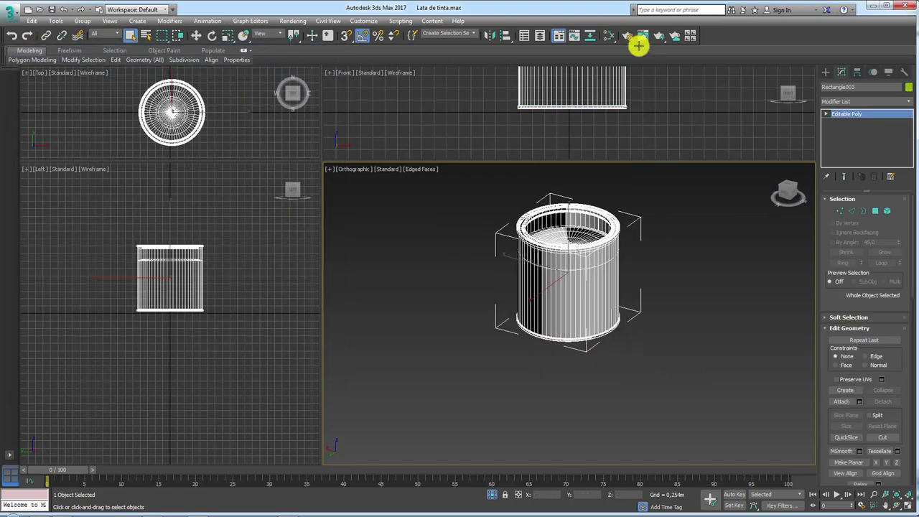
pyautogui.click(608, 35)
pyautogui.doubleClick(342, 268)
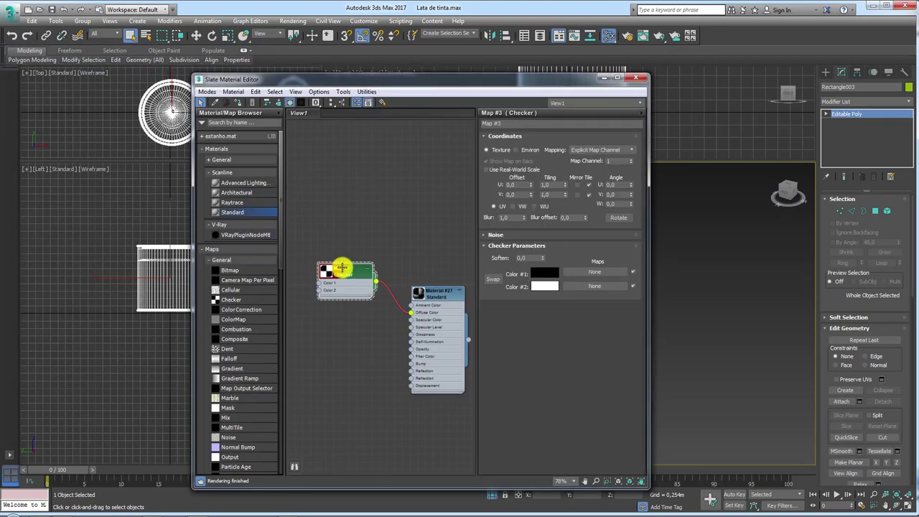
pyautogui.moveTo(450, 74); pyautogui.dragTo(256, 35)
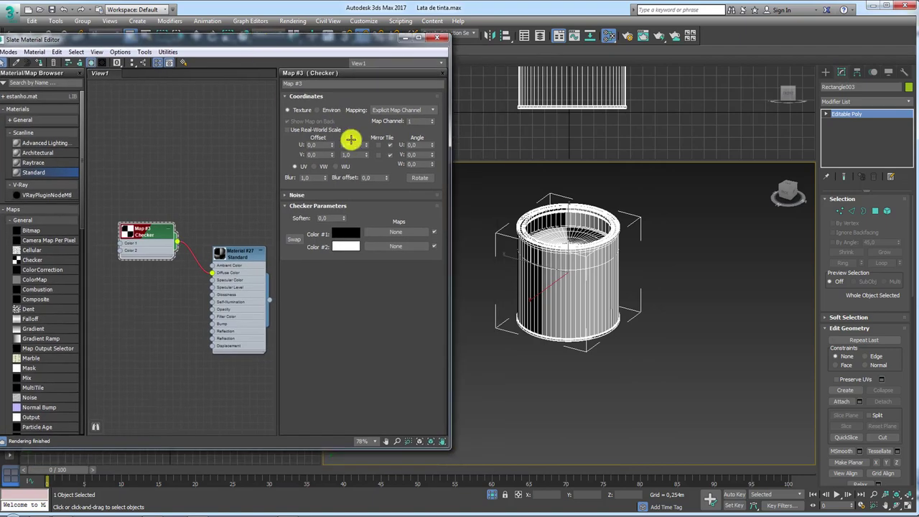
pyautogui.moveTo(352, 144); pyautogui.dragTo(330, 146)
pyautogui.write('20')
pyautogui.press('Return')
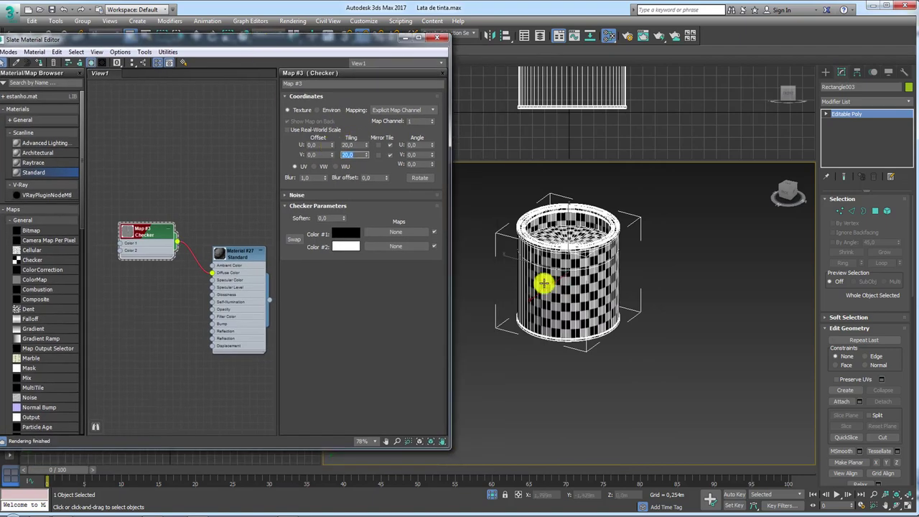
pyautogui.scroll(3, 585, 323)
pyautogui.scroll(3, 567, 310)
# Step: Close the material editor, select the red knob on the can's handle, and reopen the Slate Material Editor
pyautogui.moveTo(556, 303)
pyautogui.keyDown('alt'); pyautogui.mouseDown(button='middle')
pyautogui.moveTo(612, 267)
pyautogui.moveTo(661, 417)
pyautogui.moveTo(408, 16)
pyautogui.mouseUp(button='middle'); pyautogui.keyUp('alt')
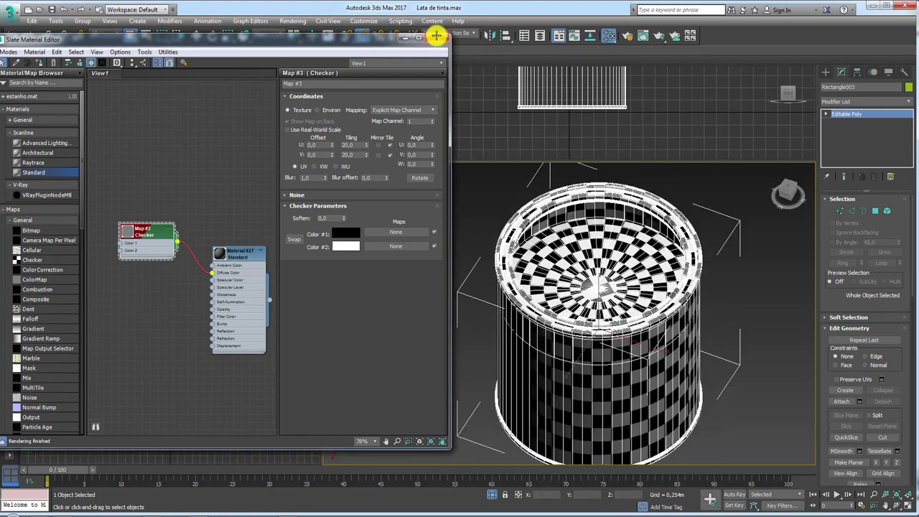
pyautogui.click(436, 35)
pyautogui.scroll(-4, 573, 251)
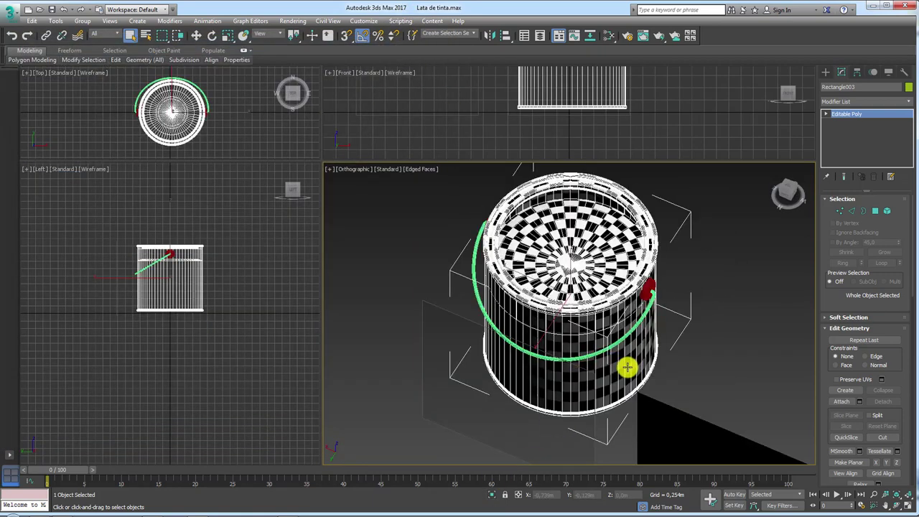
pyautogui.click(631, 305)
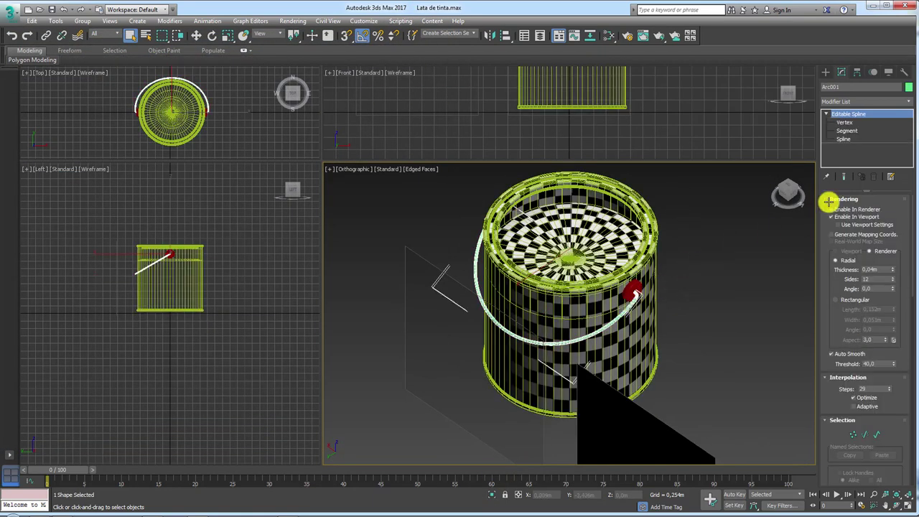
pyautogui.click(632, 290)
pyautogui.scroll(5, 634, 286)
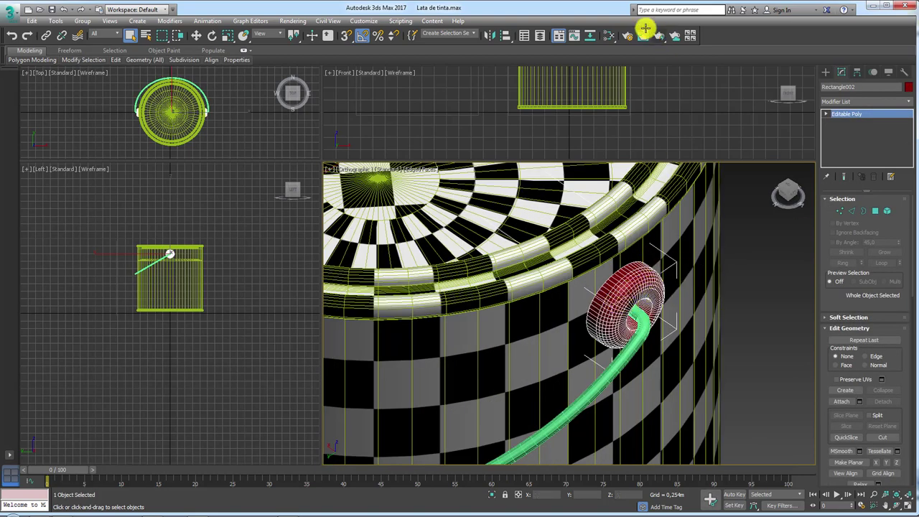
pyautogui.click(609, 35)
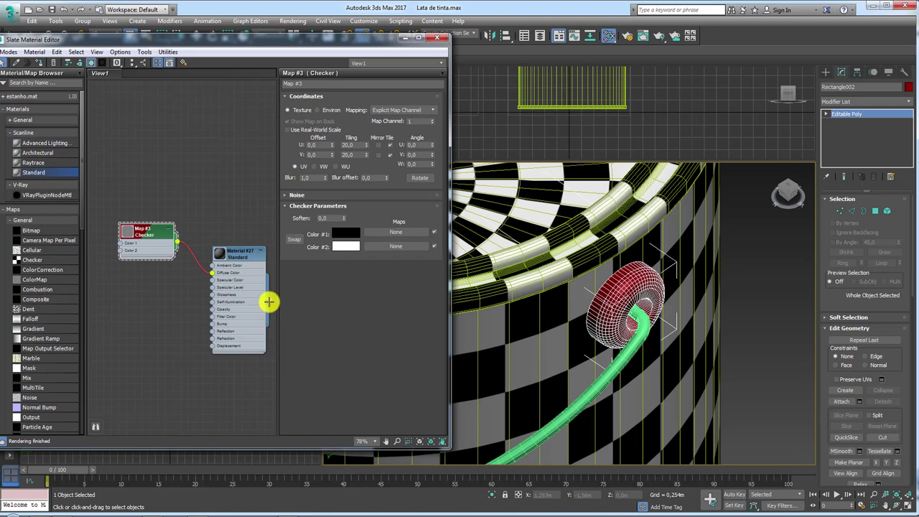
# Step: Apply Material #27 to the knob
pyautogui.moveTo(269, 301); pyautogui.dragTo(640, 284)
pyautogui.scroll(3, 689, 316)
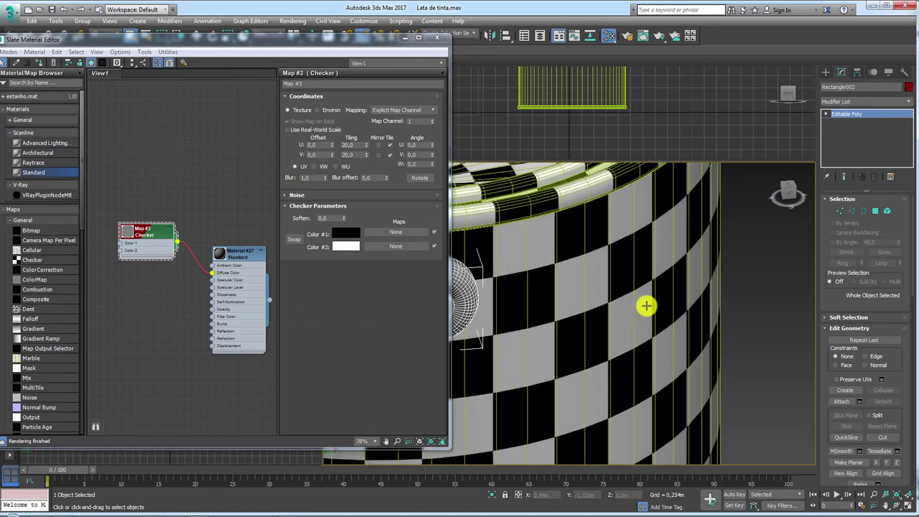
pyautogui.moveTo(515, 307); pyautogui.dragTo(637, 310, button='middle')
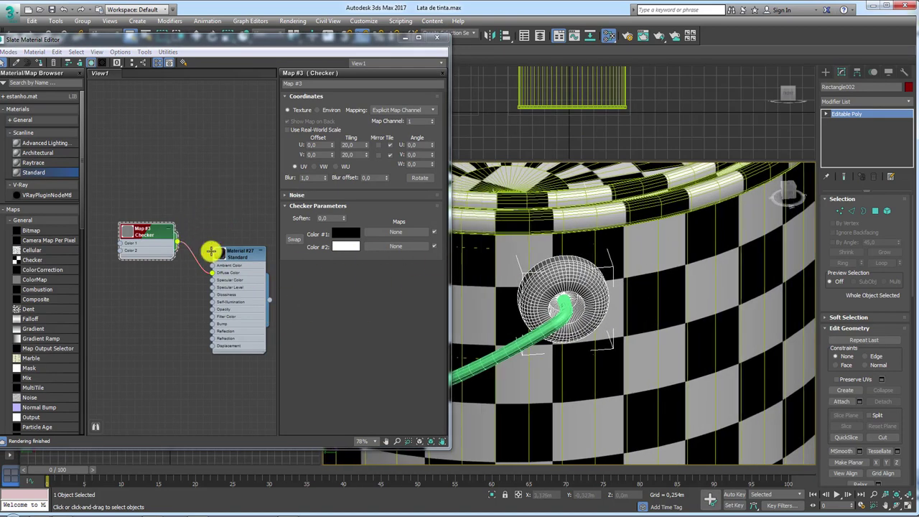
pyautogui.moveTo(213, 251); pyautogui.dragTo(204, 236)
# Step: Add a UVW Map modifier with planar mapping aligned to X
pyautogui.click(906, 101)
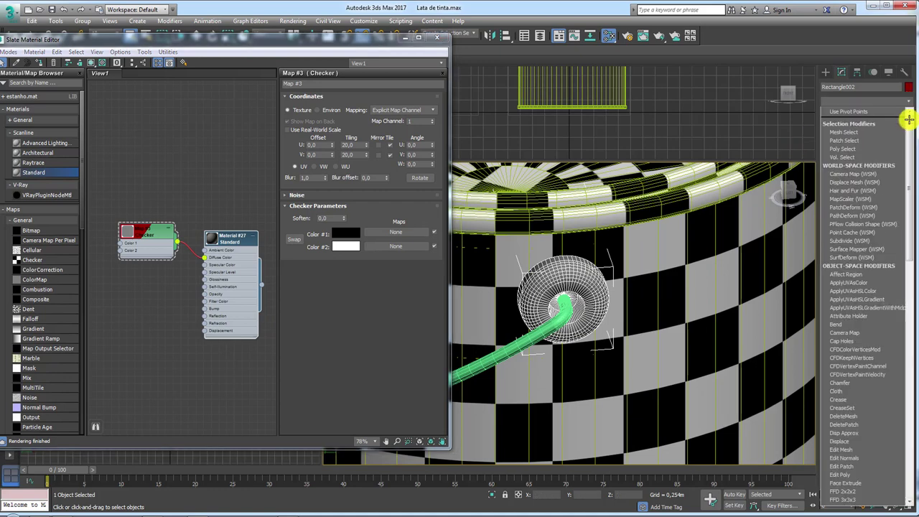
pyautogui.moveTo(911, 174); pyautogui.dragTo(911, 476)
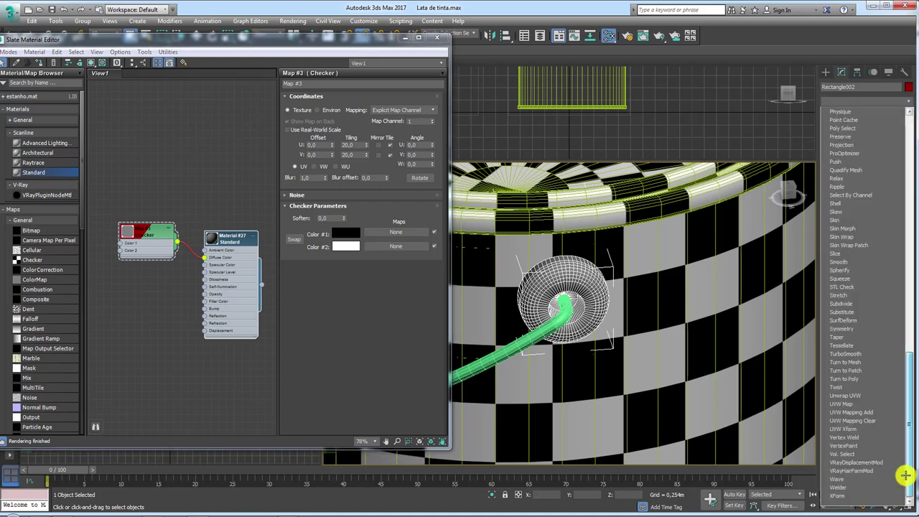
pyautogui.click(849, 402)
pyautogui.moveTo(644, 323); pyautogui.dragTo(720, 301, button='middle')
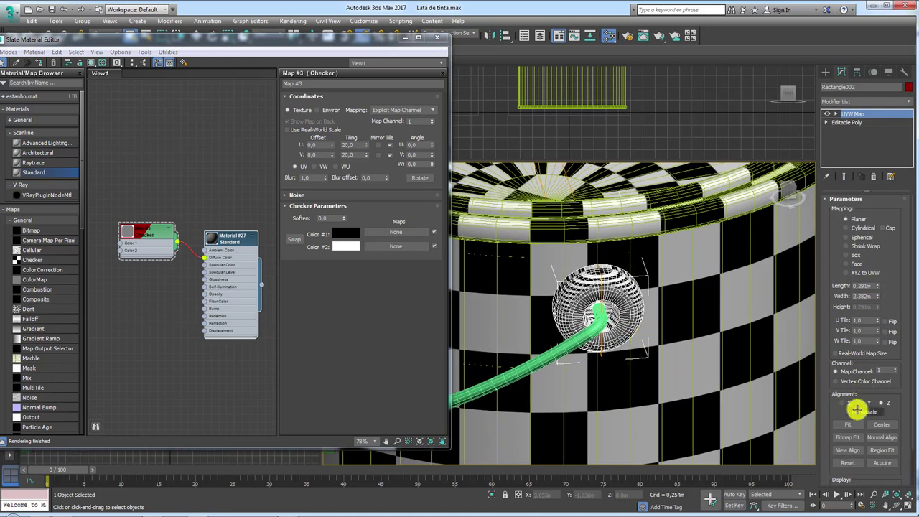
pyautogui.click(861, 402)
pyautogui.click(844, 405)
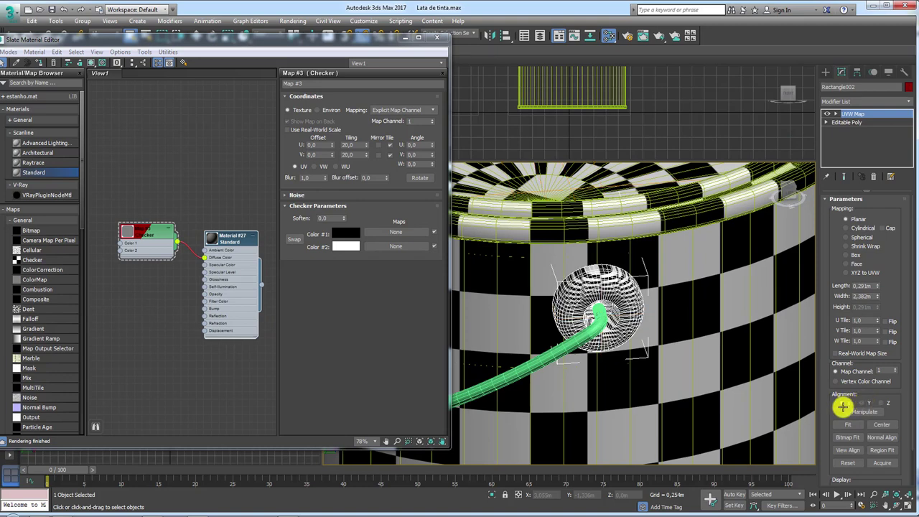
pyautogui.click(837, 403)
pyautogui.scroll(2, 601, 311)
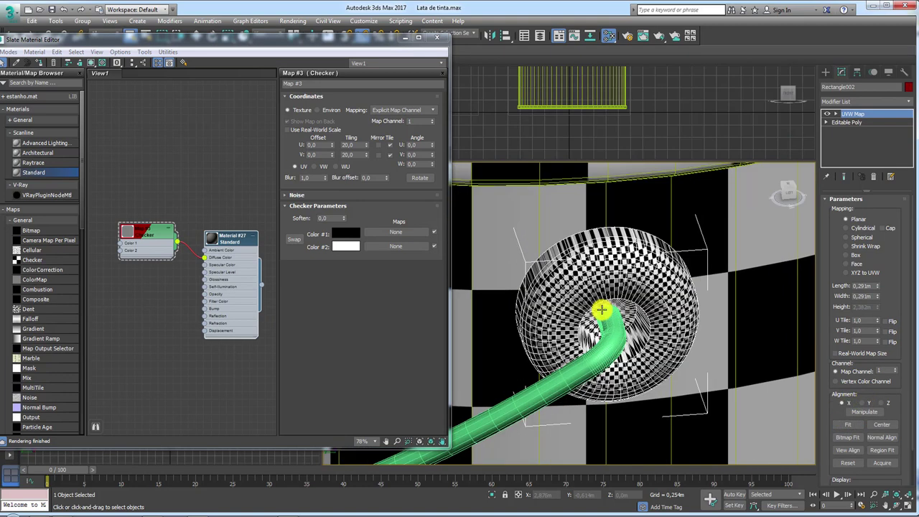
pyautogui.scroll(2, 608, 300)
pyautogui.scroll(-5, 607, 299)
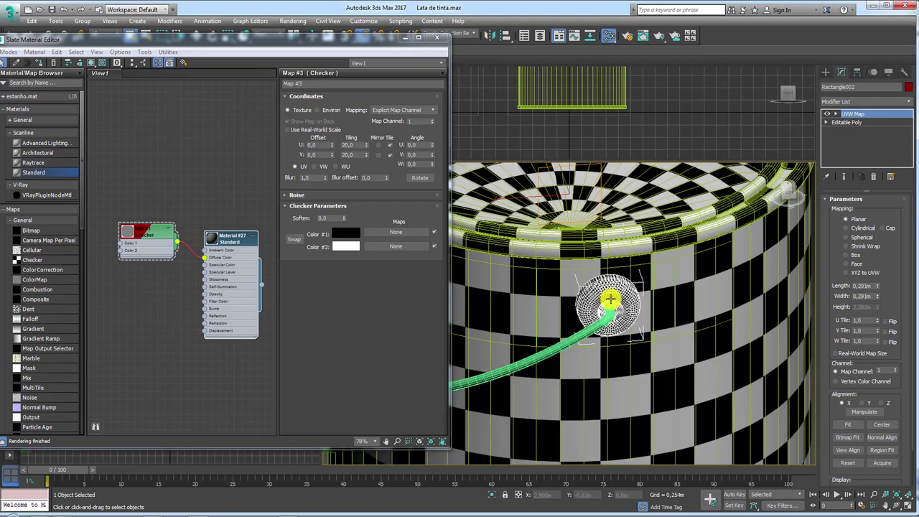
# Step: Add an Unwrap UVW modifier above the UVW Map
pyautogui.click(907, 100)
pyautogui.moveTo(909, 108); pyautogui.dragTo(909, 341)
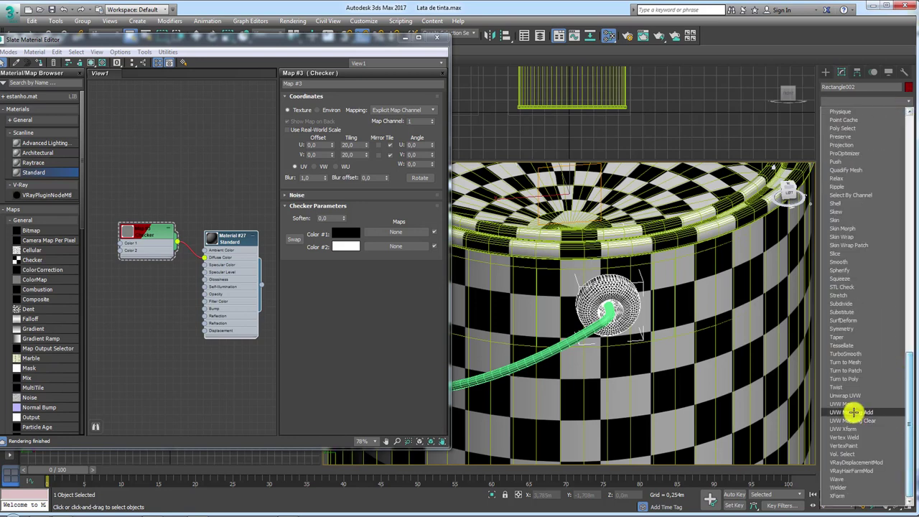
pyautogui.click(854, 395)
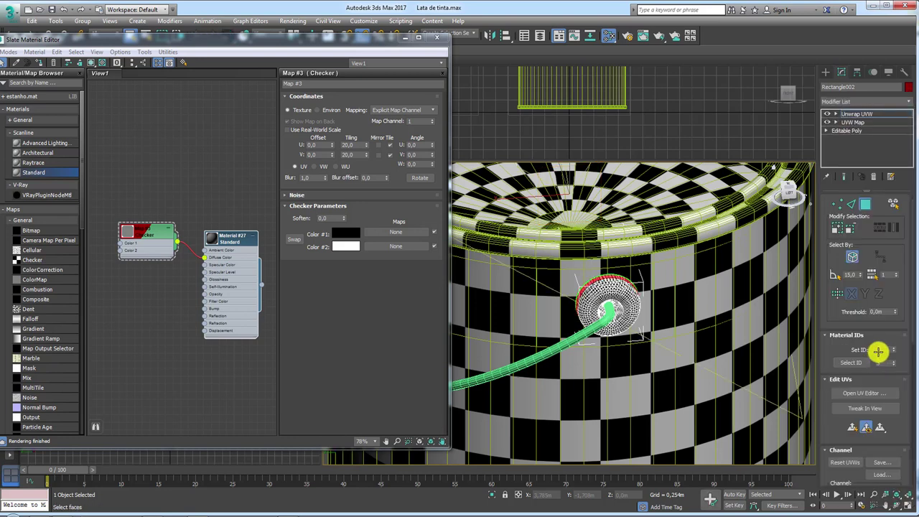
# Step: Pelt-map the first round piece of Rectangle002, relaxing it and committing the flattened layout
pyautogui.click(862, 394)
pyautogui.scroll(-5, 203, 220)
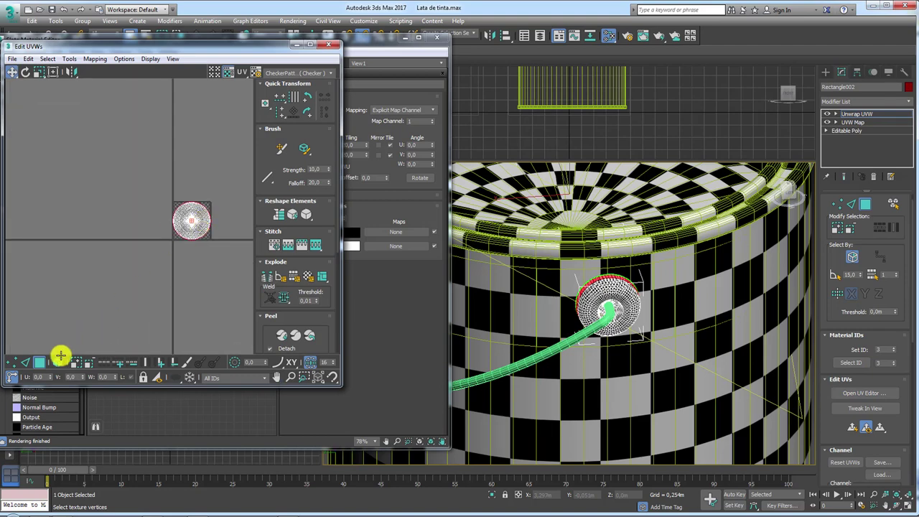
pyautogui.click(59, 359)
pyautogui.click(184, 227)
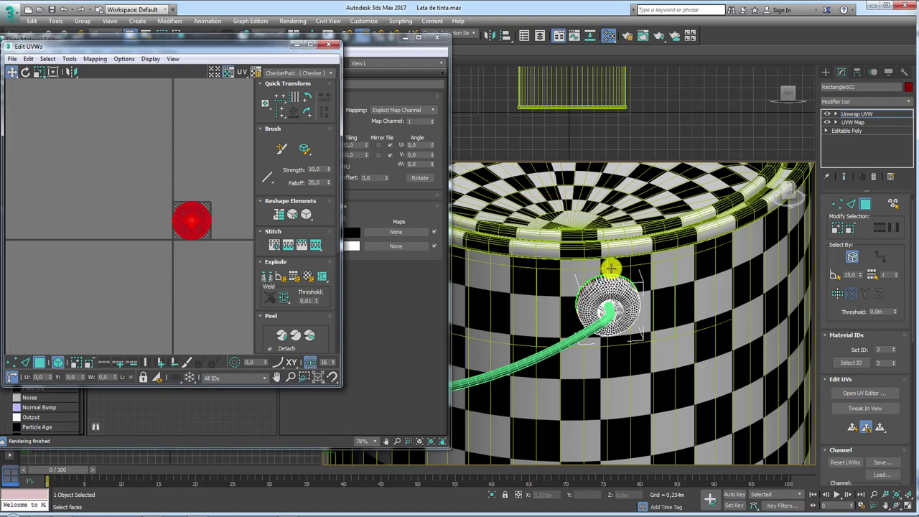
pyautogui.keyDown('alt'); pyautogui.moveTo(610, 302); pyautogui.dragTo(560, 316, button='middle'); pyautogui.keyUp('alt')
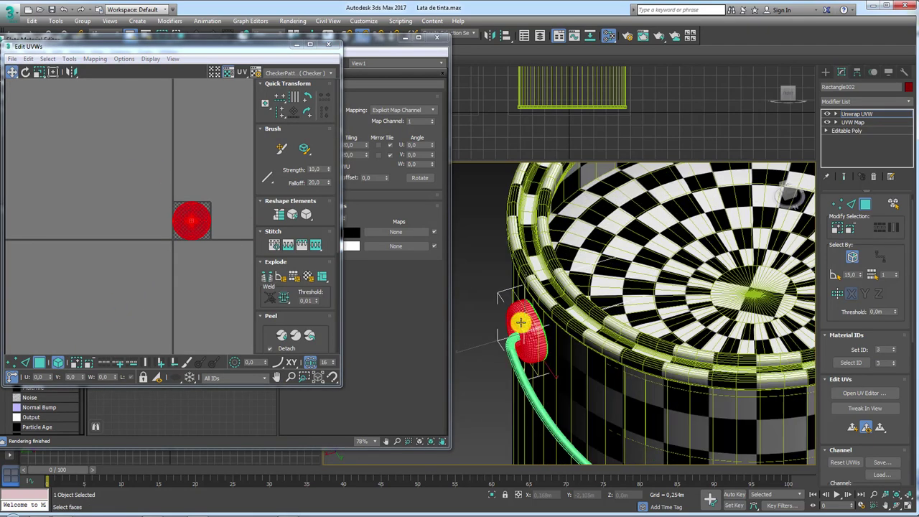
pyautogui.moveTo(190, 225); pyautogui.dragTo(157, 266)
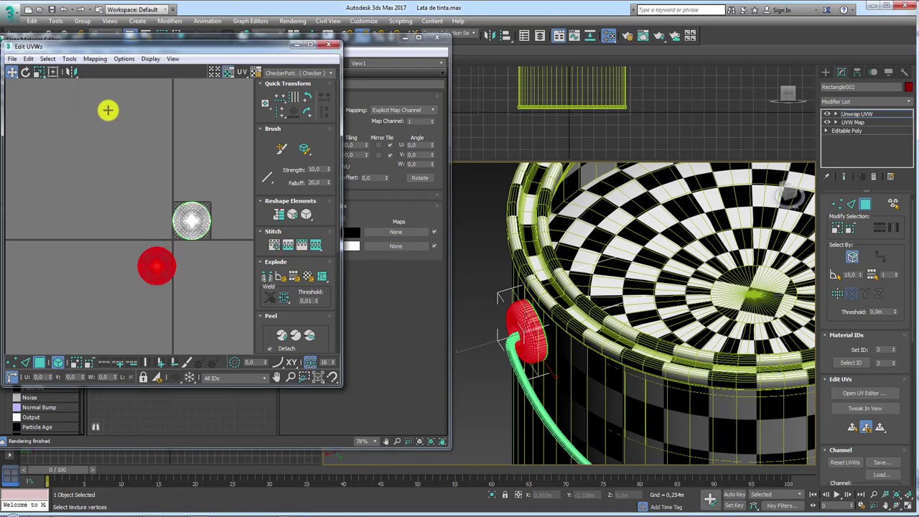
pyautogui.scroll(-5, 886, 179)
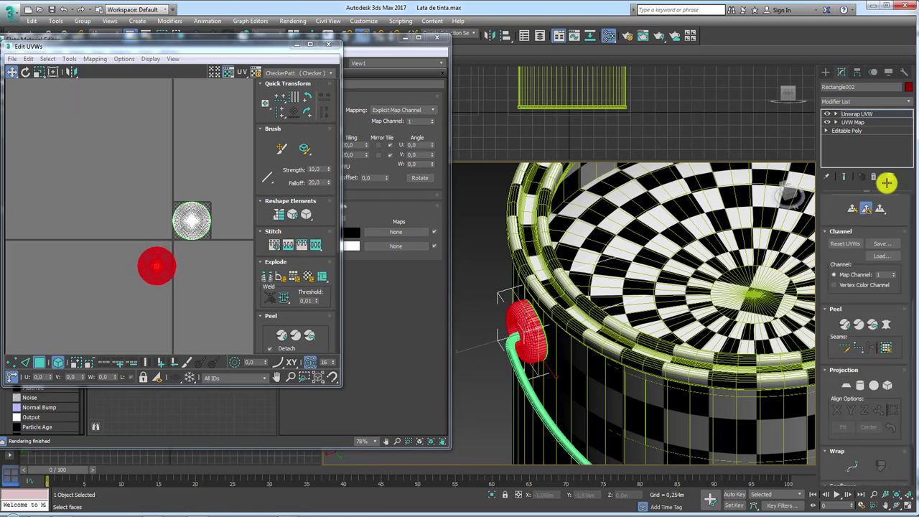
pyautogui.click(886, 297)
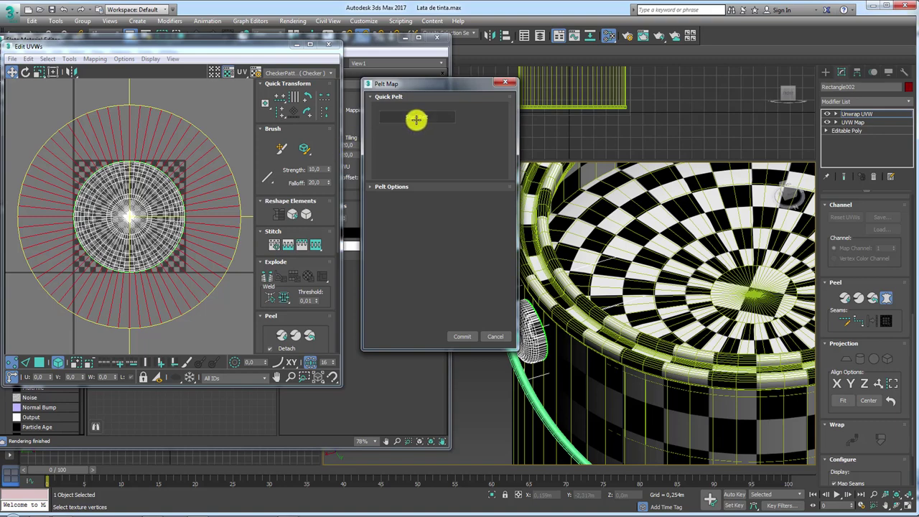
pyautogui.click(428, 115)
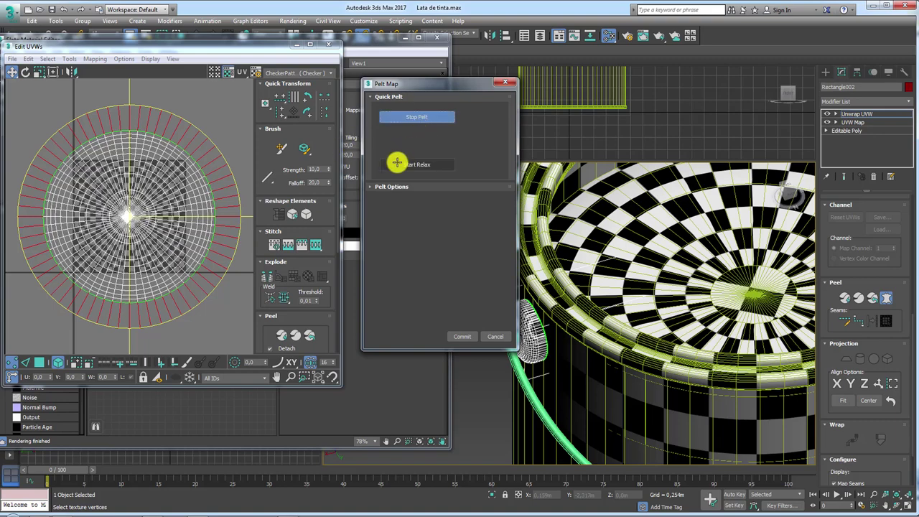
pyautogui.click(403, 163)
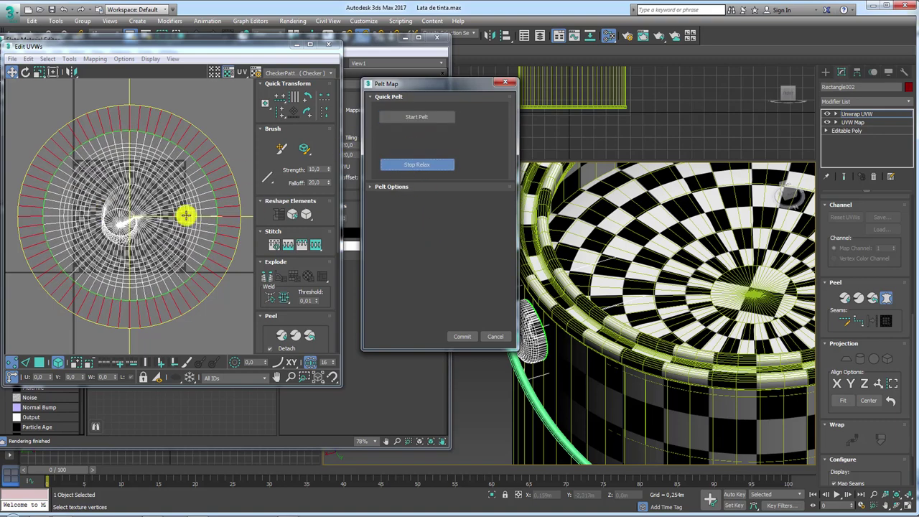
pyautogui.click(407, 119)
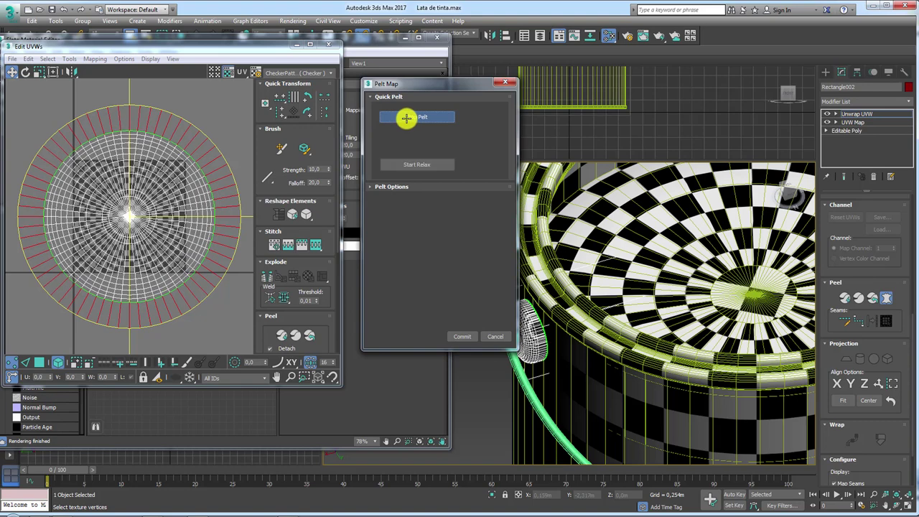
pyautogui.click(461, 336)
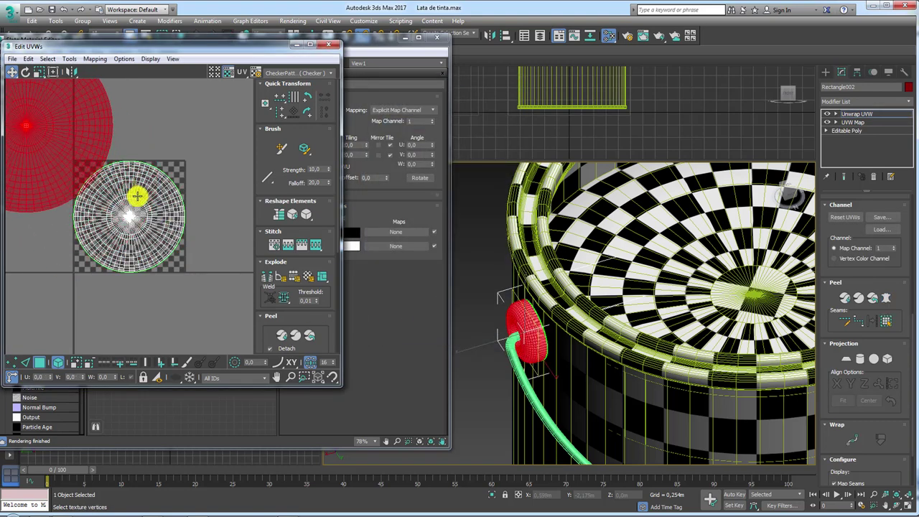
# Step: Pelt-map the second round UV element and commit its layout
pyautogui.scroll(-3, 226, 203)
pyautogui.click(226, 204)
pyautogui.click(886, 297)
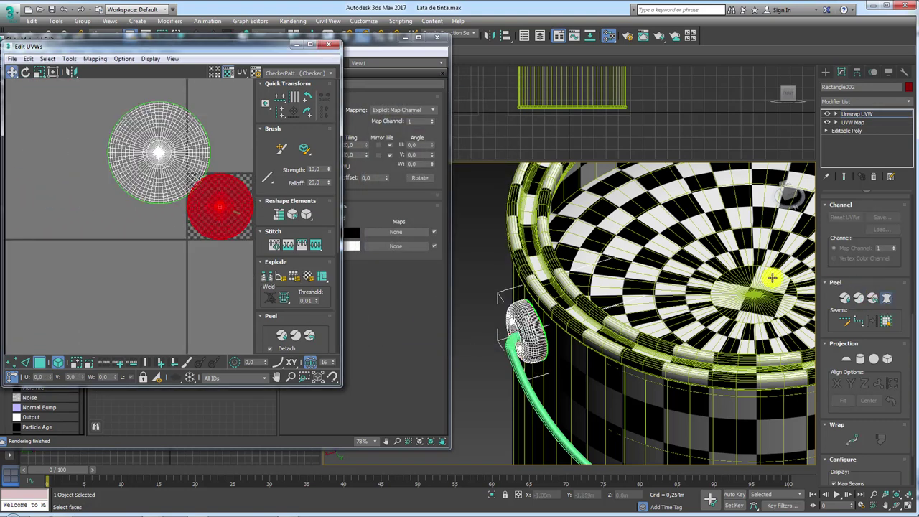
pyautogui.click(404, 118)
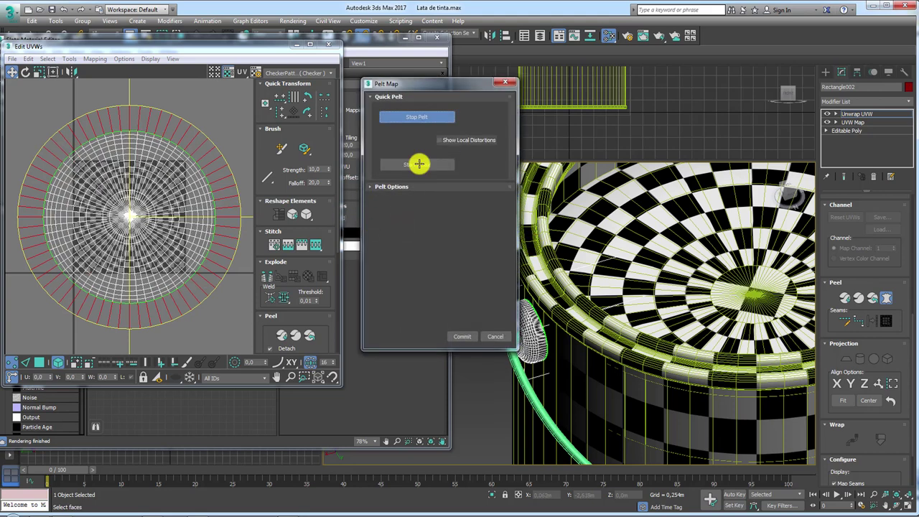
pyautogui.click(463, 335)
# Step: Select both UV circles, pack-normalize them into the 0–1 square, and close Edit UVWs
pyautogui.scroll(-2, 195, 148)
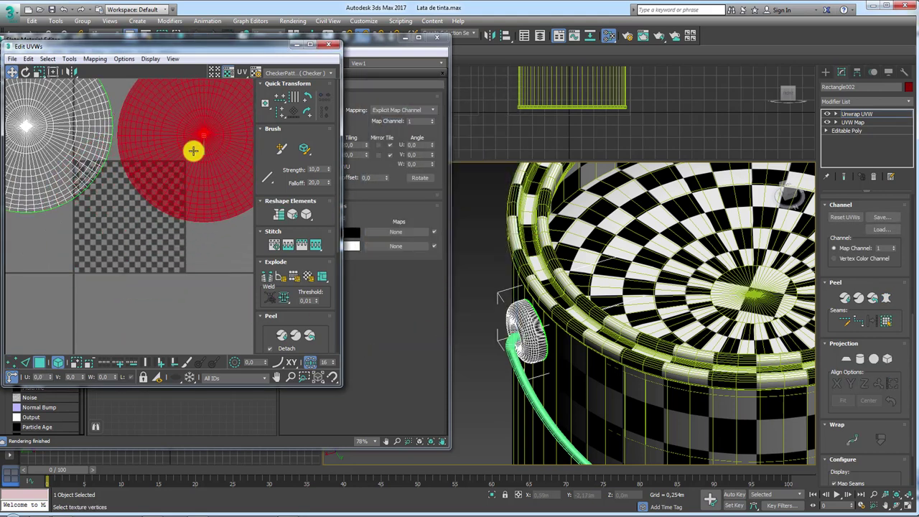
pyautogui.scroll(-2, 185, 217)
pyautogui.keyDown('ctrl'); pyautogui.click(141, 185); pyautogui.keyUp('ctrl')
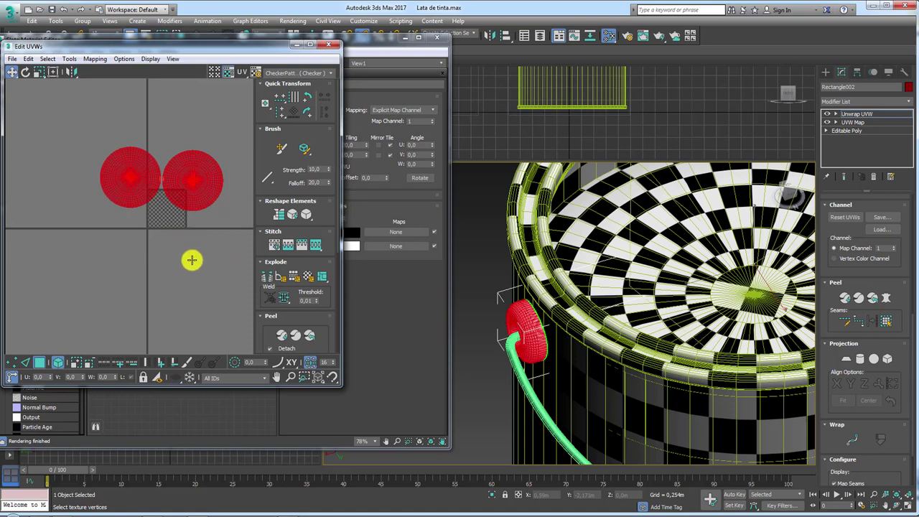
pyautogui.moveTo(325, 330); pyautogui.dragTo(323, 165)
pyautogui.click(265, 268)
pyautogui.scroll(3, 167, 207)
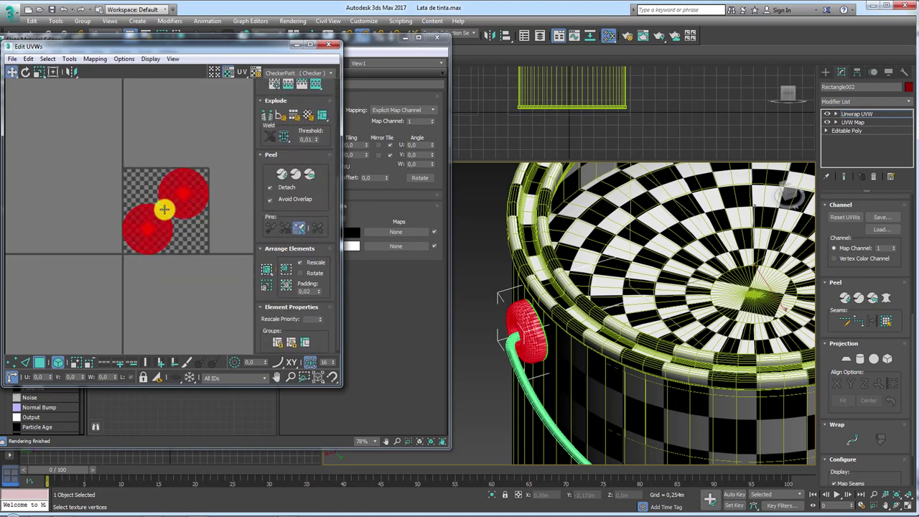
pyautogui.scroll(2, 164, 208)
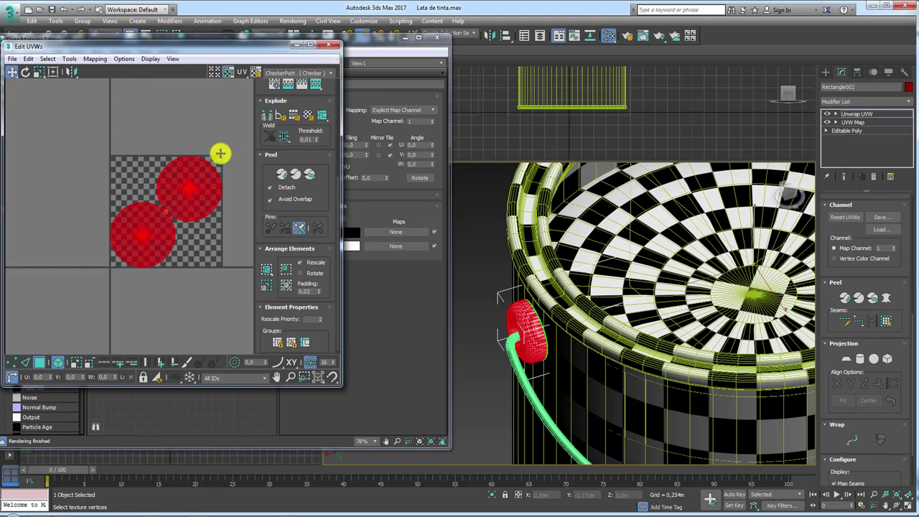
pyautogui.click(328, 44)
# Step: Add an Unwrap UVW modifier to the handle Arc001 and open its UV editor
pyautogui.scroll(-5, 582, 337)
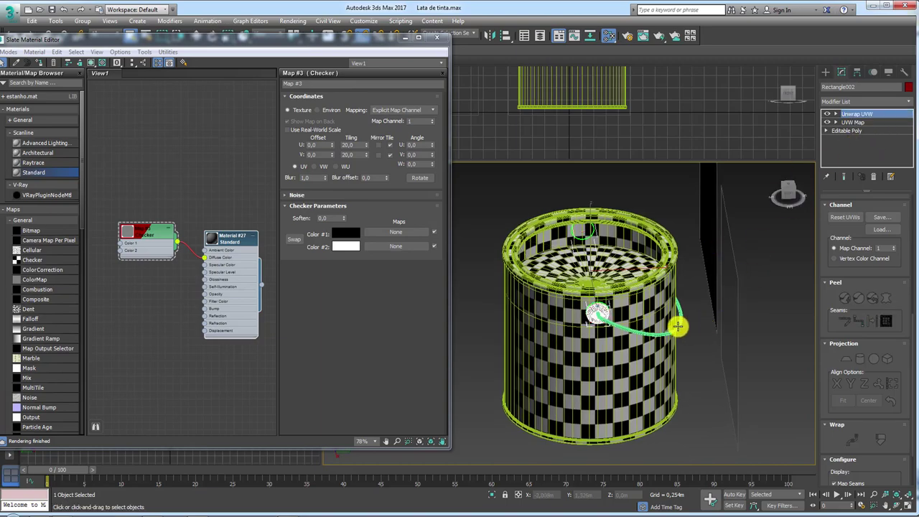
pyautogui.click(677, 324)
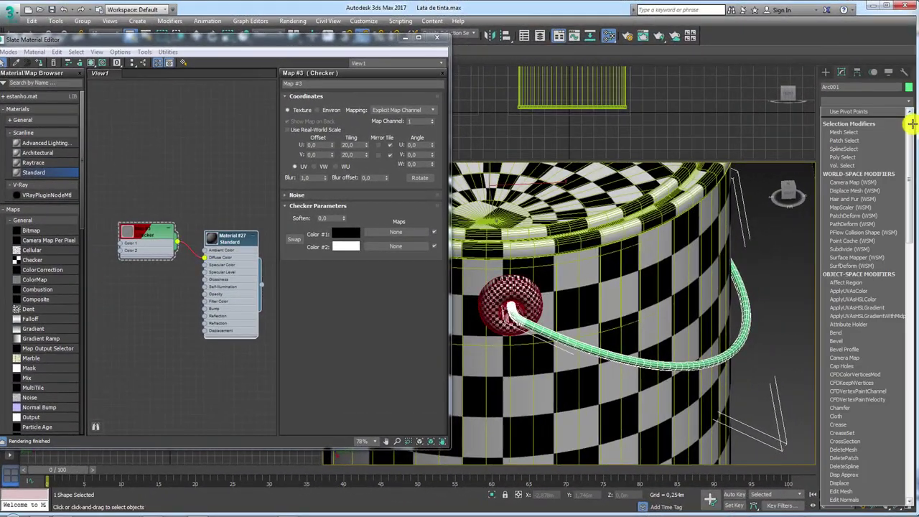
pyautogui.scroll(-10, 911, 363)
pyautogui.click(845, 395)
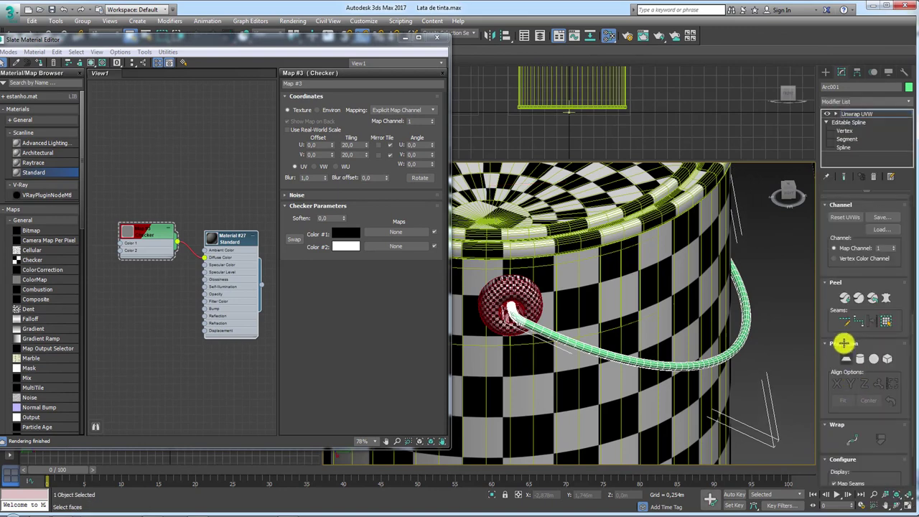
pyautogui.moveTo(826, 231); pyautogui.dragTo(836, 391)
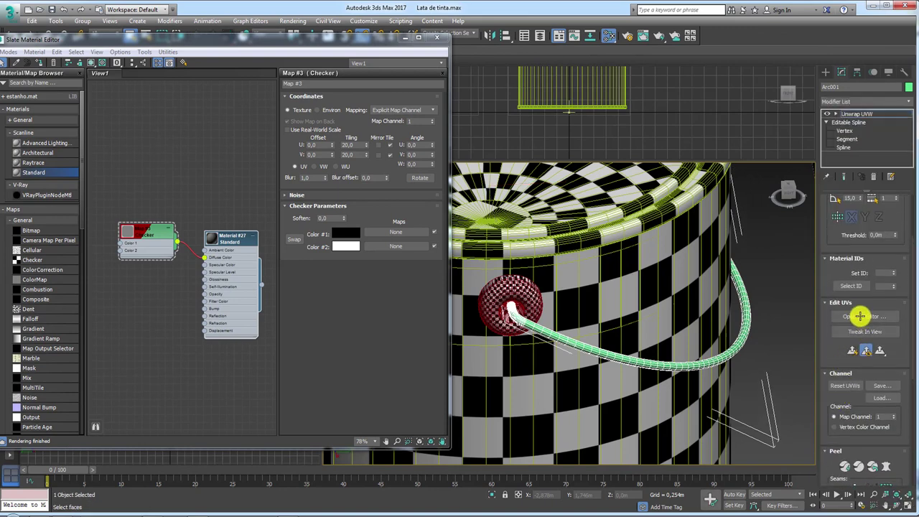
pyautogui.click(862, 316)
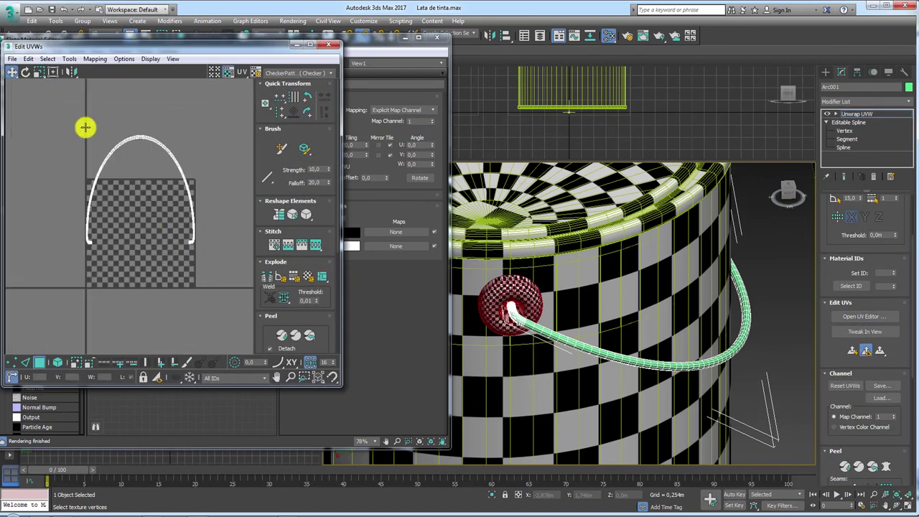
# Step: Select all the handle's UVs, close the editor, and delete the Unwrap UVW modifier
pyautogui.hotkey('ctrl', 'a')
pyautogui.scroll(3, 83, 209)
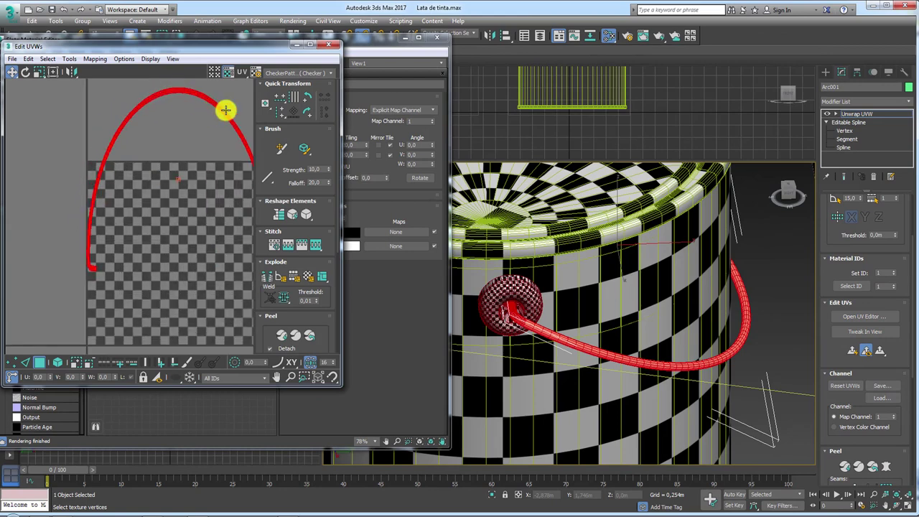
pyautogui.click(319, 44)
pyautogui.click(873, 176)
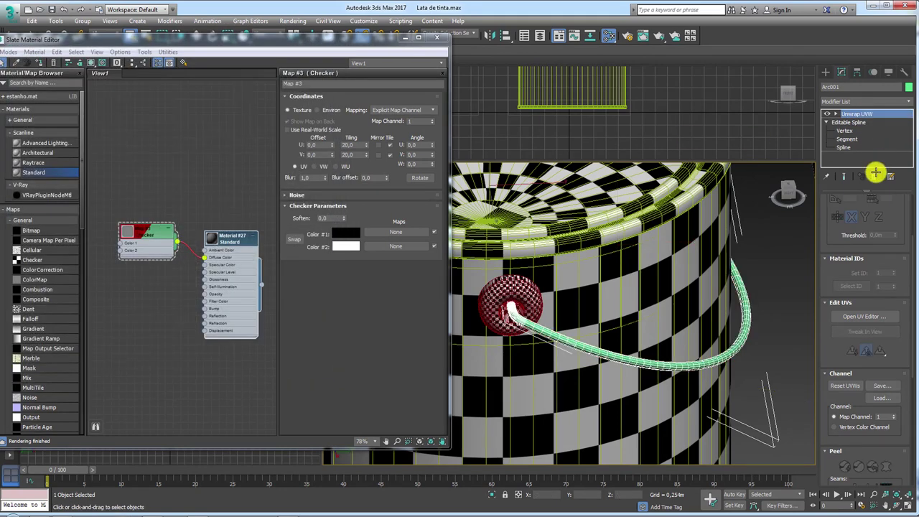
# Step: Enable Generate Mapping Coords. on Arc001, add a fresh Unwrap UVW, and select all its UVs
pyautogui.keyDown('alt'); pyautogui.moveTo(697, 254); pyautogui.dragTo(732, 266, button='middle'); pyautogui.keyUp('alt')
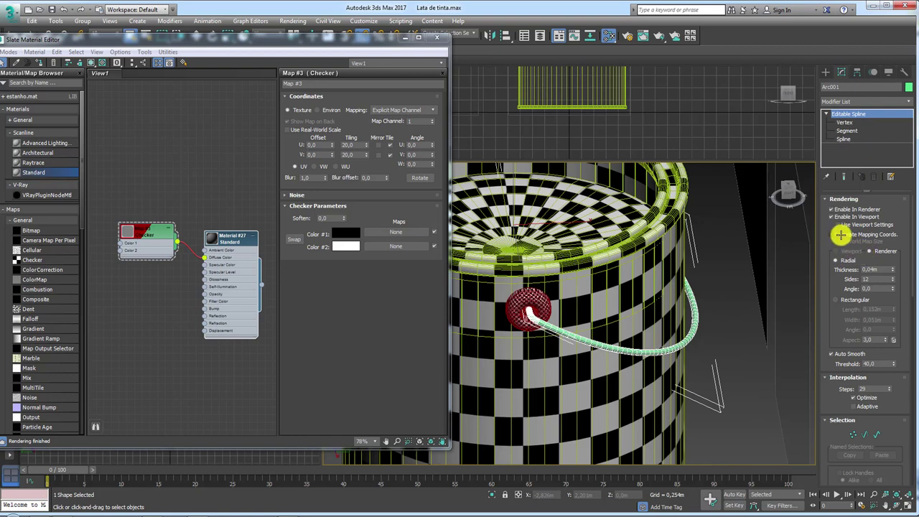
pyautogui.click(833, 234)
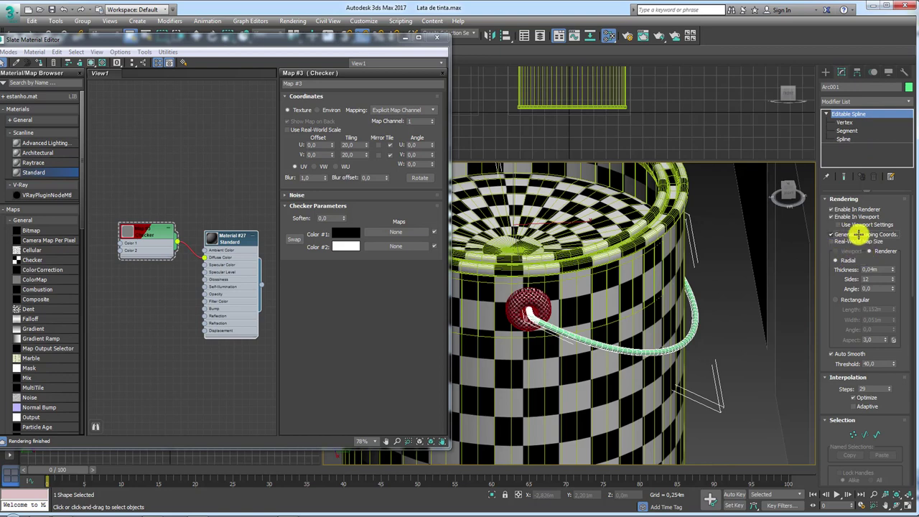
pyautogui.click(908, 100)
pyautogui.moveTo(909, 132); pyautogui.dragTo(910, 431)
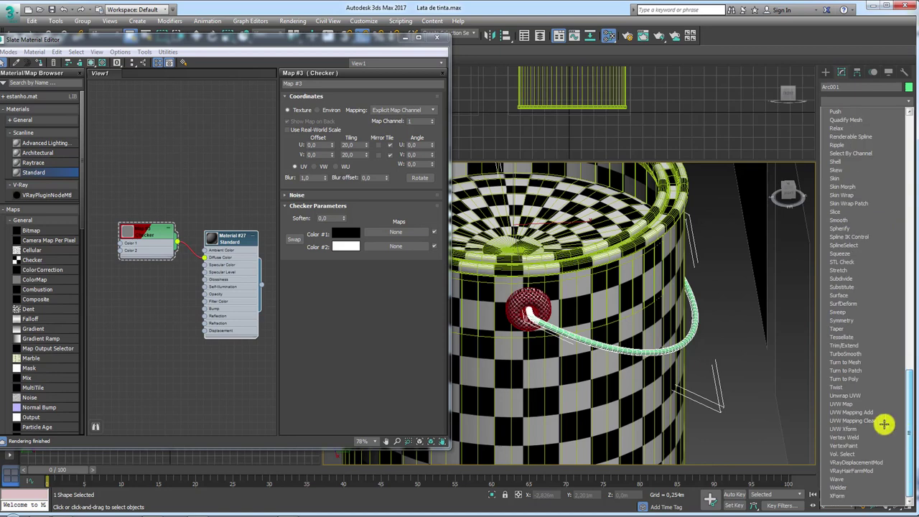
pyautogui.click(841, 395)
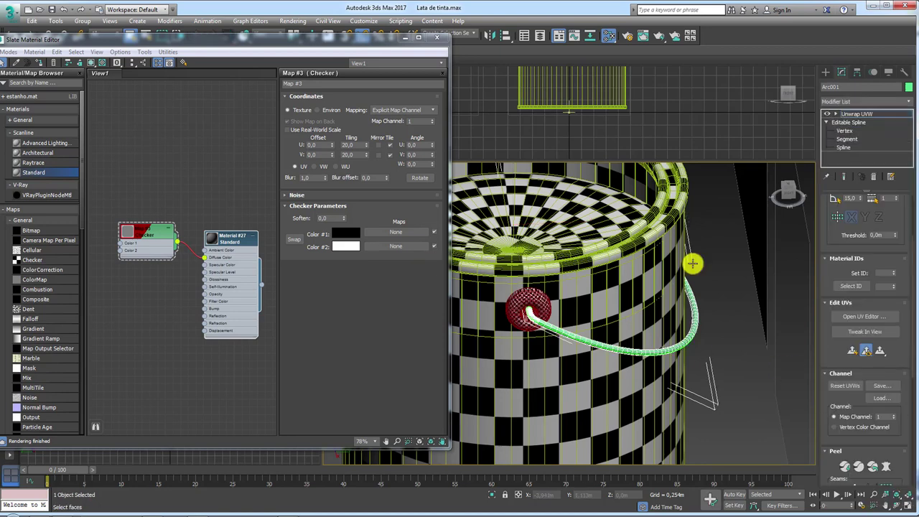
pyautogui.click(851, 316)
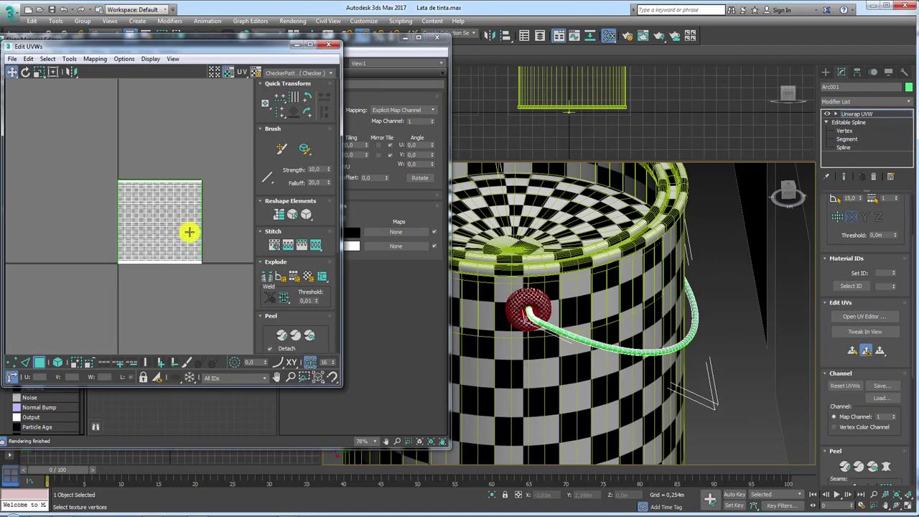
pyautogui.hotkey('ctrl', 'a')
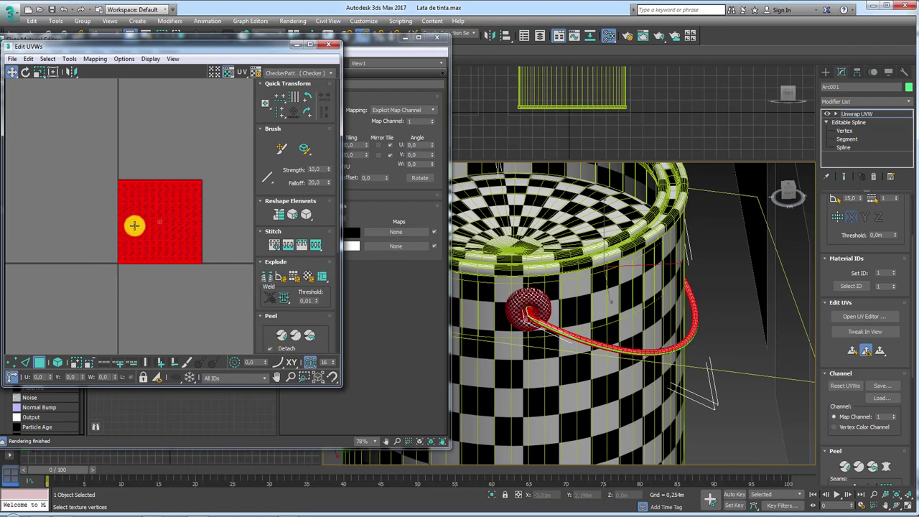
pyautogui.click(337, 45)
# Step: Close the material editor and convert the handle Arc001 to an Editable Poly
pyautogui.click(437, 37)
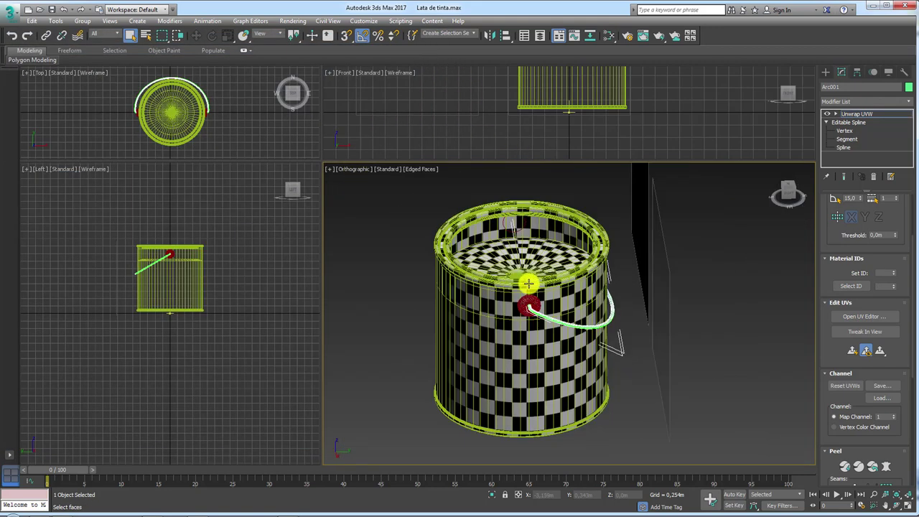
pyautogui.keyDown('alt'); pyautogui.moveTo(529, 284); pyautogui.dragTo(575, 311, button='middle'); pyautogui.keyUp('alt')
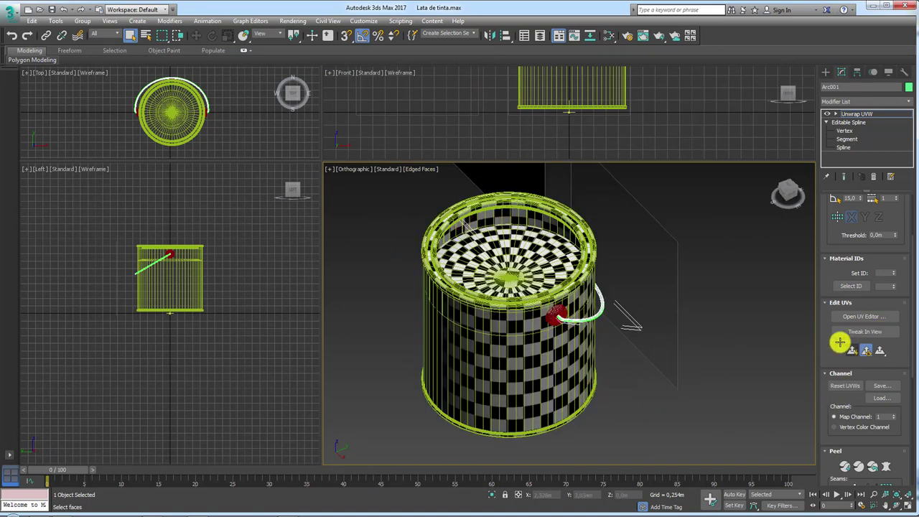
pyautogui.rightClick(548, 277)
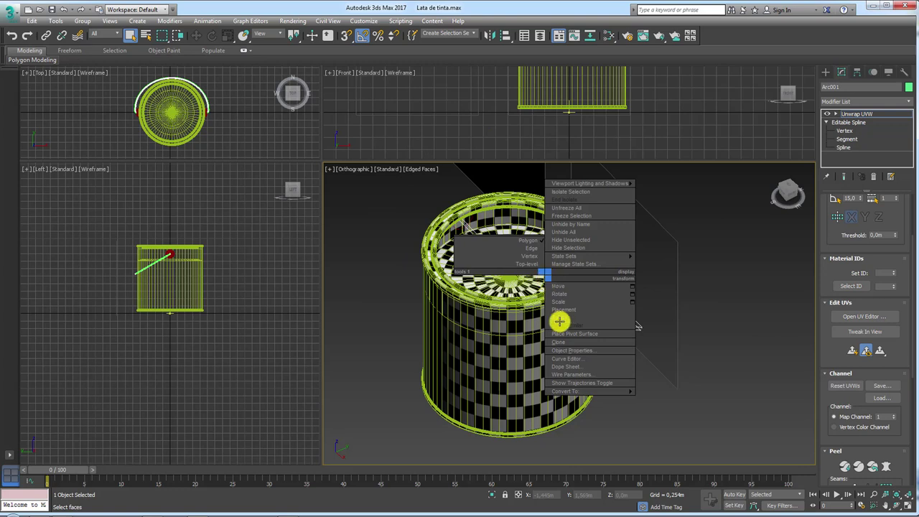
pyautogui.click(677, 395)
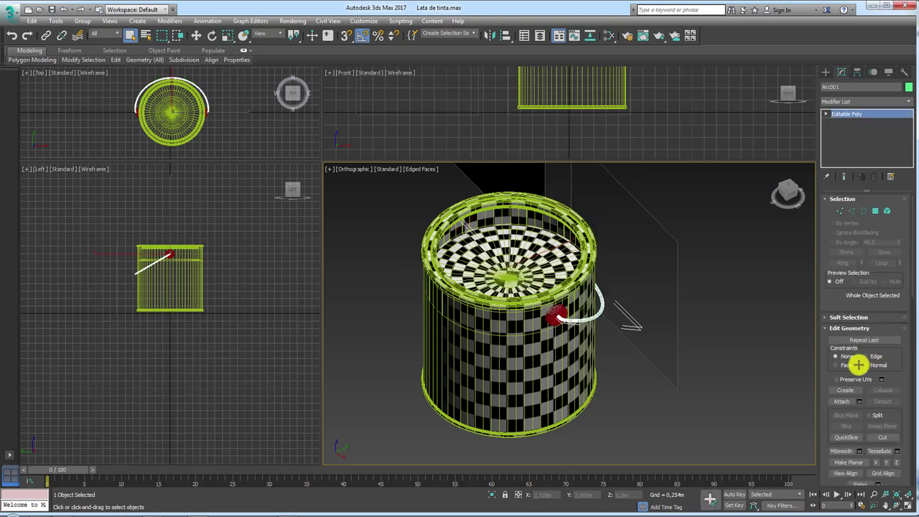
# Step: Attach the handle's ball and the can body to Arc001
pyautogui.click(842, 401)
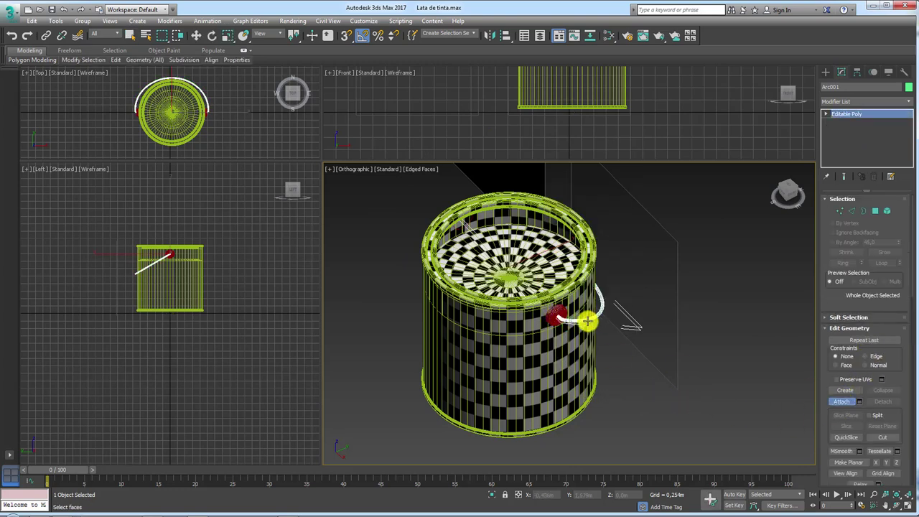
pyautogui.click(563, 313)
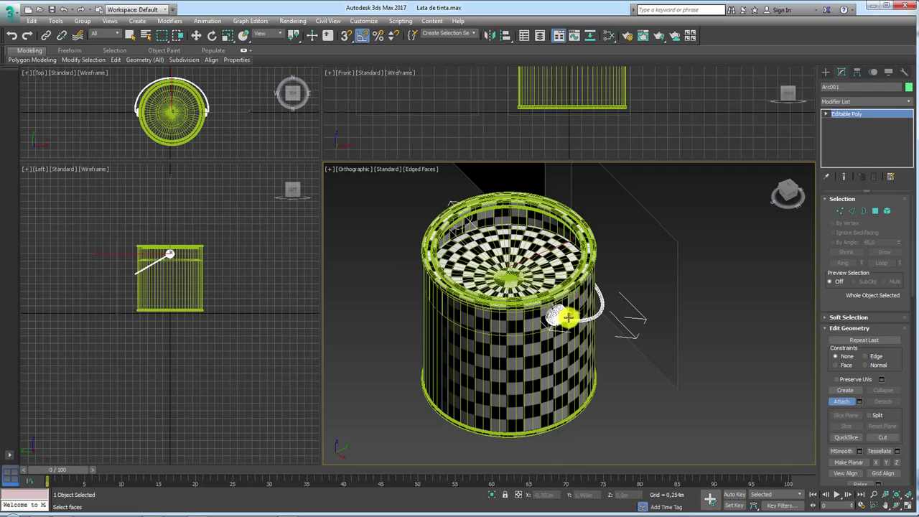
pyautogui.click(494, 310)
pyautogui.moveTo(546, 355)
pyautogui.keyDown('alt'); pyautogui.mouseDown(button='middle')
pyautogui.moveTo(548, 389)
pyautogui.moveTo(587, 300)
pyautogui.moveTo(555, 295)
pyautogui.moveTo(776, 251)
pyautogui.mouseUp(button='middle'); pyautogui.keyUp('alt')
# Step: Add an Unwrap UVW modifier to the combined can and view its UV layout
pyautogui.click(910, 109)
pyautogui.moveTo(910, 118); pyautogui.dragTo(911, 323)
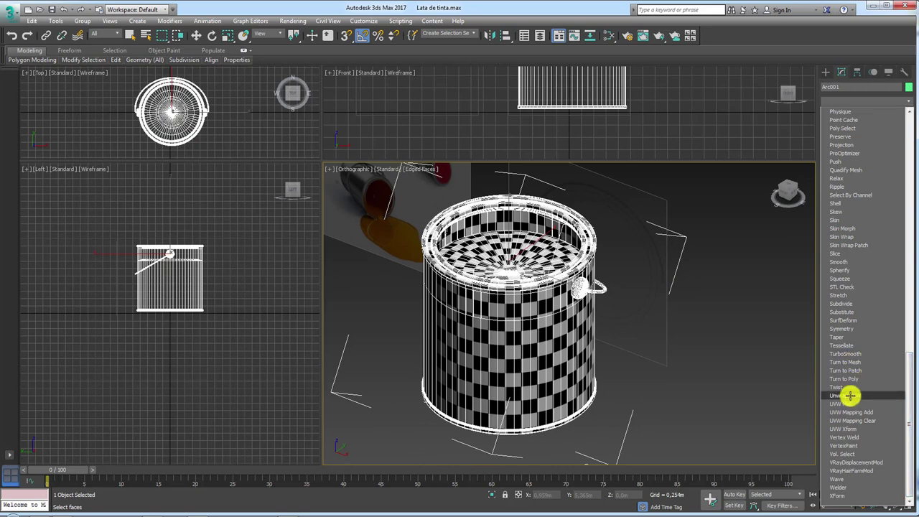
pyautogui.click(850, 395)
pyautogui.click(713, 375)
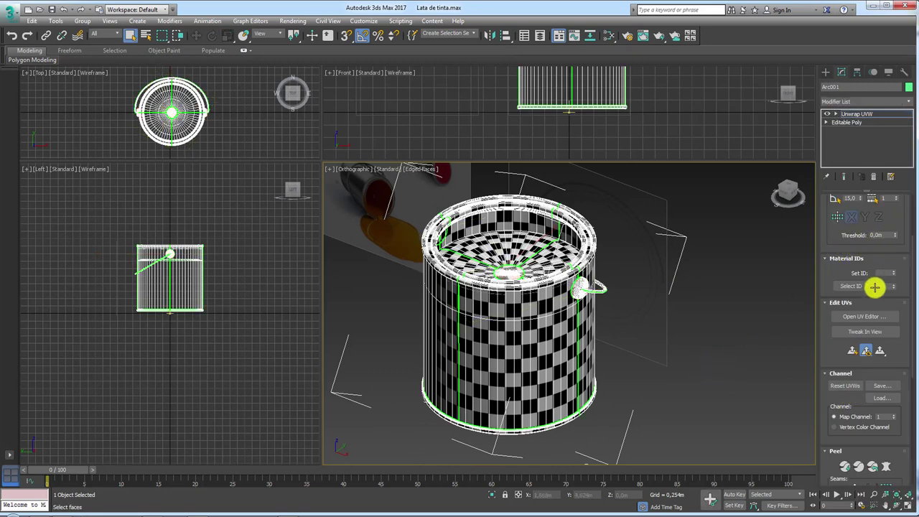
pyautogui.click(866, 316)
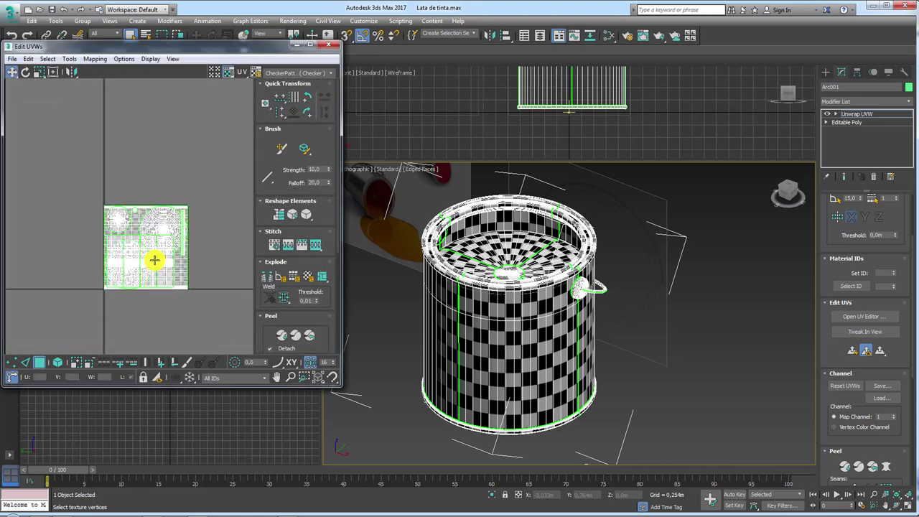
# Step: Select all the can's UV faces and pack every shell into the UV square
pyautogui.moveTo(53, 185); pyautogui.dragTo(249, 349)
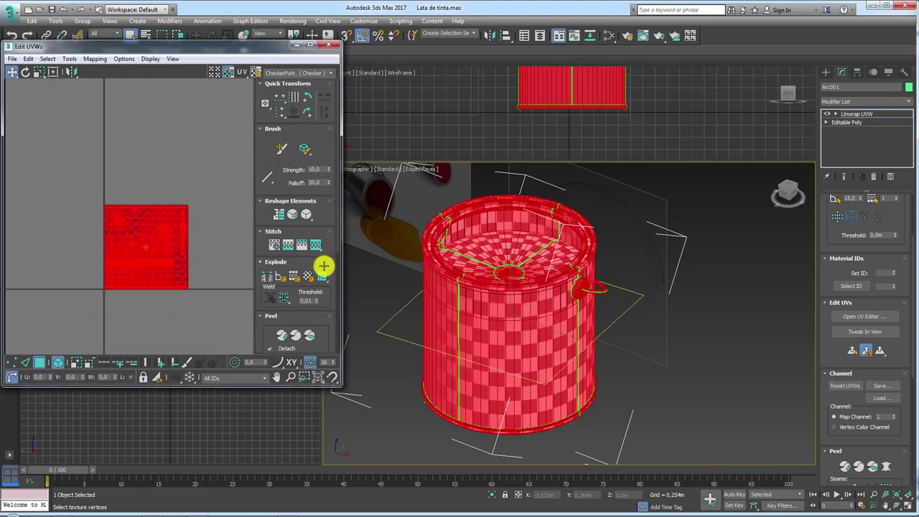
pyautogui.scroll(-1, 328, 304)
pyautogui.scroll(-4, 309, 252)
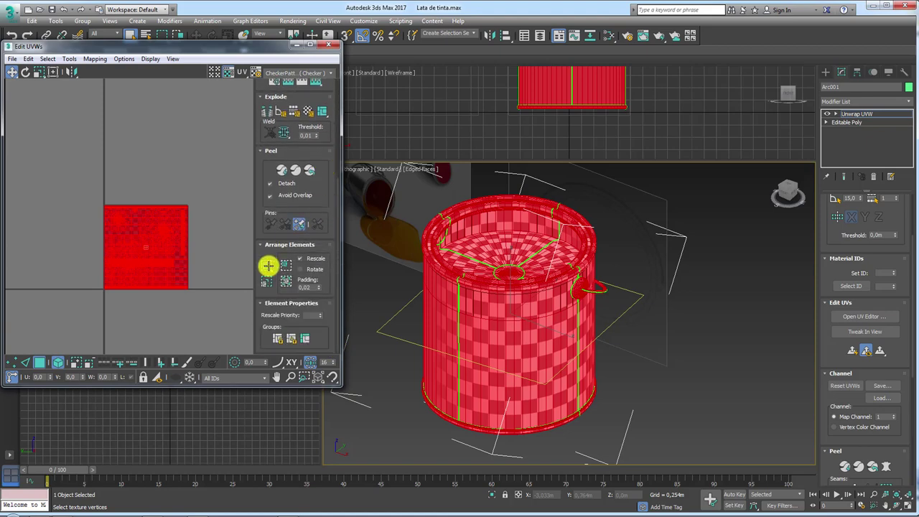
pyautogui.click(268, 266)
pyautogui.scroll(2, 185, 209)
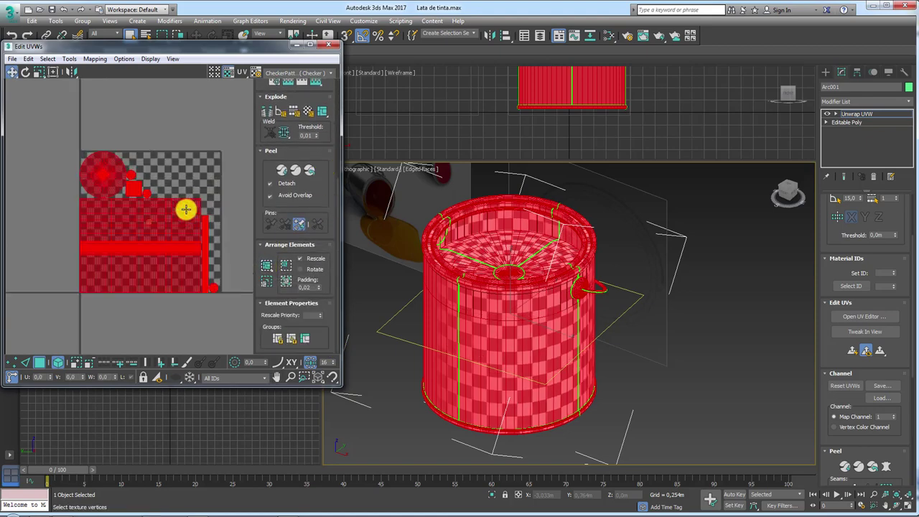
pyautogui.scroll(1, 185, 209)
# Step: Move the thin rim strip upward and stretch it taller vertically
pyautogui.click(229, 232)
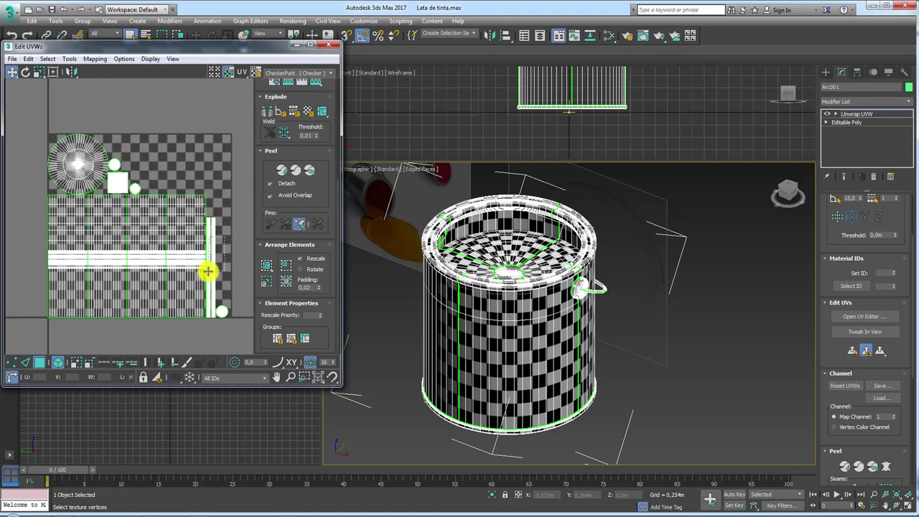
pyautogui.moveTo(207, 270); pyautogui.dragTo(216, 212)
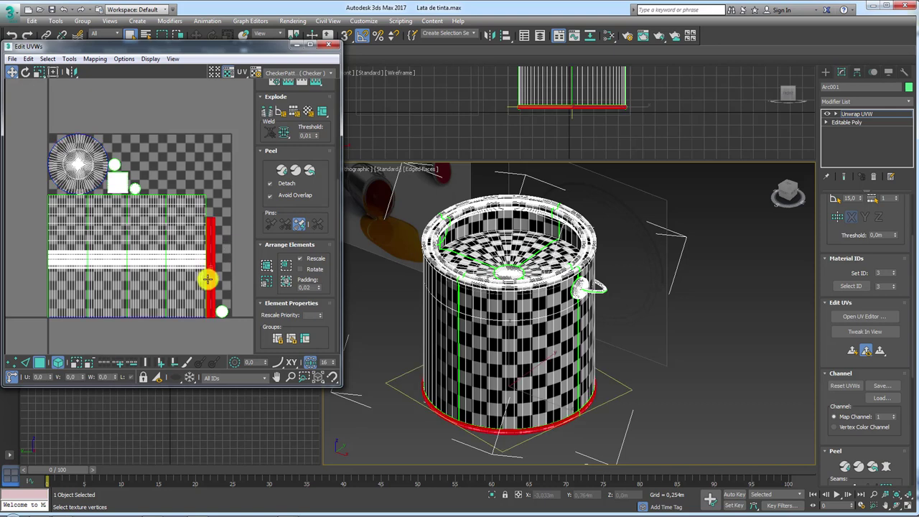
pyautogui.click(40, 73)
pyautogui.moveTo(215, 204); pyautogui.dragTo(217, 192)
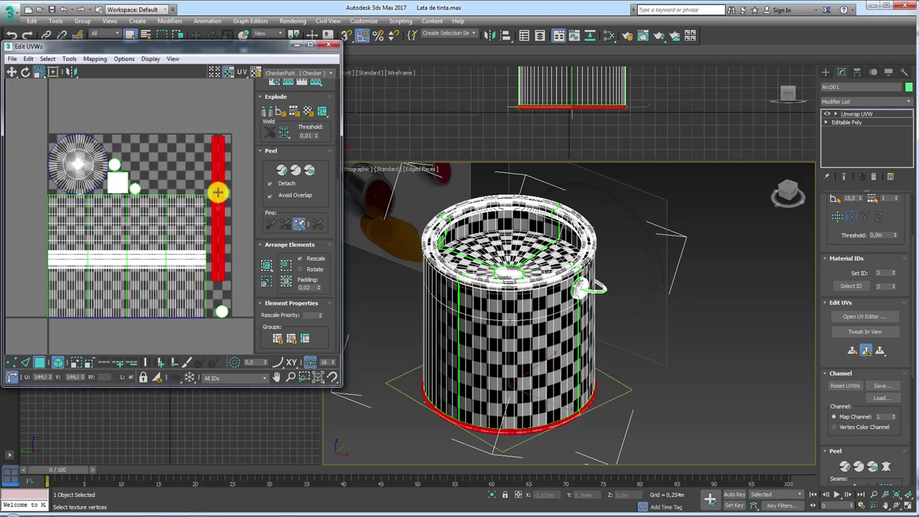
pyautogui.click(11, 72)
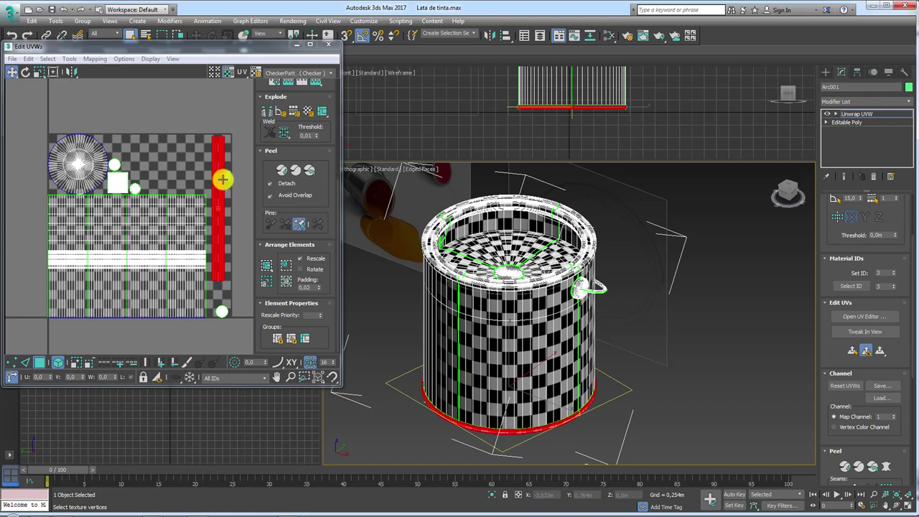
# Step: Select the large circle UV element and nudge it slightly right
pyautogui.moveTo(139, 225); pyautogui.dragTo(81, 145)
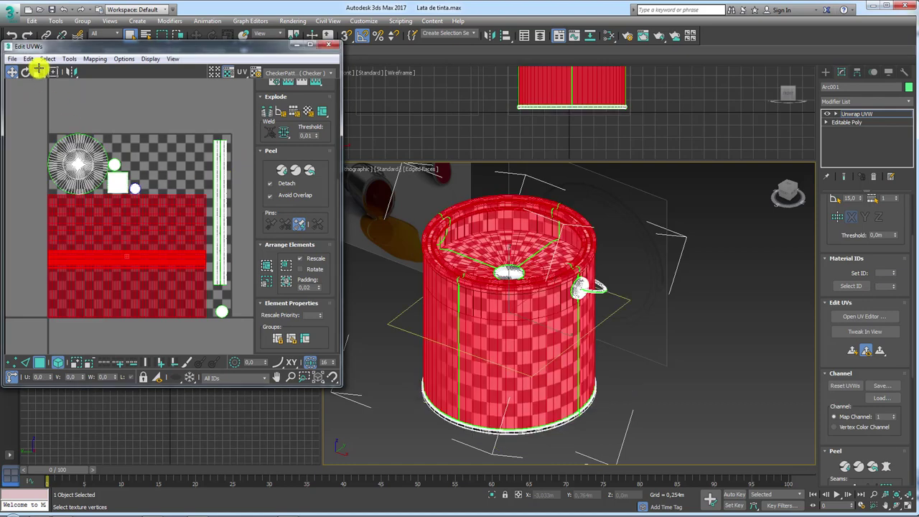
pyautogui.scroll(1, 133, 302)
pyautogui.scroll(3, 114, 316)
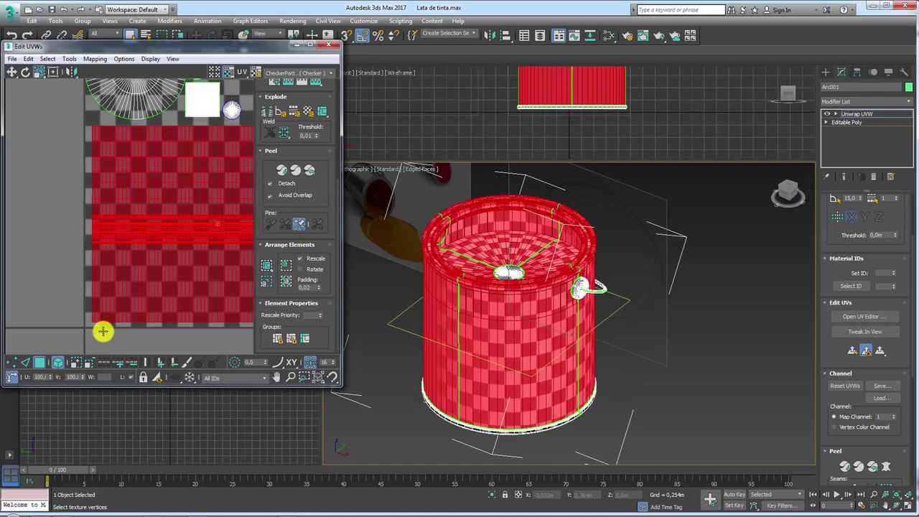
pyautogui.moveTo(81, 329); pyautogui.dragTo(82, 289)
pyautogui.moveTo(87, 324); pyautogui.dragTo(121, 328)
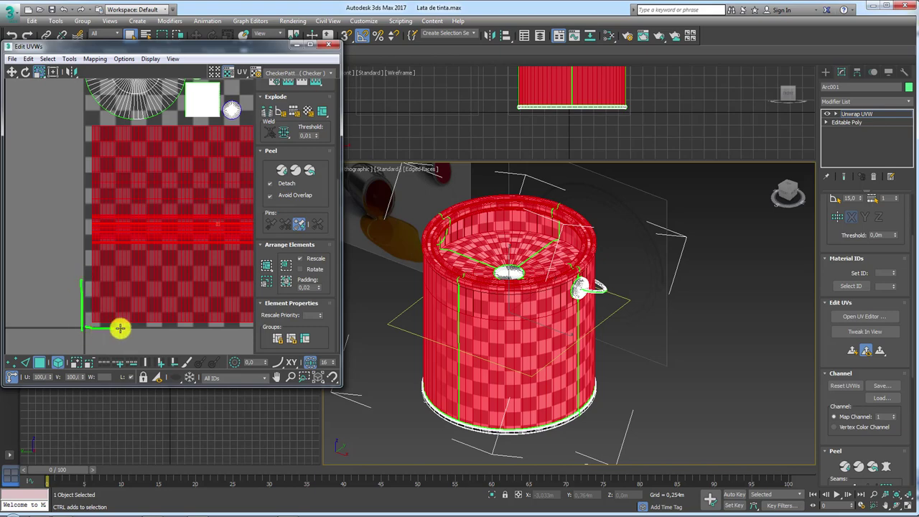
pyautogui.scroll(3, 133, 292)
pyautogui.click(193, 235)
pyautogui.moveTo(194, 235); pyautogui.dragTo(156, 244, button='middle')
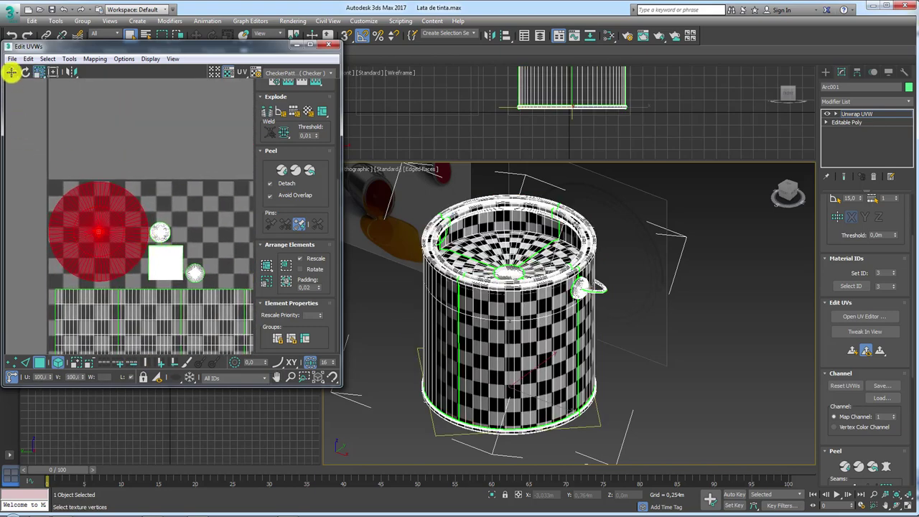
pyautogui.click(11, 72)
pyautogui.moveTo(98, 230); pyautogui.dragTo(170, 225)
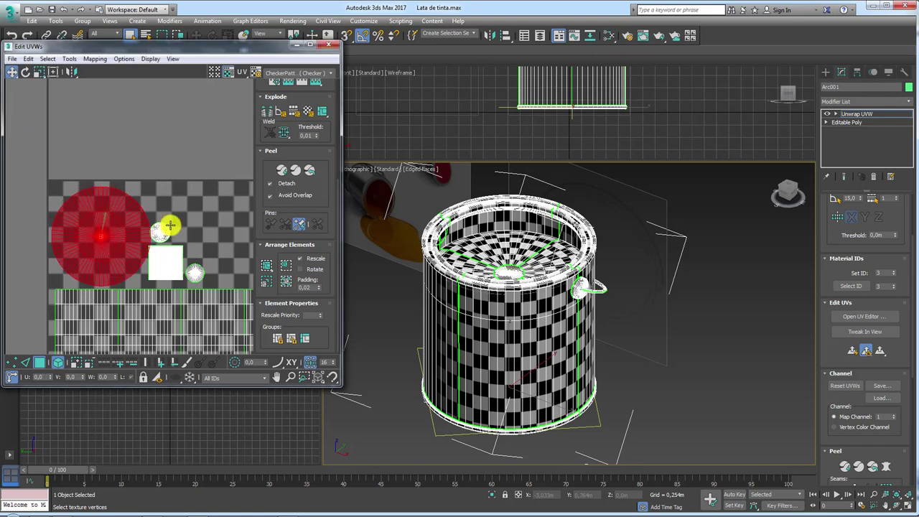
# Step: Move the square piece with its two small circles up-right and enlarge it
pyautogui.click(164, 273)
pyautogui.moveTo(191, 261)
pyautogui.mouseDown()
pyautogui.moveTo(223, 251)
pyautogui.moveTo(214, 240)
pyautogui.mouseUp()
pyautogui.click(37, 72)
pyautogui.click(12, 71)
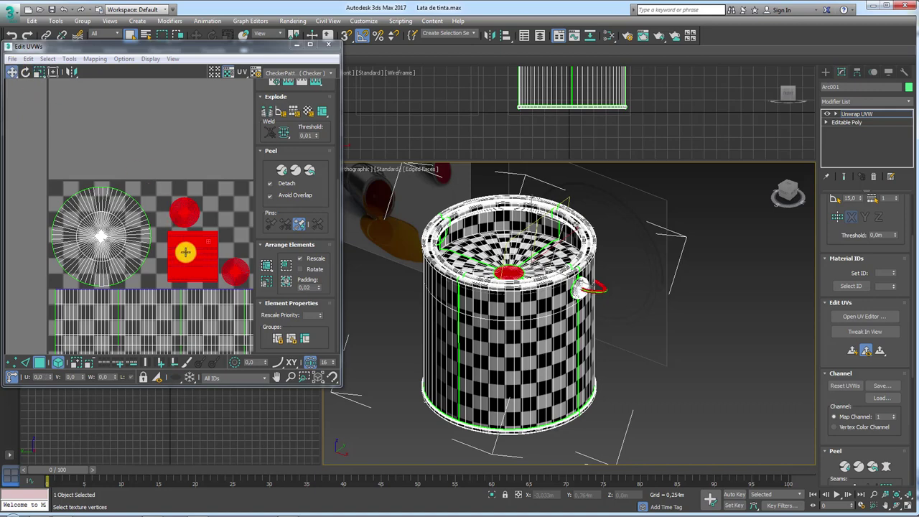
pyautogui.scroll(-2, 215, 258)
pyautogui.scroll(-2, 172, 215)
# Step: Marquee-select every UV piece of the finished packed layout
pyautogui.click(209, 203)
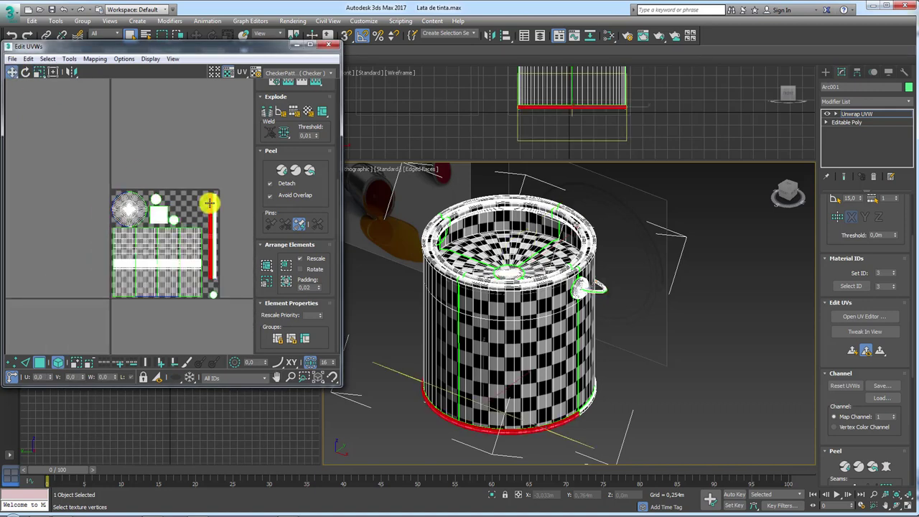
pyautogui.moveTo(84, 179); pyautogui.dragTo(65, 129, button='middle')
pyautogui.moveTo(66, 129); pyautogui.dragTo(224, 258)
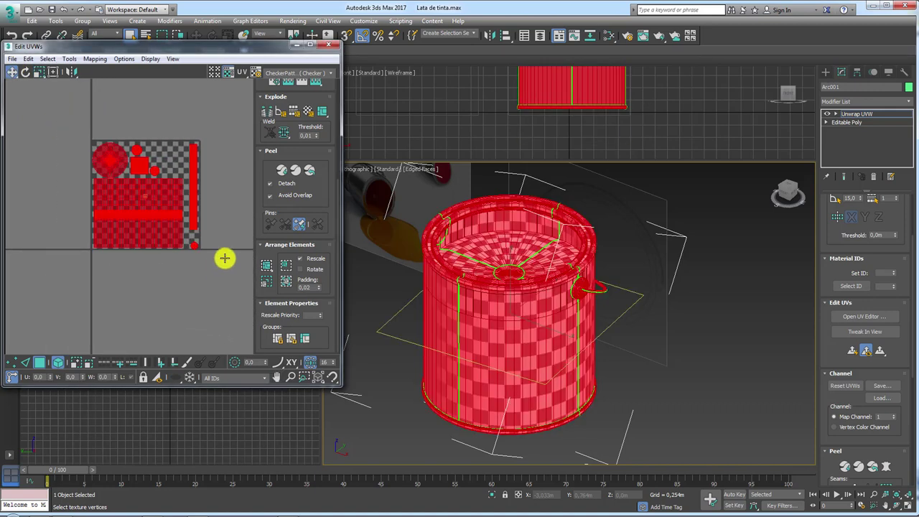
pyautogui.click(70, 58)
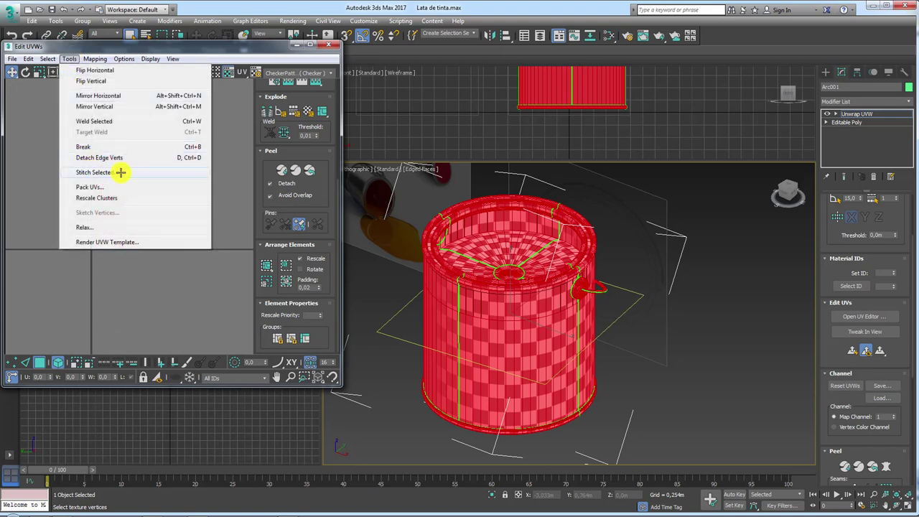
# Step: Set the UV template size to 2048×2048 and render it
pyautogui.click(117, 242)
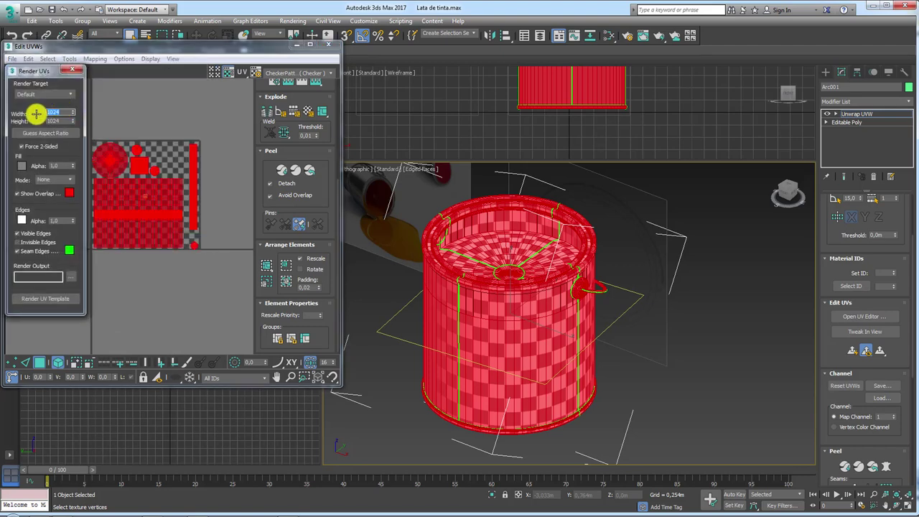
pyautogui.write('2048')
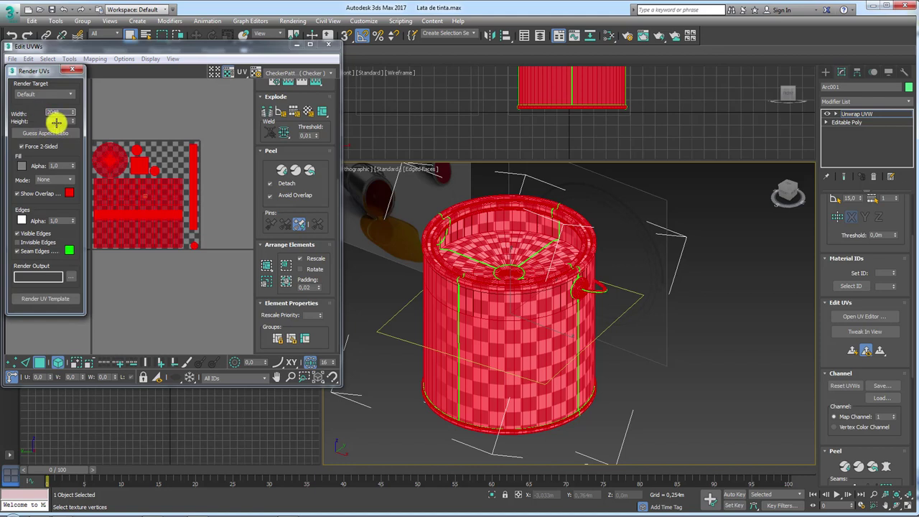
pyautogui.press('Tab')
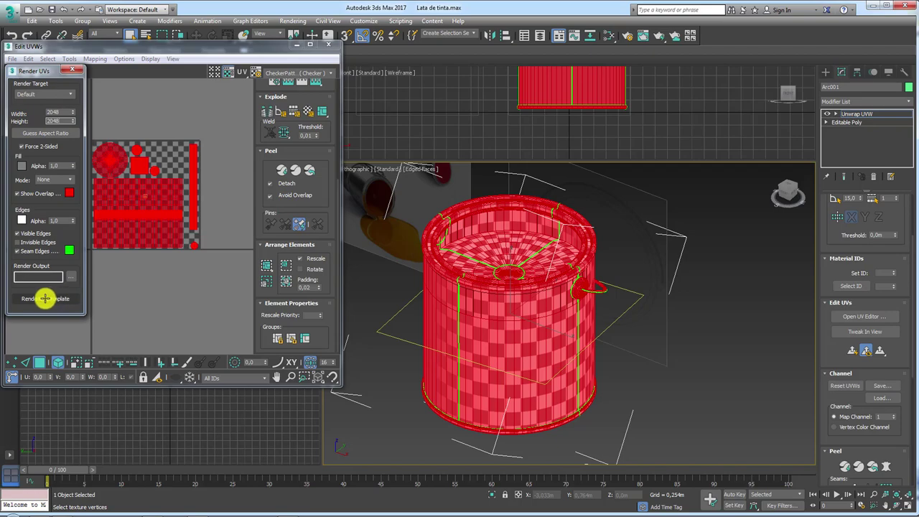
pyautogui.click(44, 297)
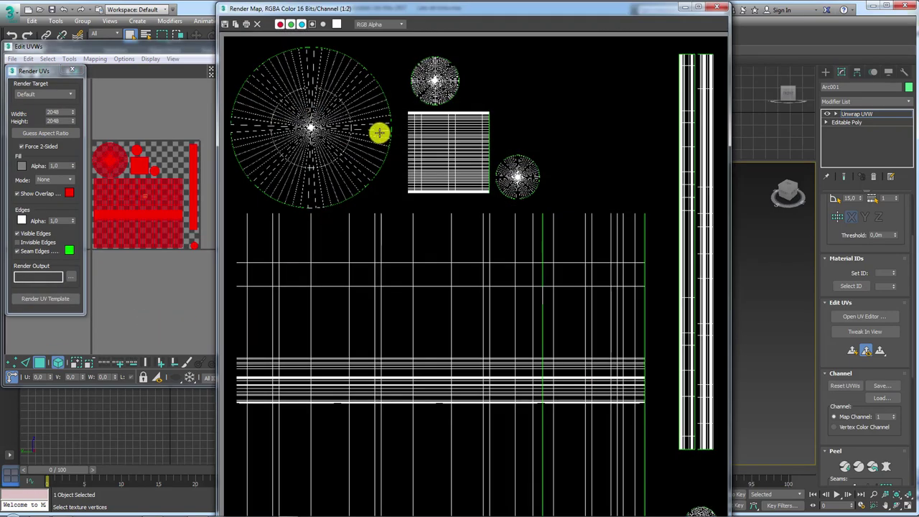
pyautogui.scroll(-2, 458, 194)
pyautogui.scroll(2, 453, 189)
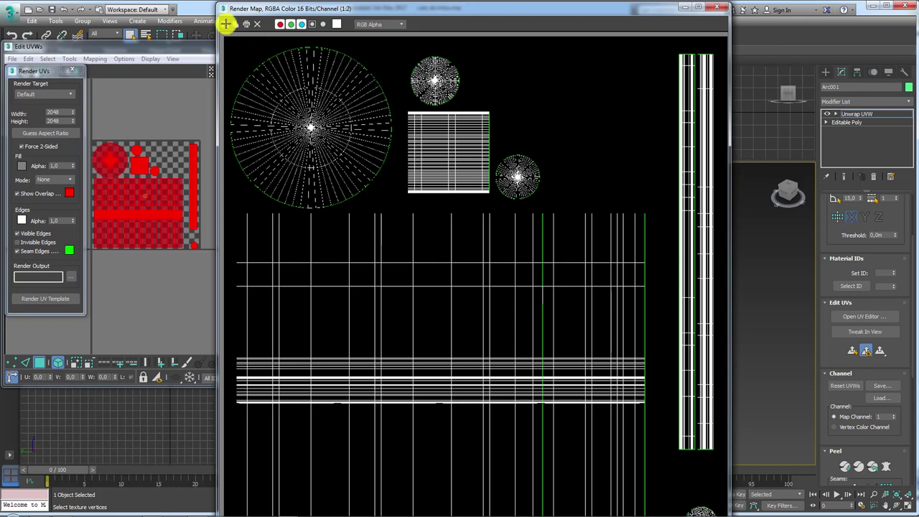
# Step: Save the rendered template as PNG 'mapa lata' in a new Uvs folder
pyautogui.click(225, 24)
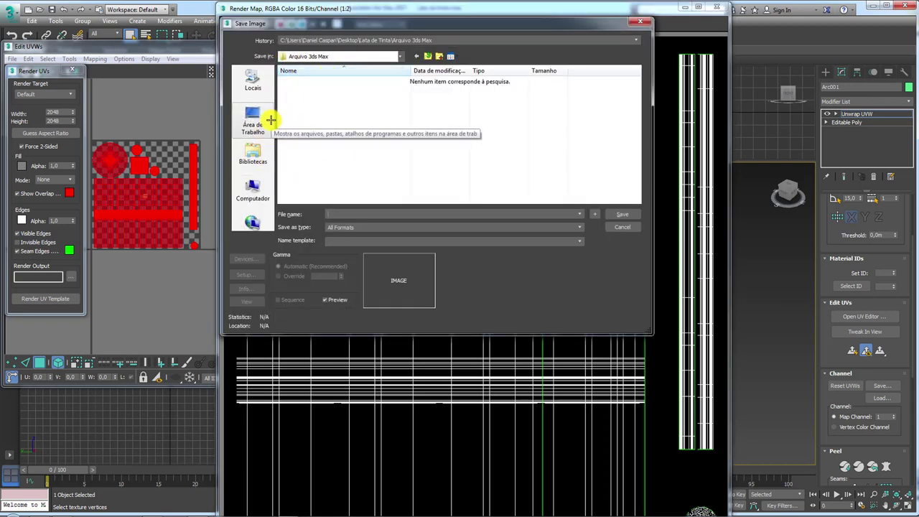
pyautogui.press('BackSpace')
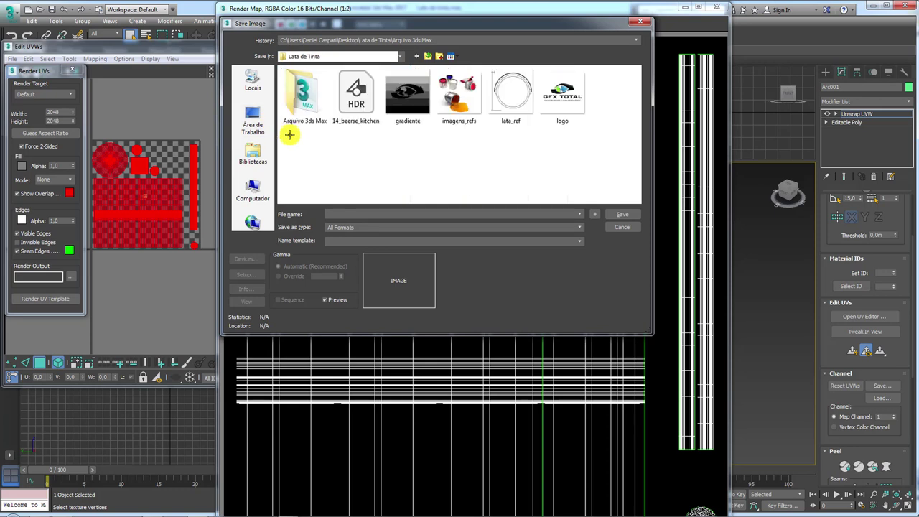
pyautogui.click(439, 56)
pyautogui.write('Uvs')
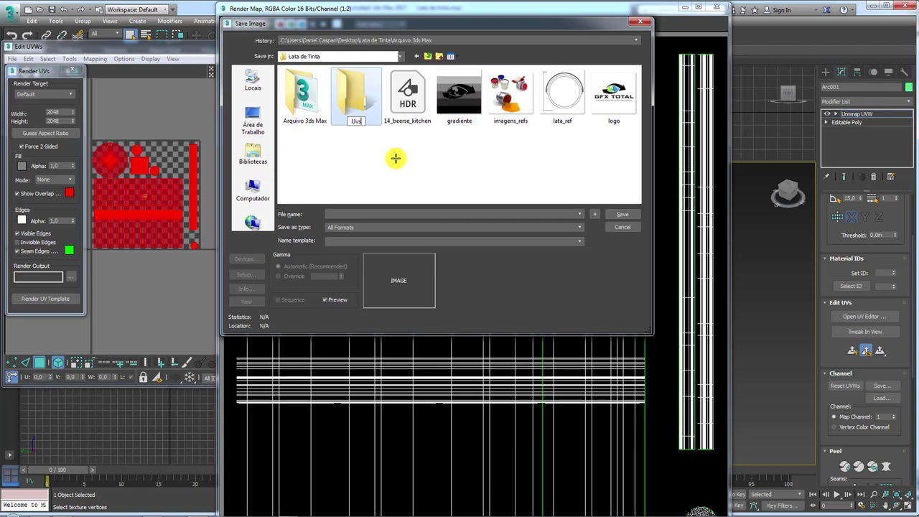
pyautogui.press('Return')
pyautogui.press('Return')
pyautogui.write('mapa lata')
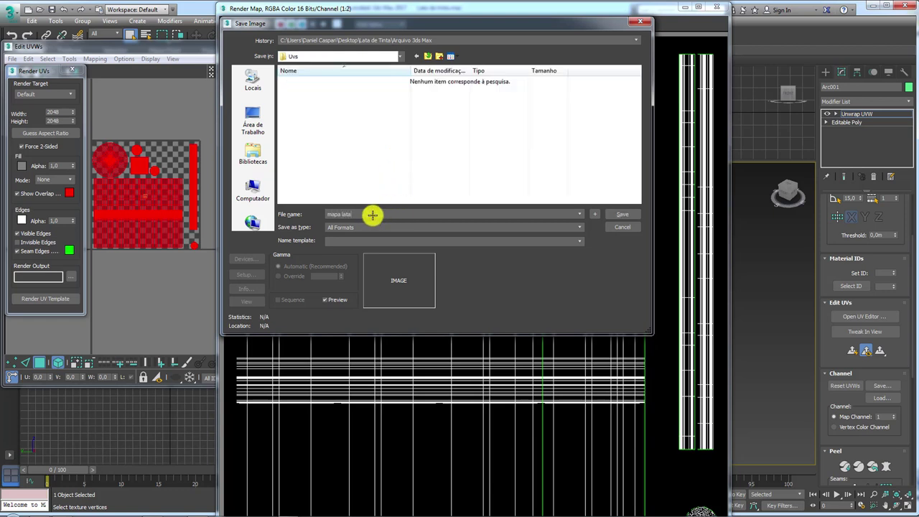
pyautogui.click(374, 227)
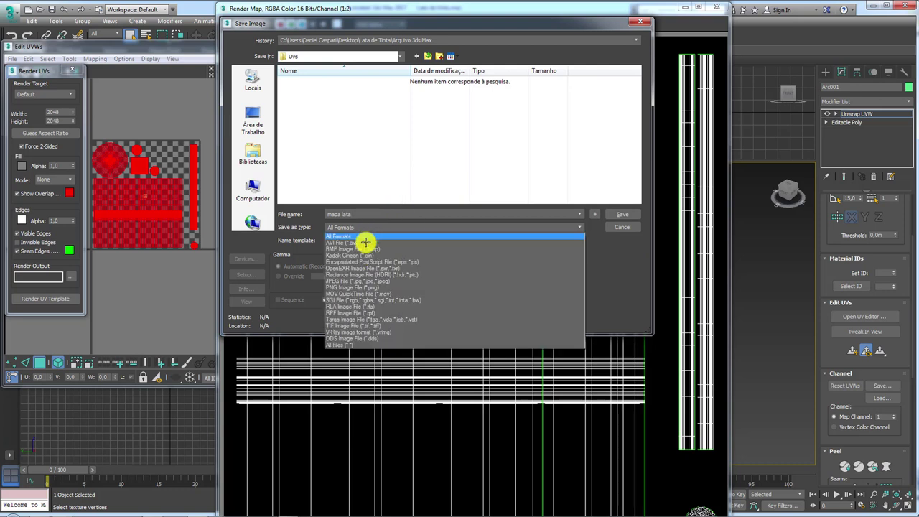
pyautogui.click(340, 280)
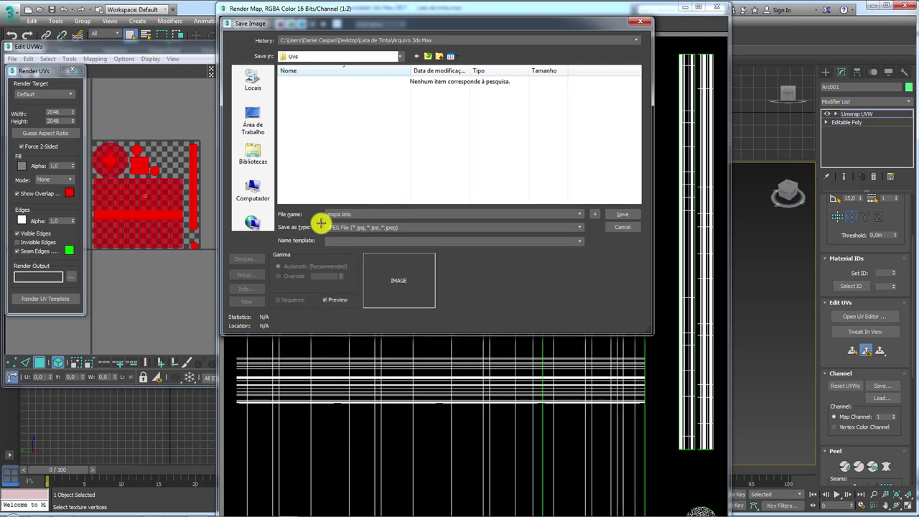
pyautogui.click(359, 227)
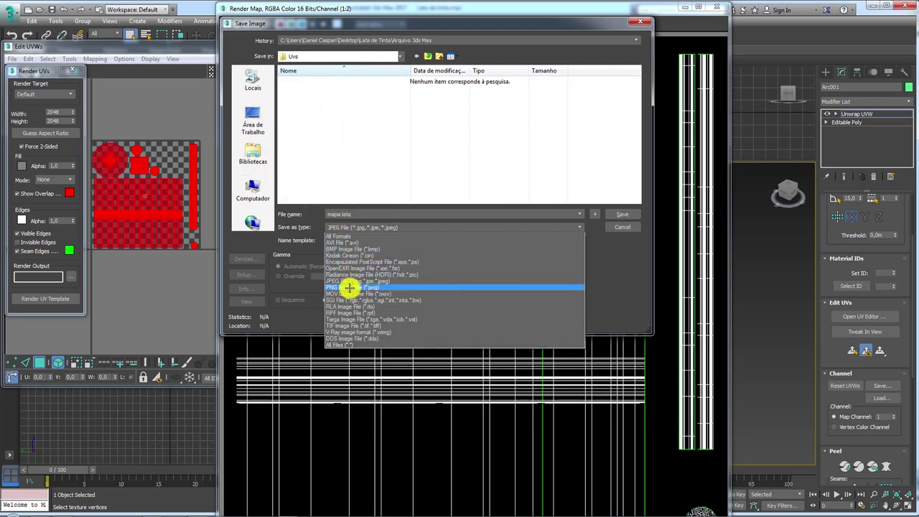
pyautogui.click(349, 287)
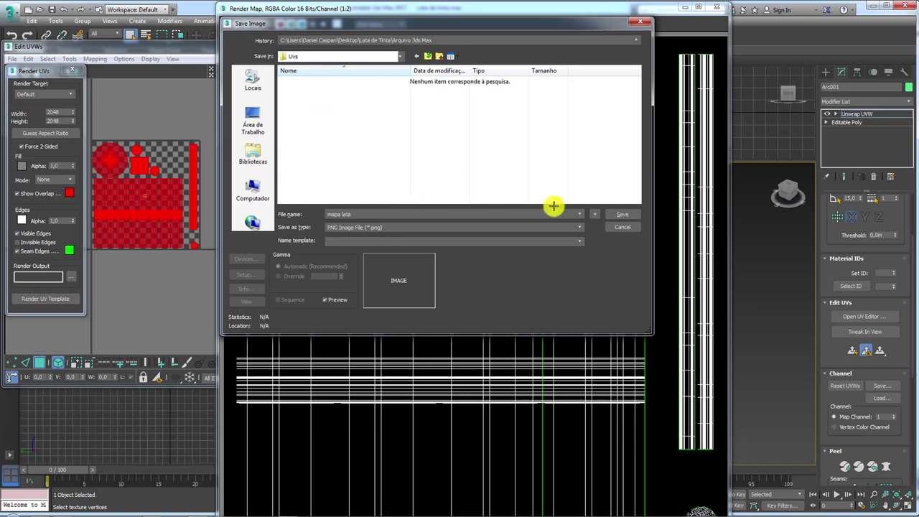
pyautogui.click(628, 213)
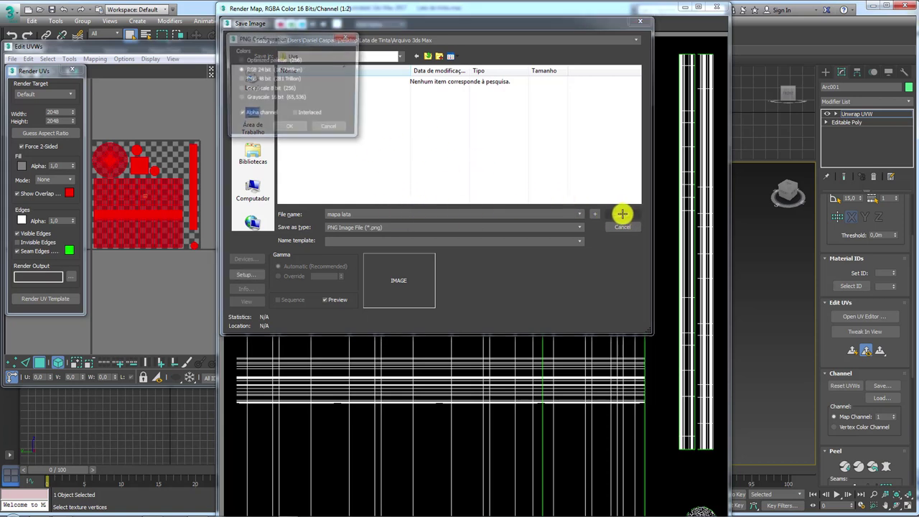
pyautogui.click(290, 130)
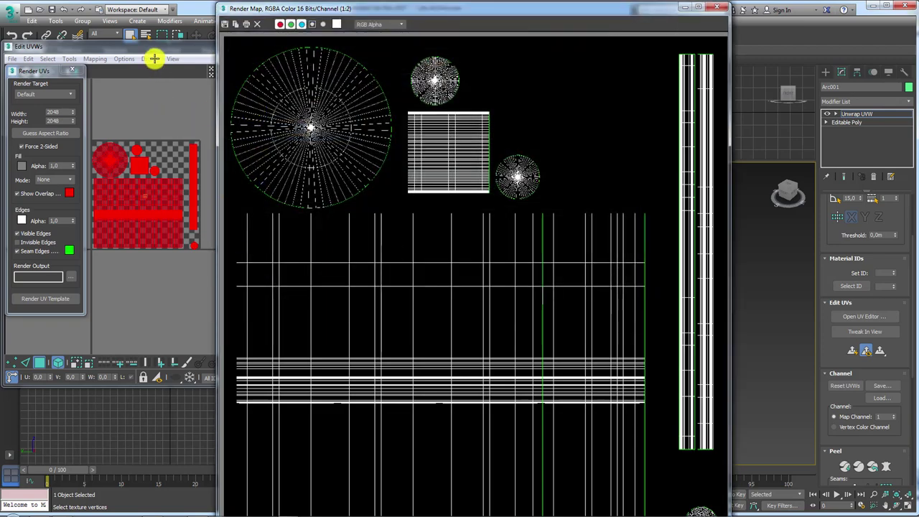
# Step: Close the rendered template, template settings and UV editor, leaving unwrap sub-object mode
pyautogui.click(717, 7)
pyautogui.click(72, 70)
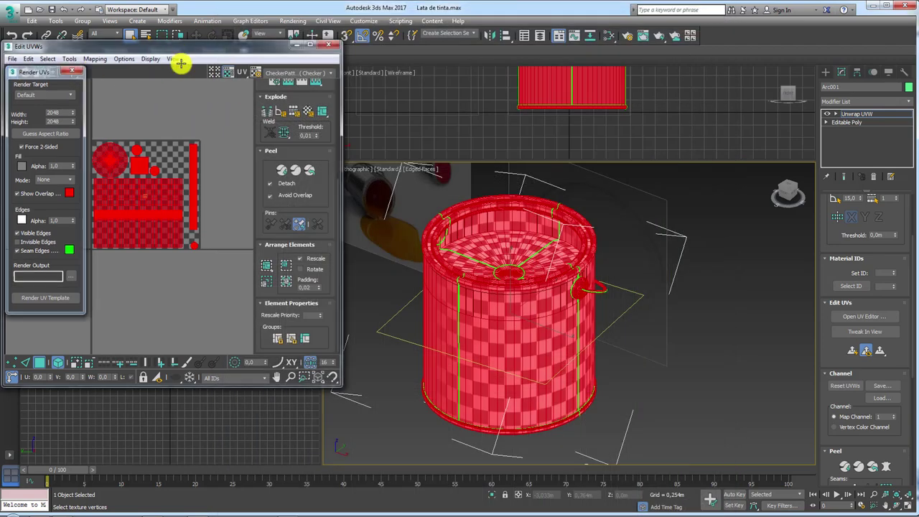
pyautogui.click(327, 45)
pyautogui.click(857, 113)
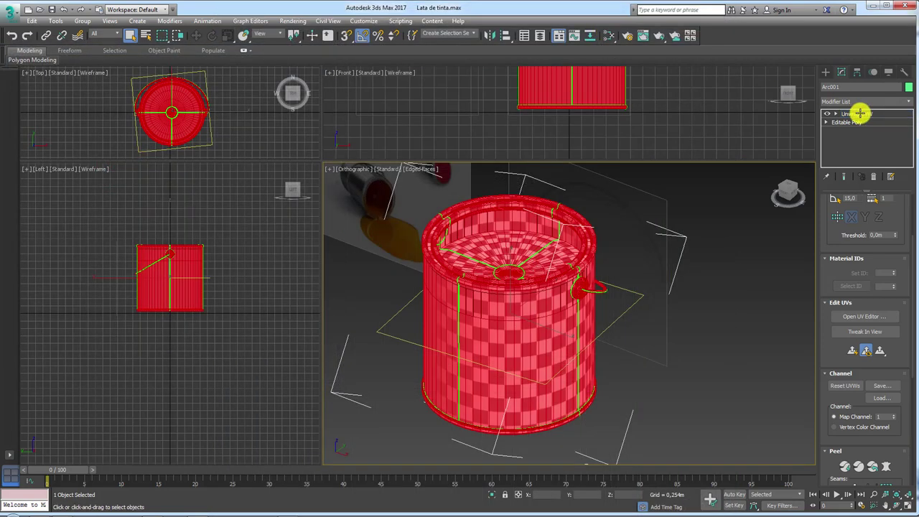
# Step: Set the Checker map's U and V Tiling to 10 in the Slate Material Editor
pyautogui.click(610, 36)
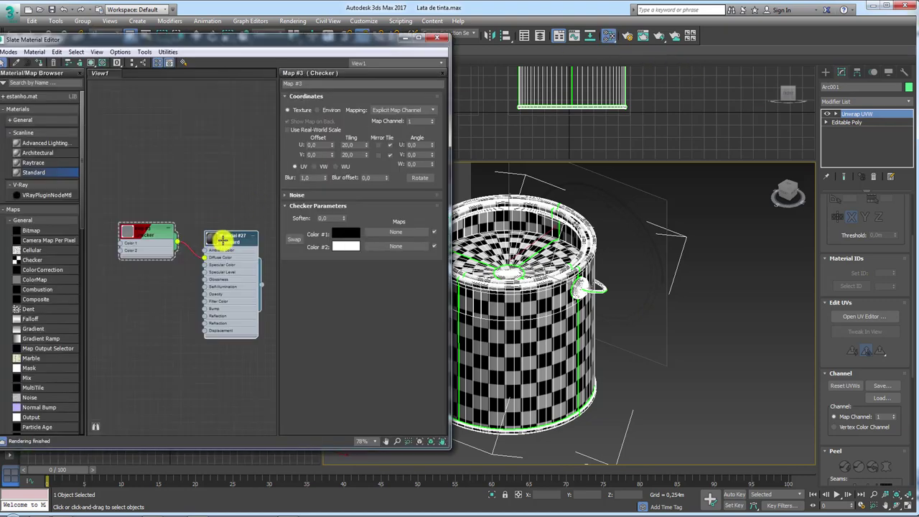
pyautogui.moveTo(223, 239); pyautogui.dragTo(223, 224)
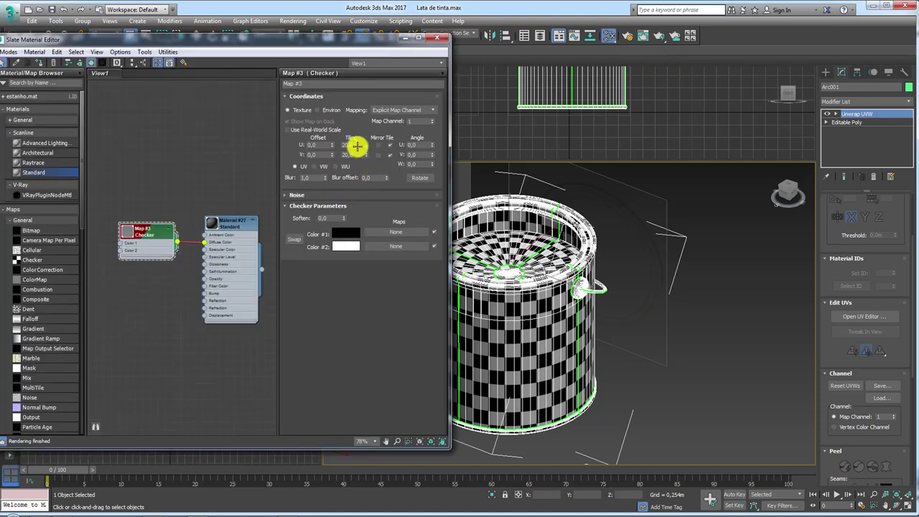
pyautogui.doubleClick(346, 145)
pyautogui.write('10')
pyautogui.press('Tab')
pyautogui.write('10')
pyautogui.press('Return')
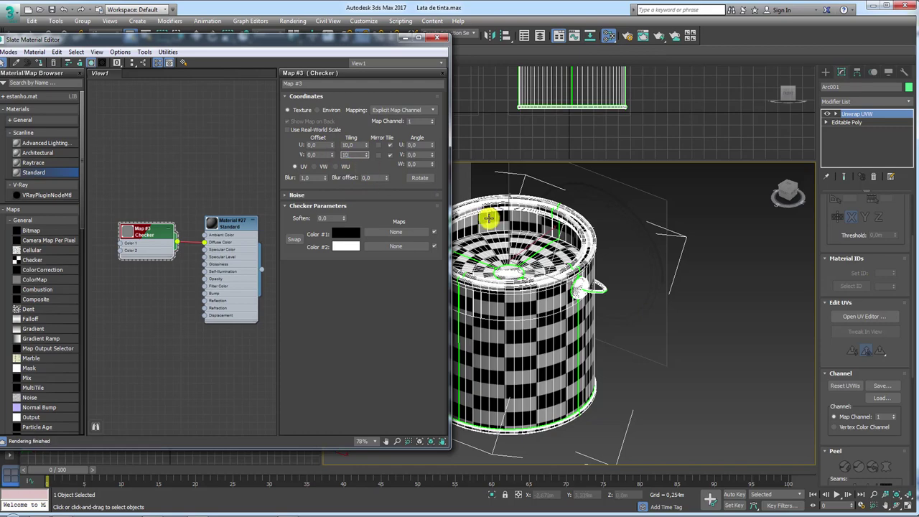
pyautogui.keyDown('alt'); pyautogui.moveTo(488, 218); pyautogui.dragTo(459, 76, button='middle'); pyautogui.keyUp('alt')
# Step: Close the material editor, orbit to face the can, and maximize the Perspective viewport
pyautogui.click(437, 39)
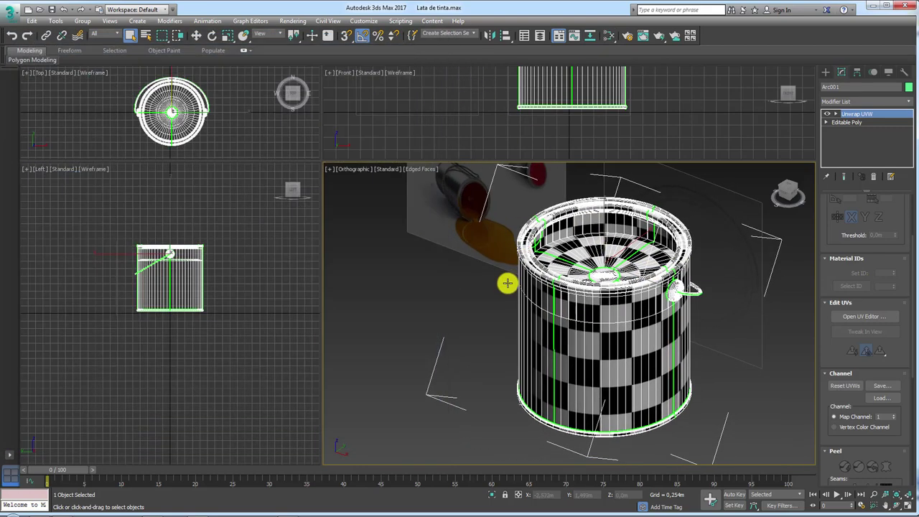
pyautogui.moveTo(507, 318)
pyautogui.keyDown('alt'); pyautogui.mouseDown(button='middle')
pyautogui.moveTo(568, 320)
pyautogui.moveTo(558, 272)
pyautogui.moveTo(550, 304)
pyautogui.moveTo(629, 320)
pyautogui.mouseUp(button='middle'); pyautogui.keyUp('alt')
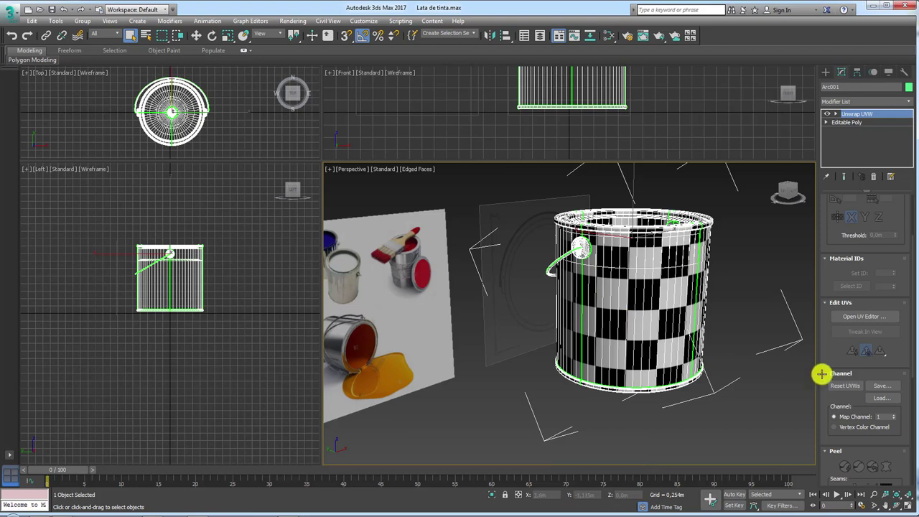
pyautogui.click(908, 507)
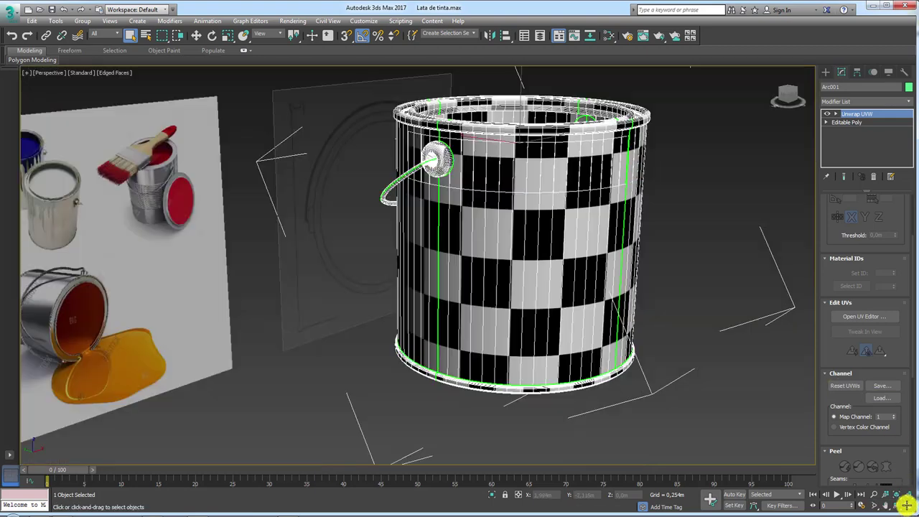